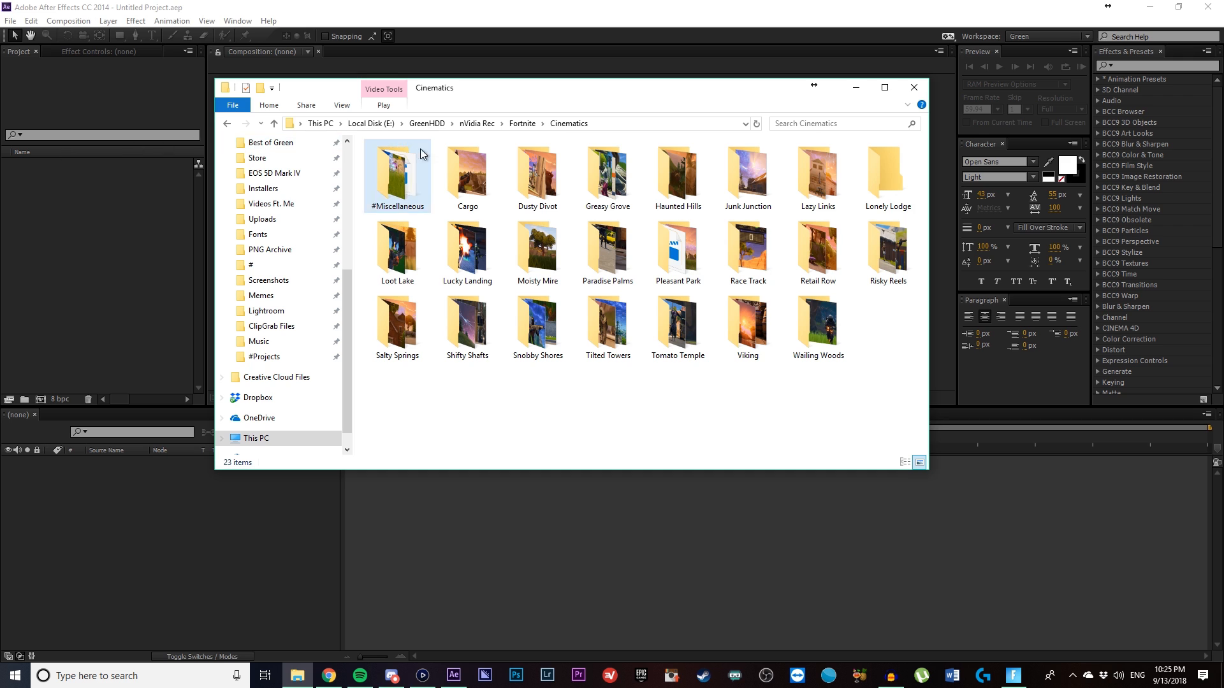
Open the Paradise Palms footage folder and preview the clip Paradise (4).mp4, closing the player when done.
{"action": "left_click_drag", "start_coordinate": [628, 91], "coordinate": [613, 90]}
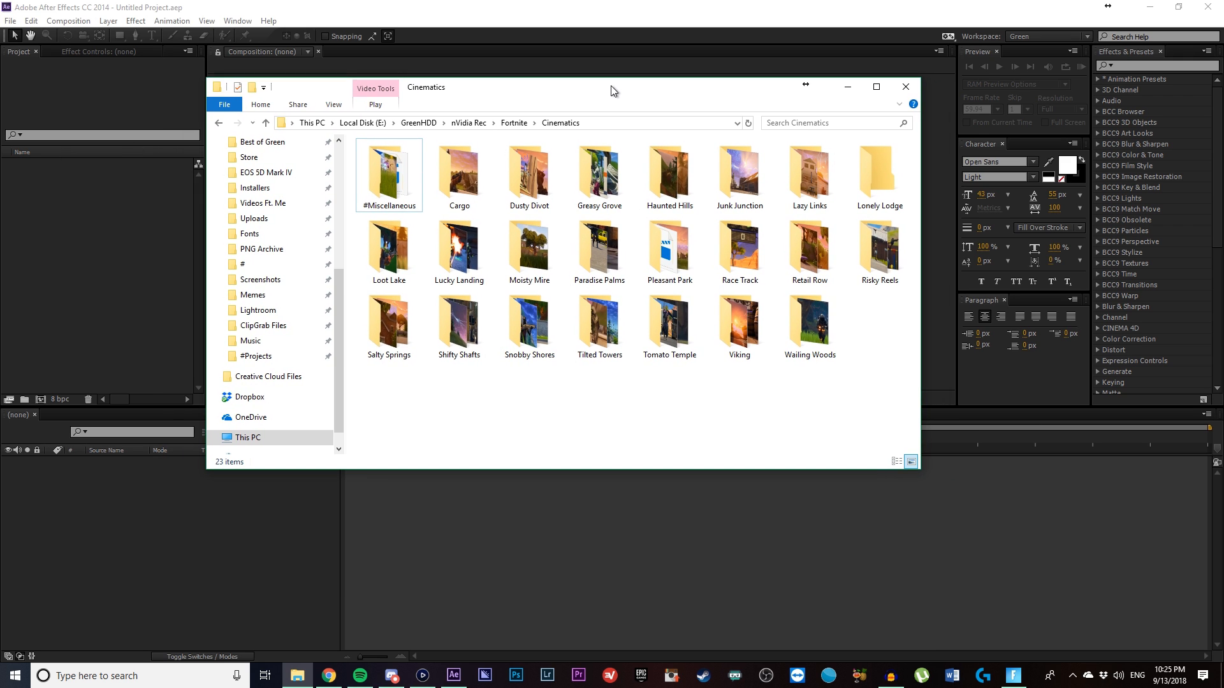
{"action": "left_click_drag", "start_coordinate": [484, 93], "coordinate": [501, 122]}
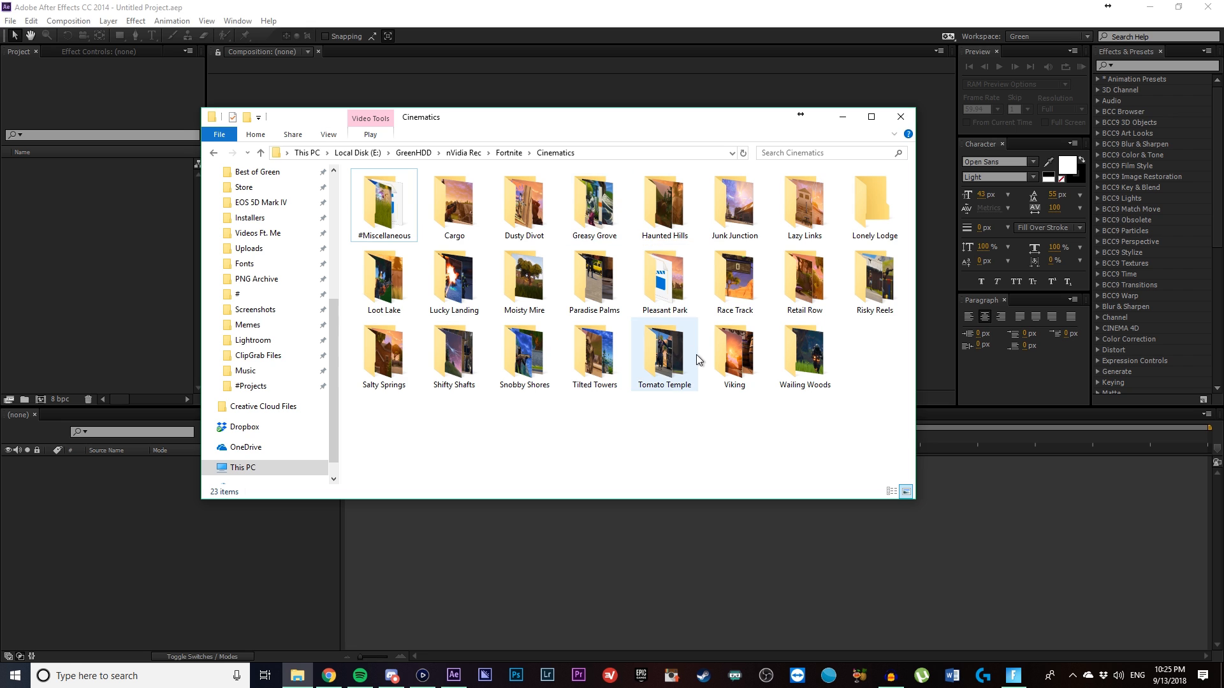
{"action": "double_click", "coordinate": [594, 278]}
{"action": "left_click_drag", "start_coordinate": [584, 109], "coordinate": [580, 50]}
{"action": "left_click", "coordinate": [605, 146]}
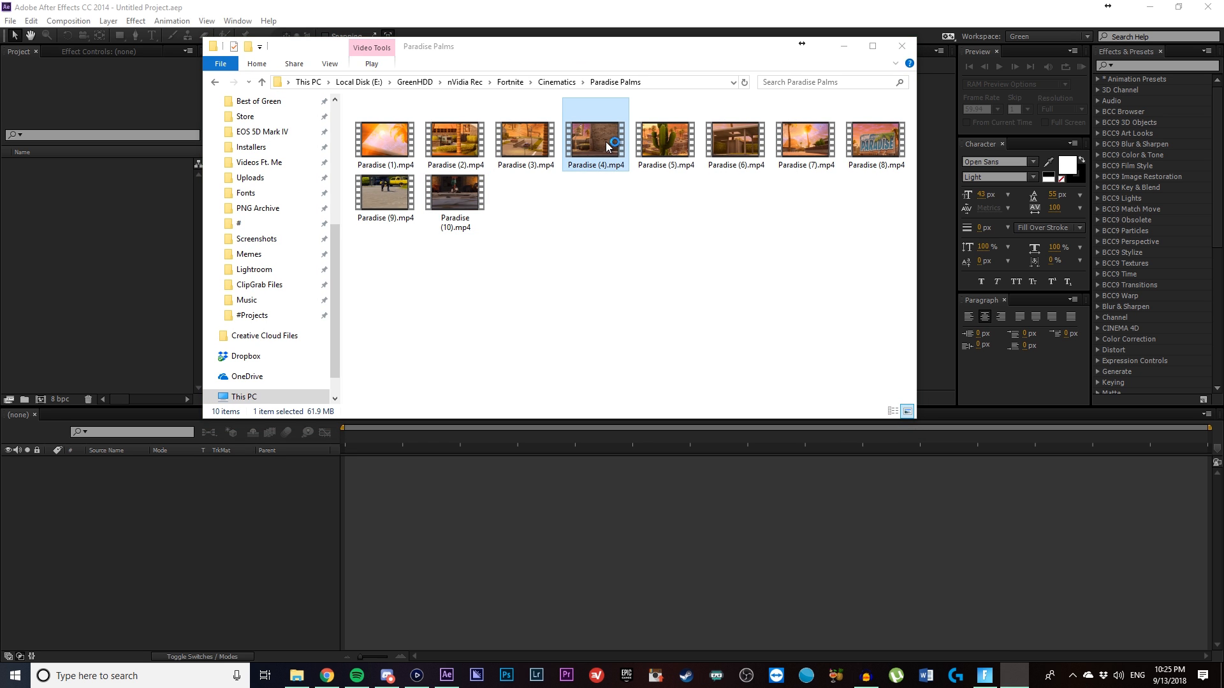
{"action": "left_click_drag", "start_coordinate": [816, 2], "coordinate": [747, 53]}
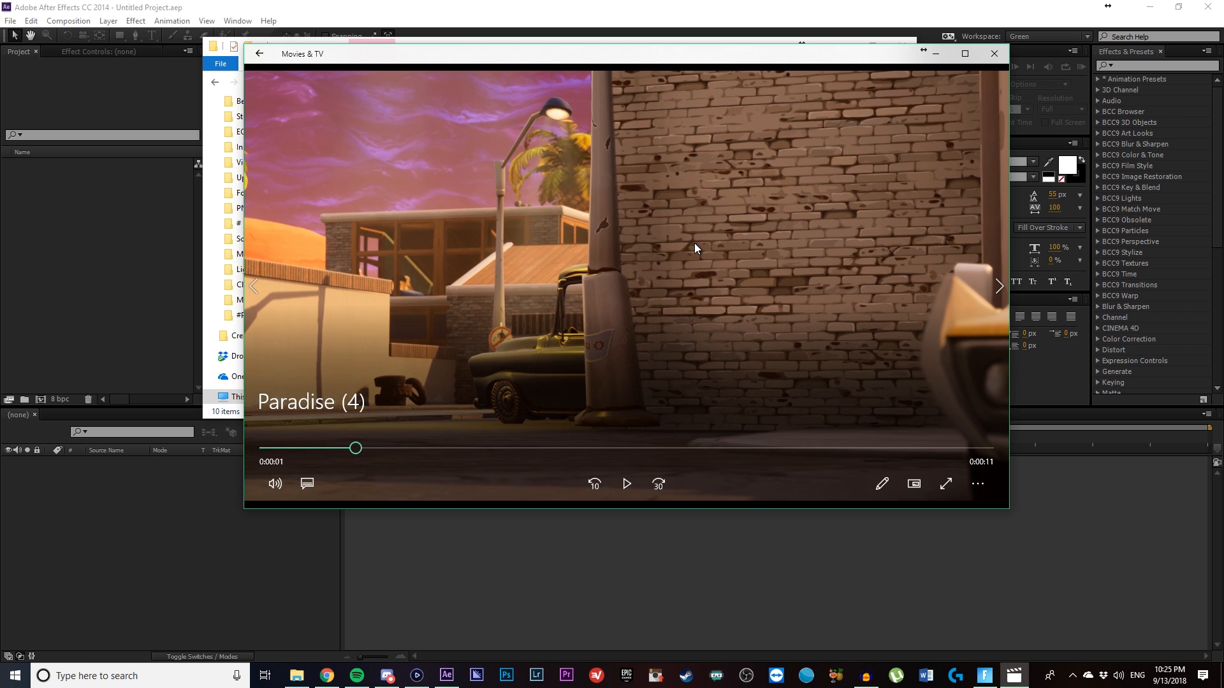
{"action": "left_click", "coordinate": [995, 54]}
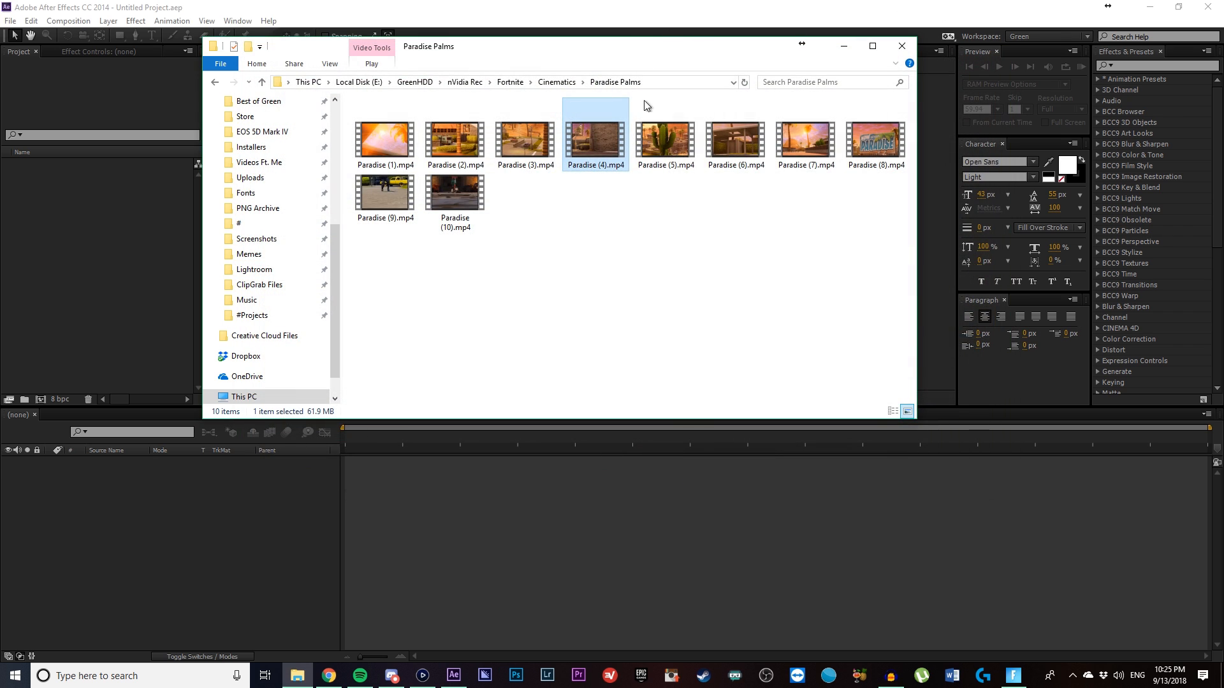
Import Paradise (4).mp4 into the After Effects project and create a composition from the clip.
{"action": "left_click_drag", "start_coordinate": [599, 139], "coordinate": [69, 225]}
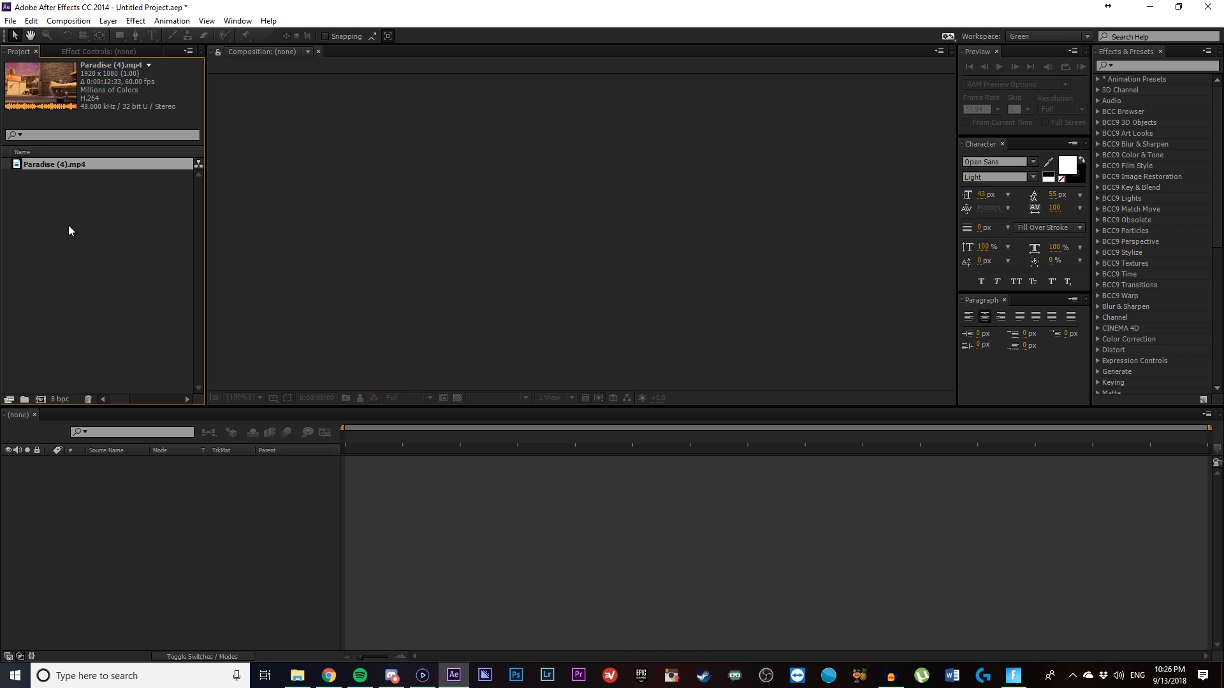
{"action": "left_click", "coordinate": [63, 183]}
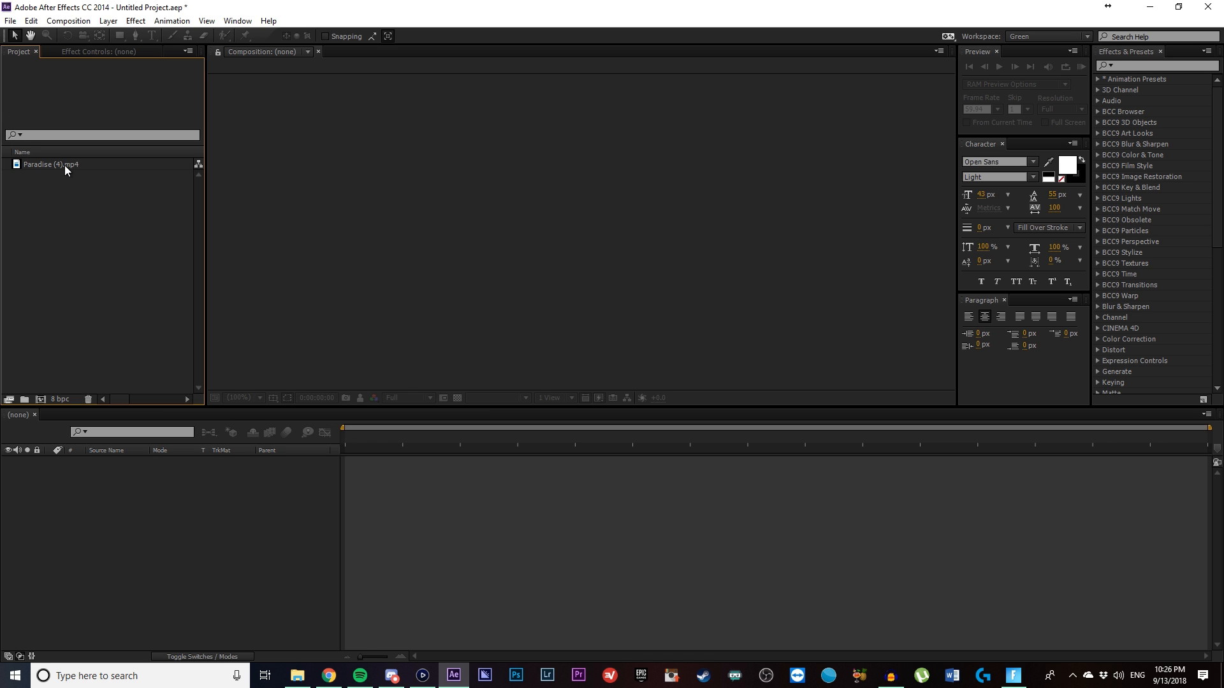
{"action": "left_click", "coordinate": [64, 166]}
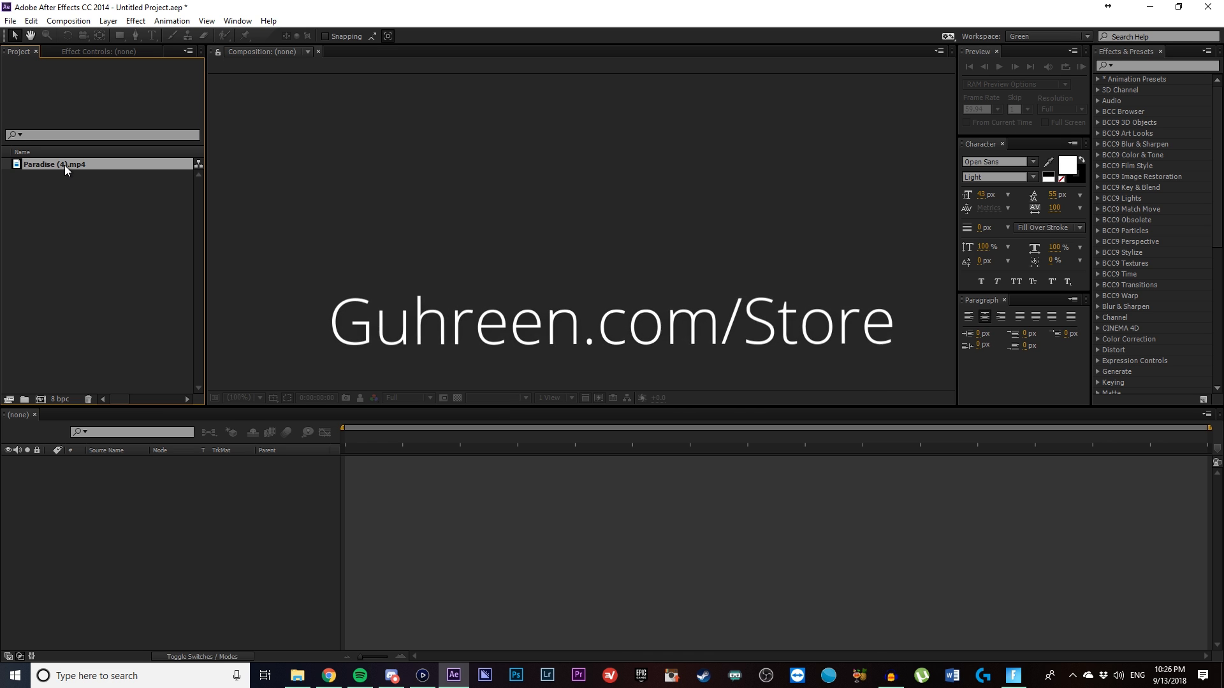
{"action": "left_click_drag", "start_coordinate": [74, 163], "coordinate": [40, 399]}
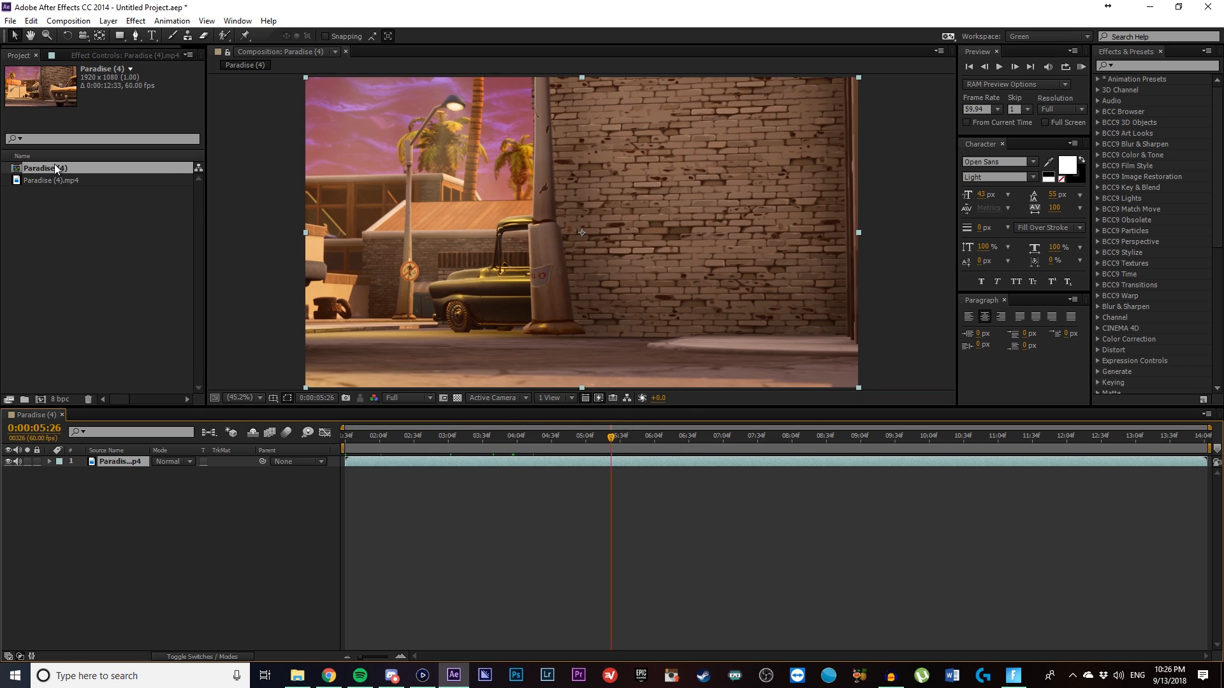
Start 3D camera tracking on the Paradise (4).mp4 layer with Track Camera.
{"action": "left_click", "coordinate": [58, 180]}
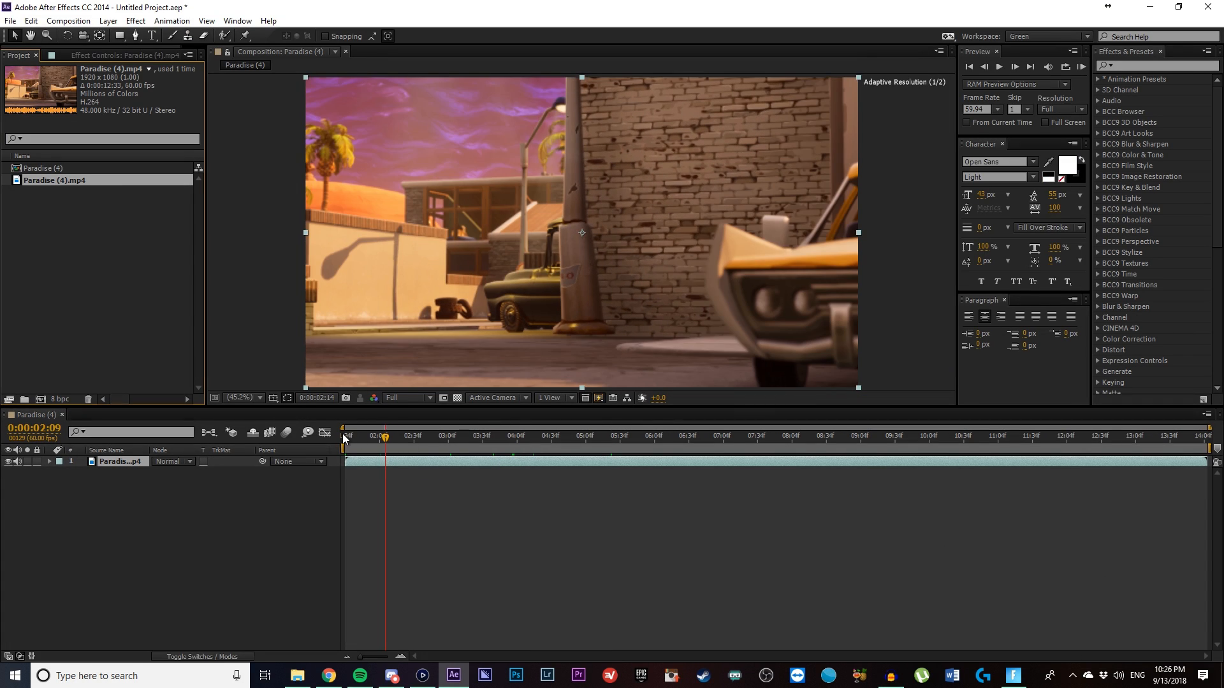
{"action": "left_click_drag", "start_coordinate": [409, 443], "coordinate": [667, 448]}
{"action": "left_click_drag", "start_coordinate": [558, 438], "coordinate": [804, 427]}
{"action": "left_click", "coordinate": [779, 465]}
{"action": "right_click", "coordinate": [779, 464]}
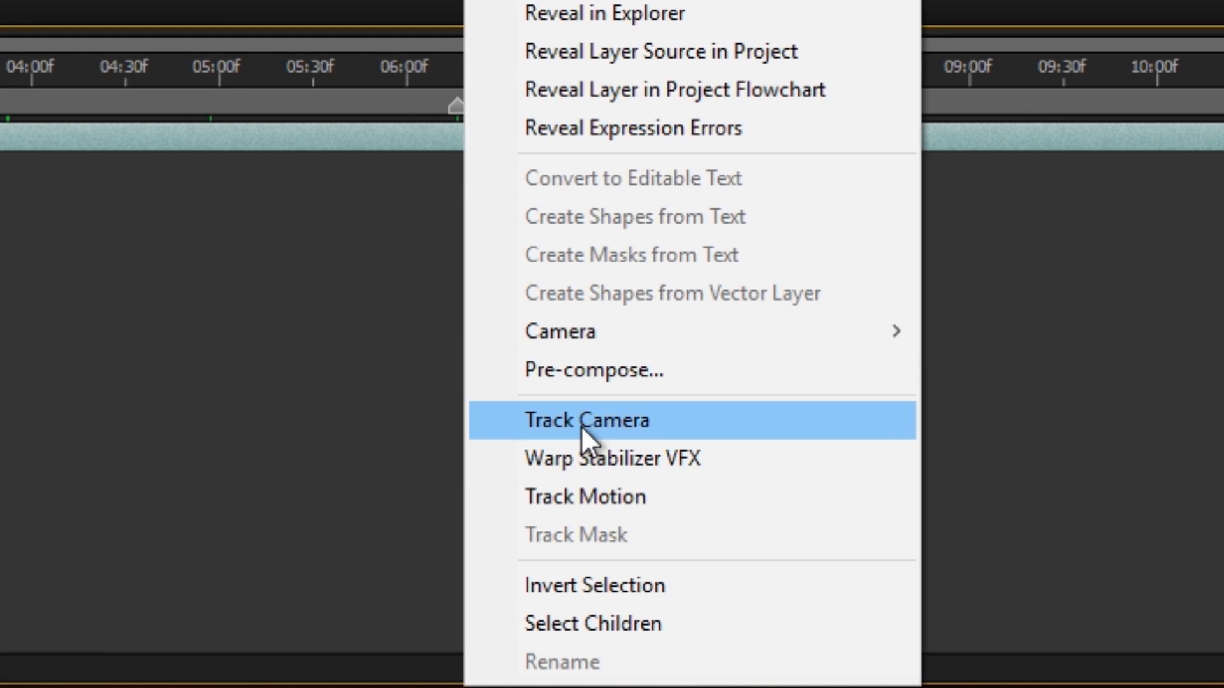
{"action": "left_click", "coordinate": [581, 423]}
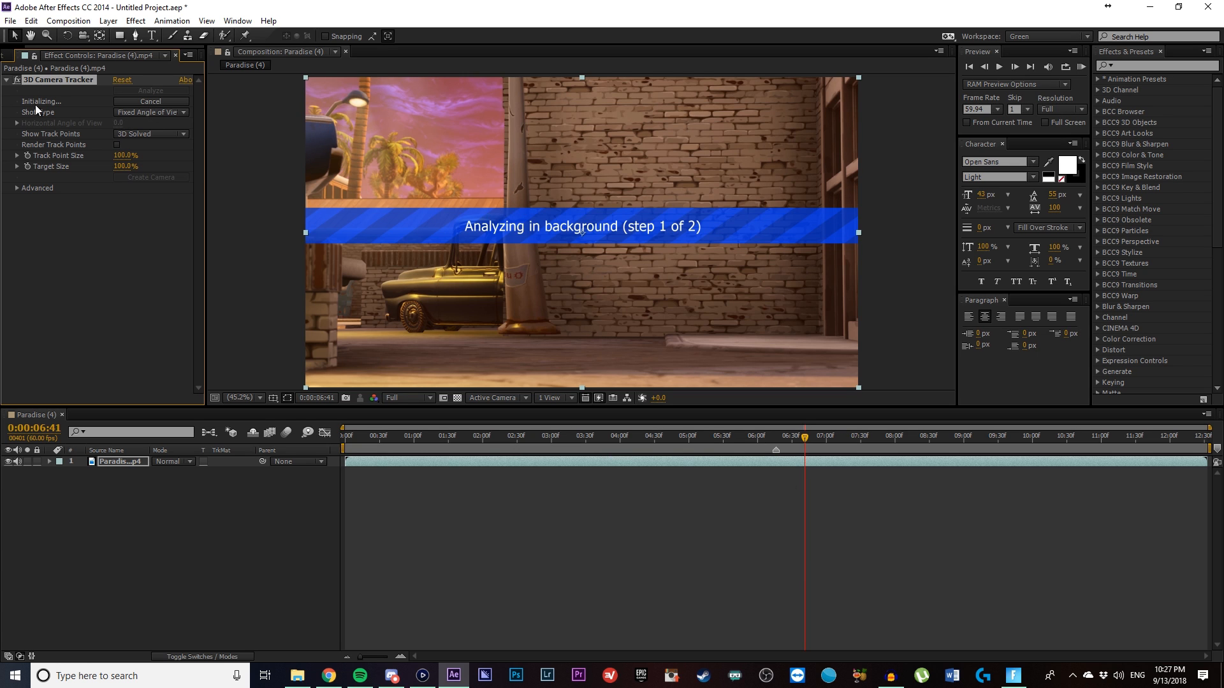
{"action": "left_click_drag", "start_coordinate": [774, 434], "coordinate": [878, 404]}
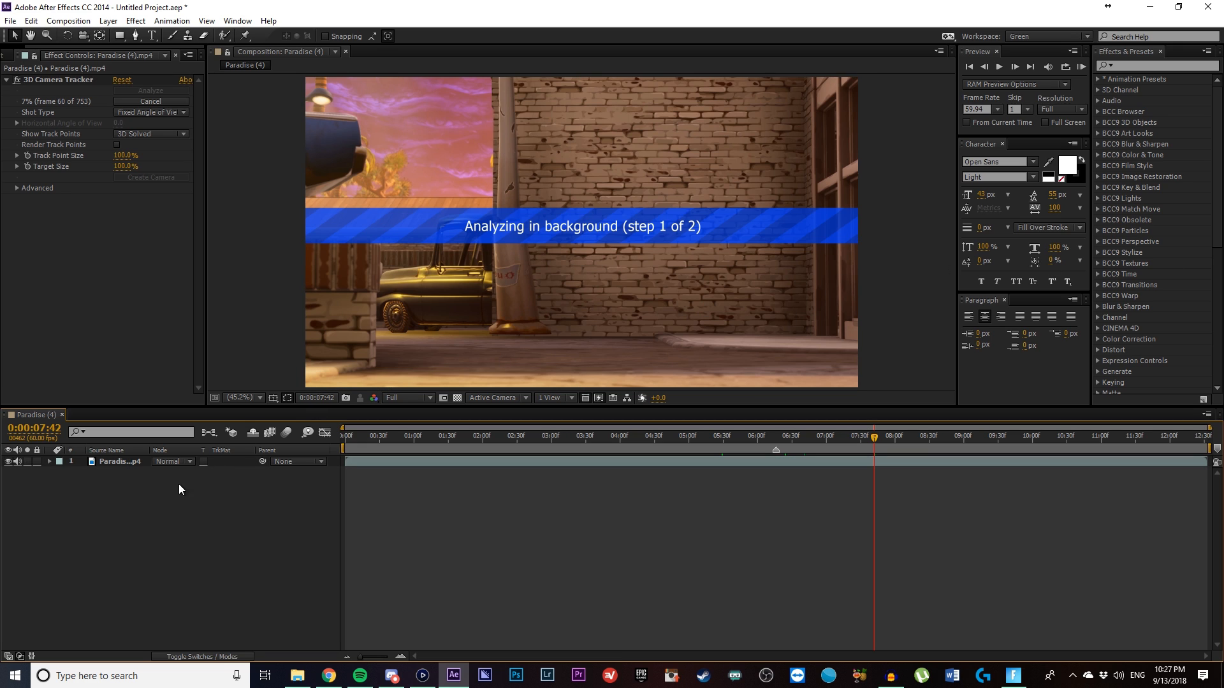
Add a black 1920 x 1080 px solid layer to the Paradise (4) composition.
{"action": "right_click", "coordinate": [147, 522]}
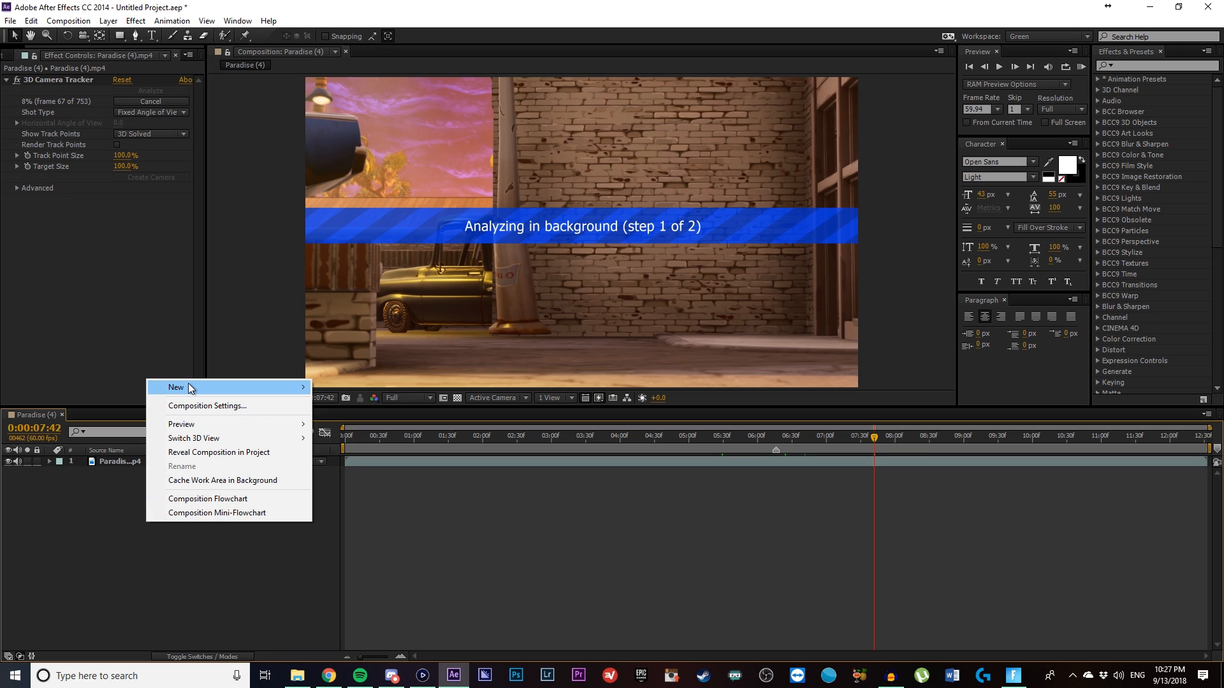
{"action": "key", "text": "Escape"}
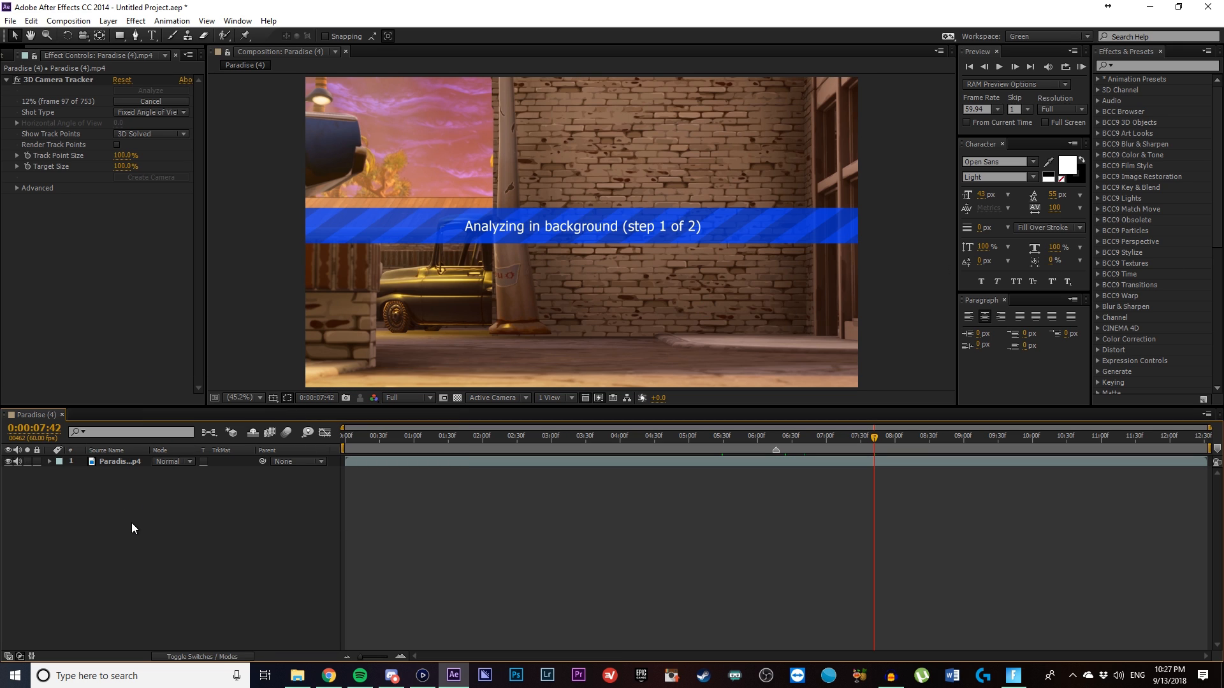
{"action": "right_click", "coordinate": [132, 522]}
{"action": "mouse_move", "coordinate": [187, 388]}
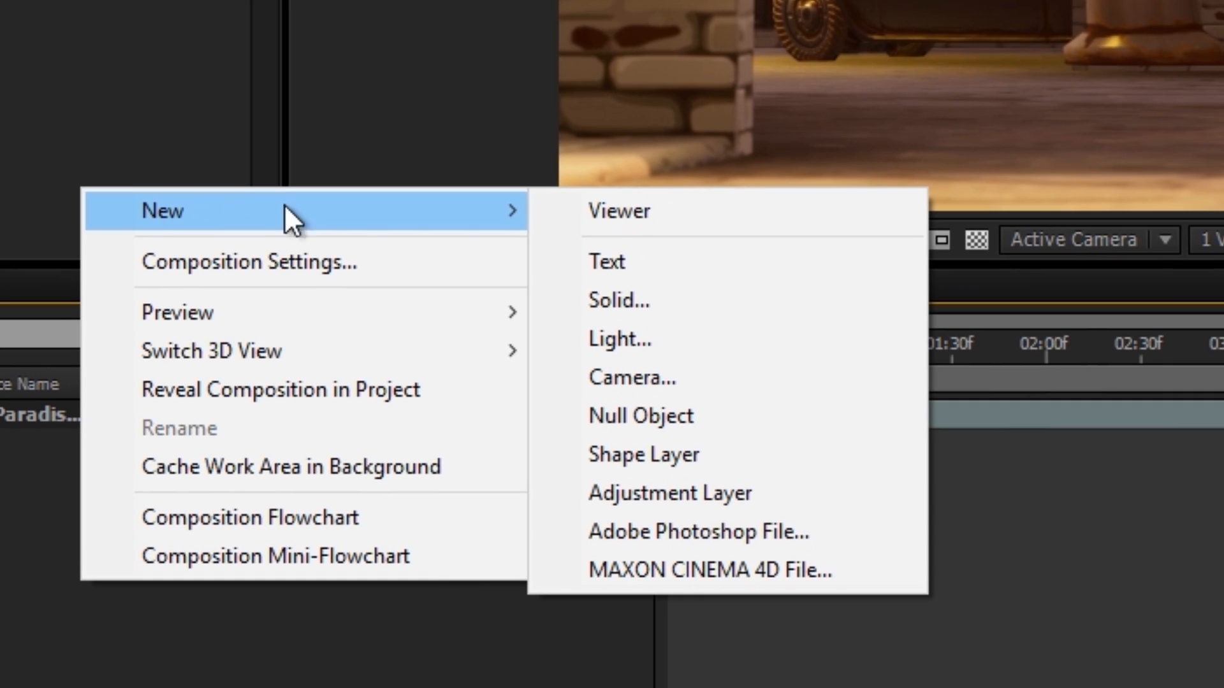
{"action": "left_click", "coordinate": [622, 300]}
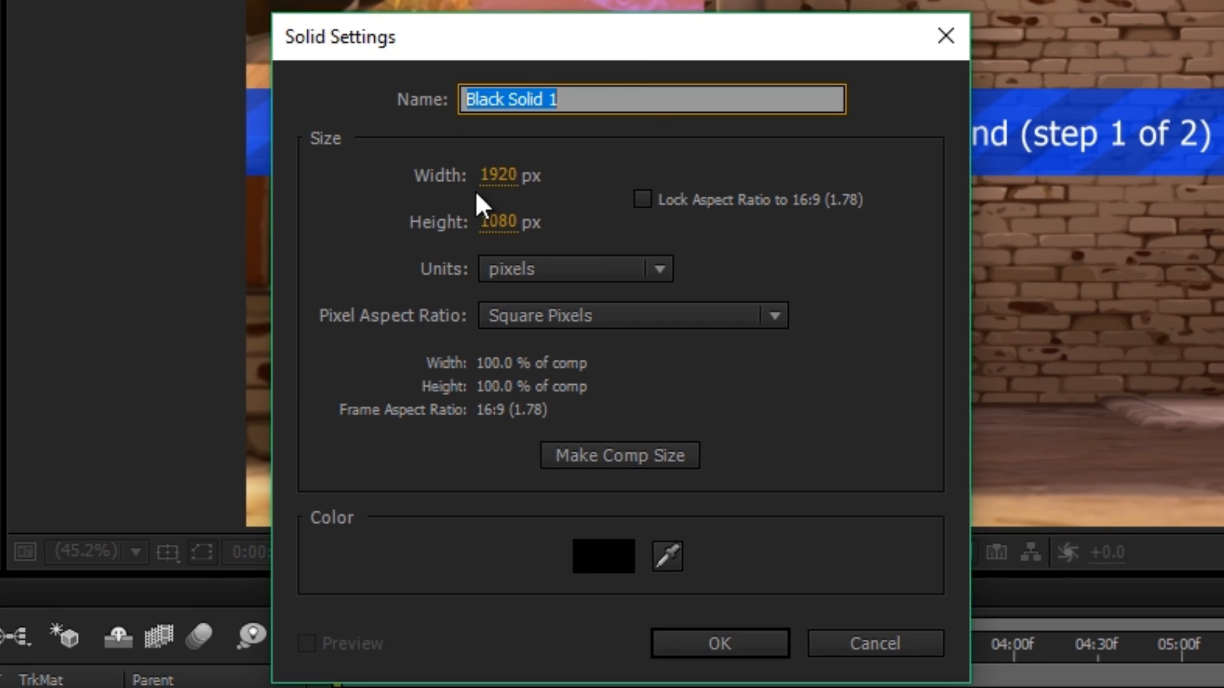
{"action": "key", "text": "Return"}
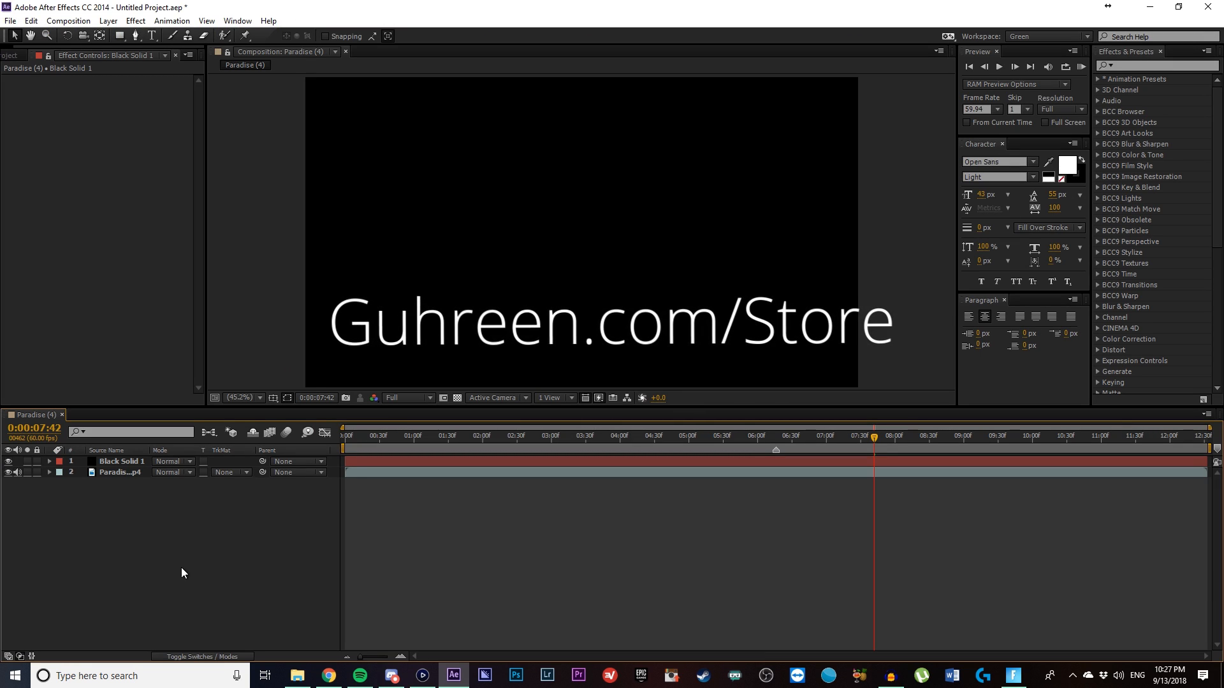
Rename the black solid layer as "element".
{"action": "key", "text": "ctrl+k"}
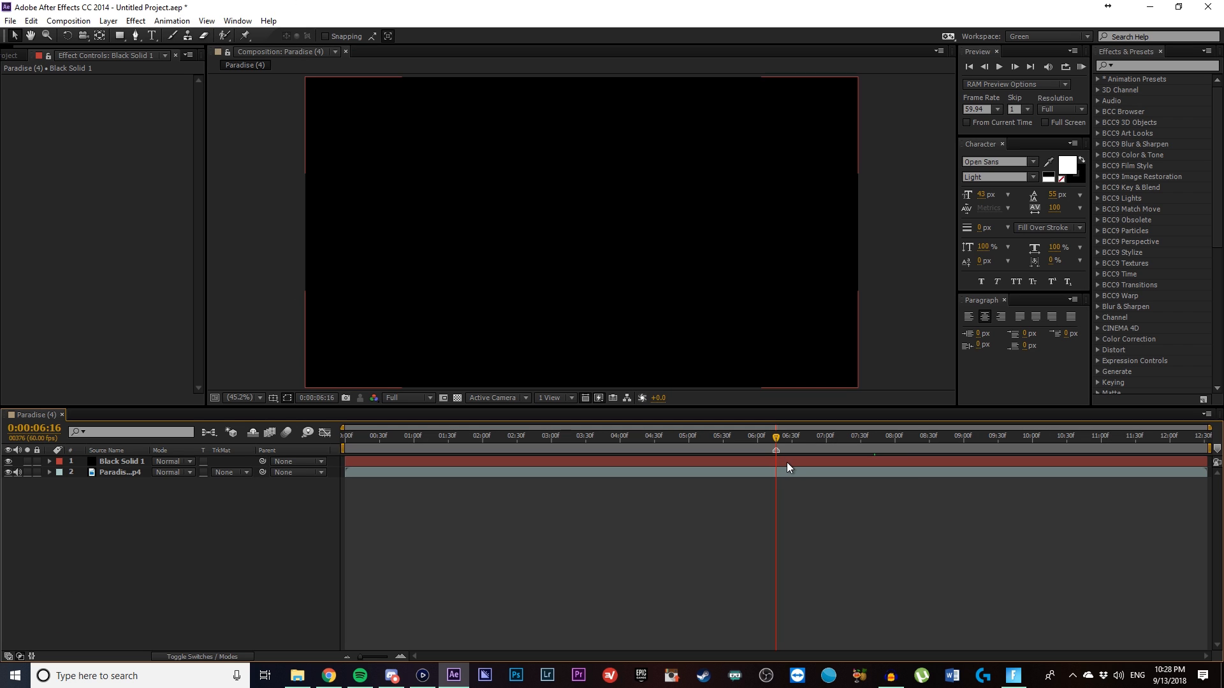
{"action": "left_click", "coordinate": [124, 461]}
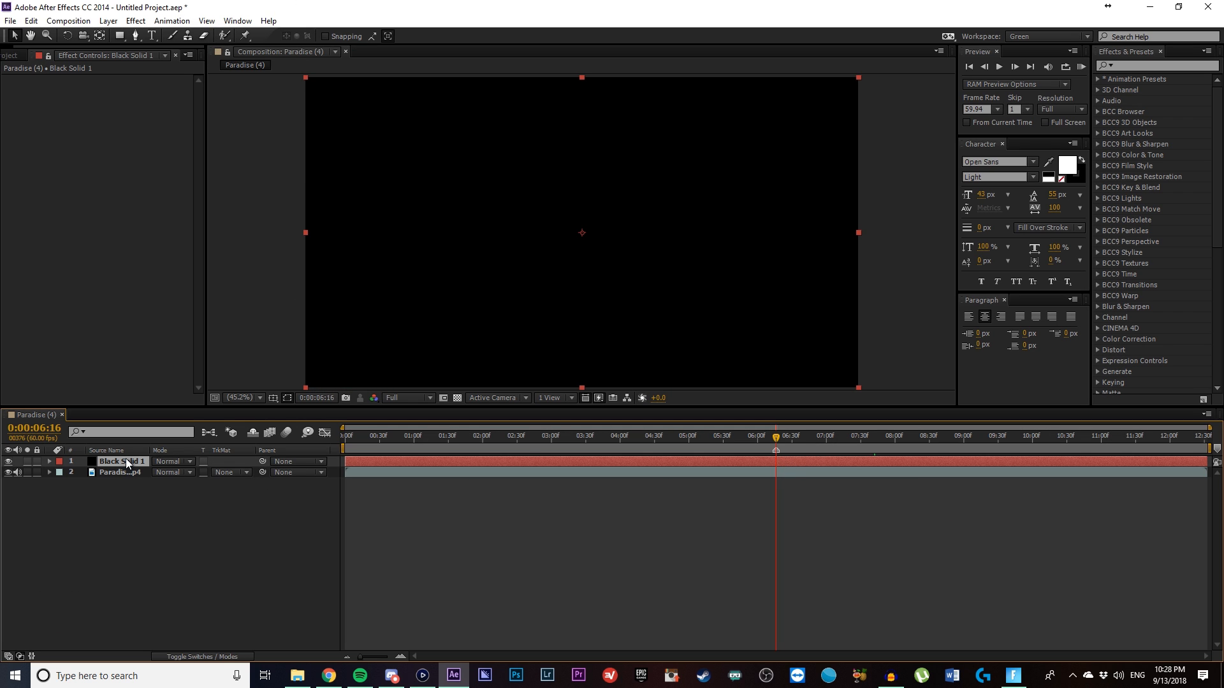
{"action": "type", "text": "element"}
{"action": "key", "text": "Return"}
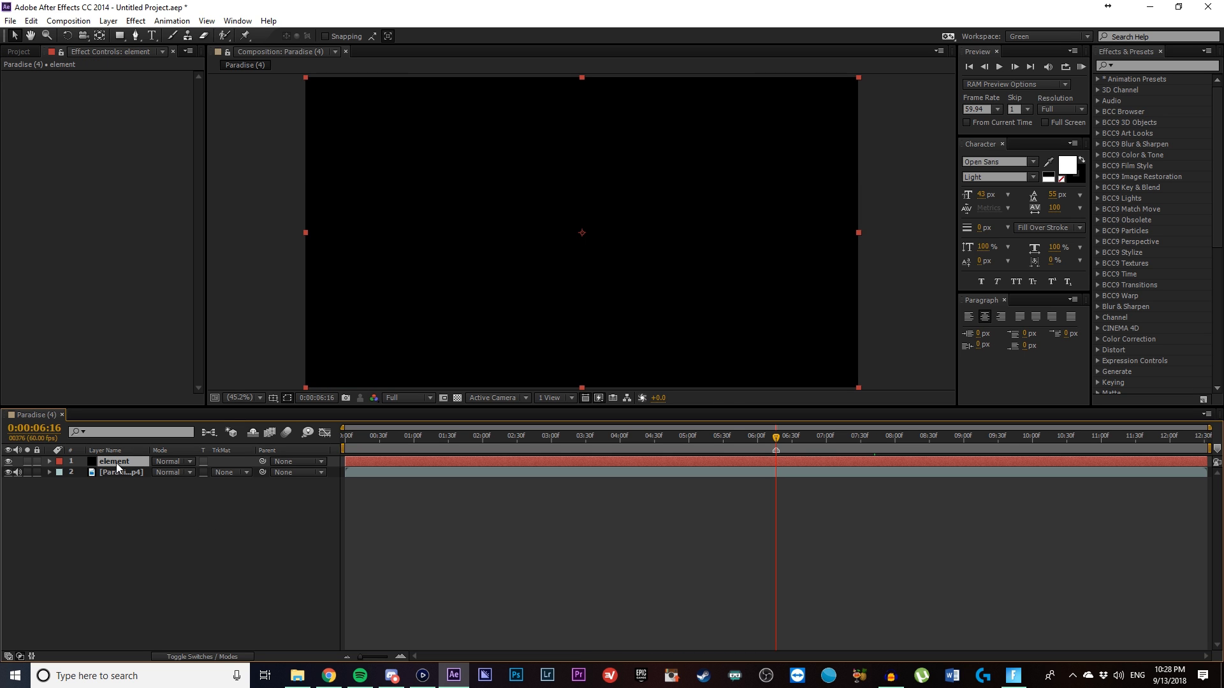
Apply the Video Copilot Element effect to the "element" layer.
{"action": "right_click", "coordinate": [116, 463]}
{"action": "mouse_move", "coordinate": [172, 341]}
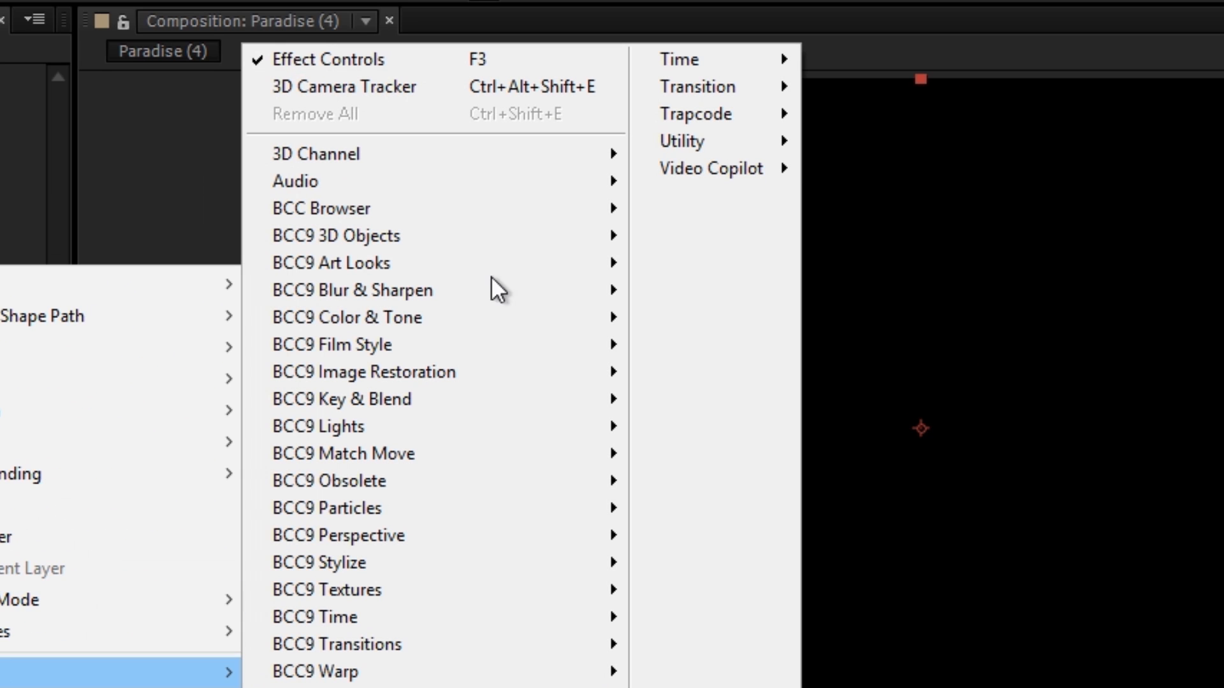
{"action": "mouse_move", "coordinate": [739, 171]}
{"action": "left_click", "coordinate": [915, 180]}
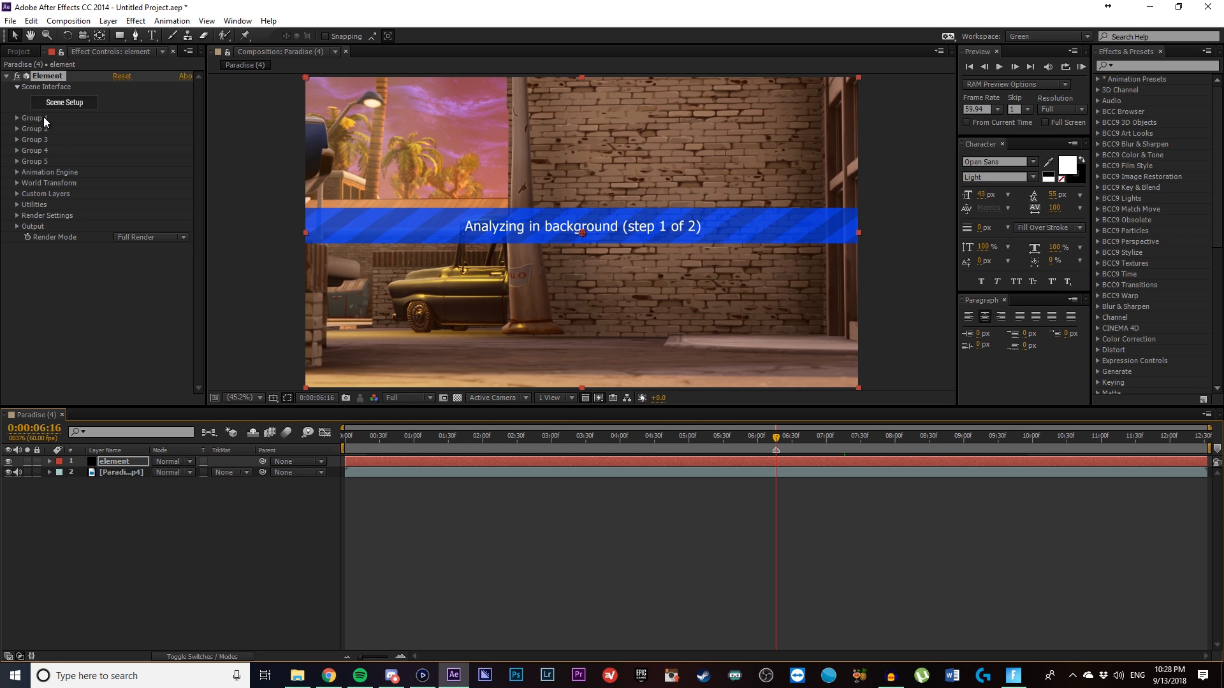
{"action": "left_click", "coordinate": [133, 463]}
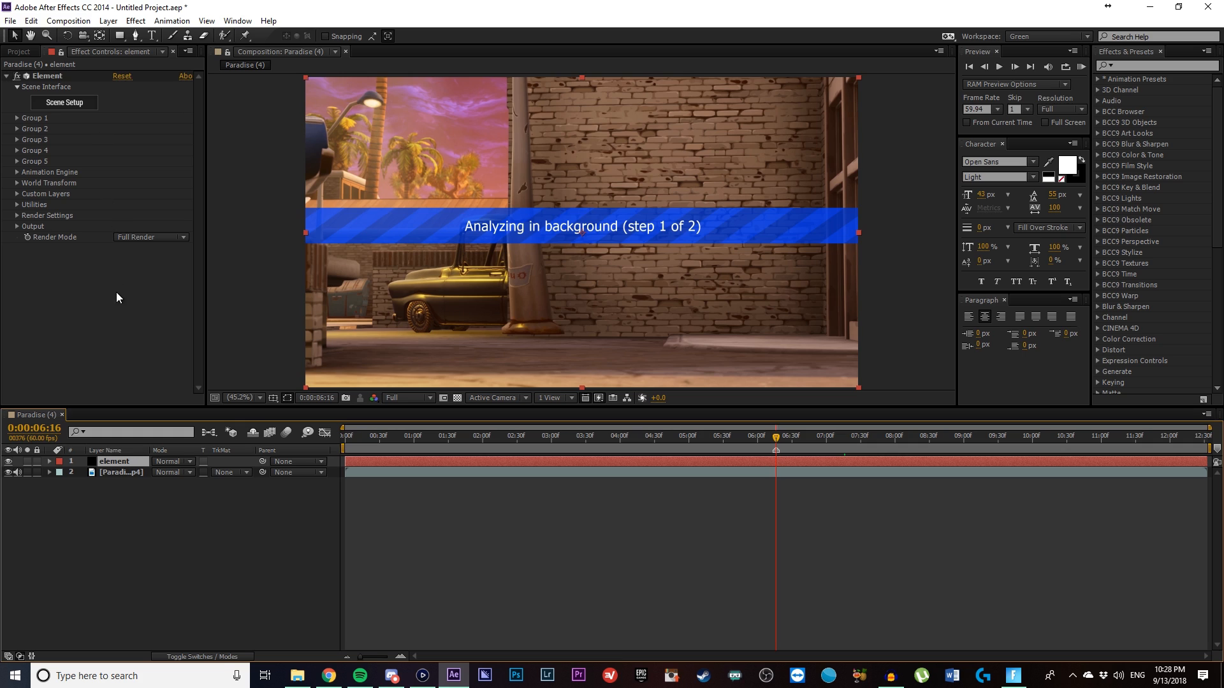
{"action": "left_click", "coordinate": [198, 582]}
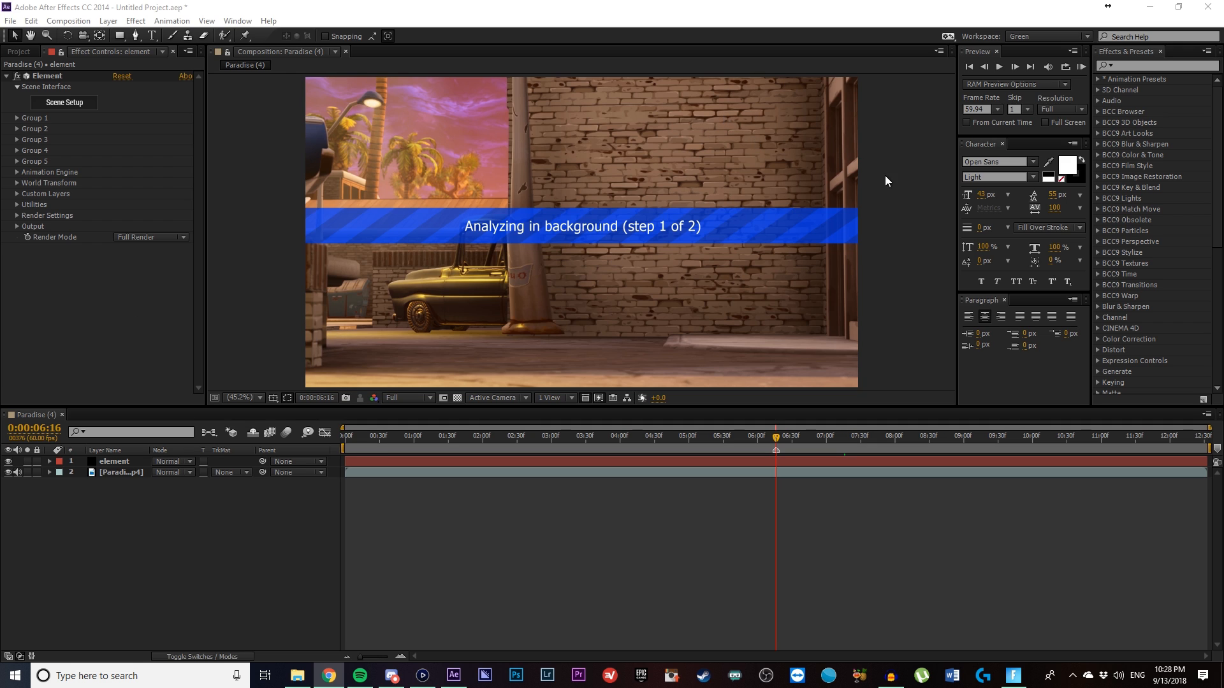
Add a text layer reading "3d text tutorial" on two lines, in all caps at 100 px.
{"action": "right_click", "coordinate": [121, 522]}
{"action": "mouse_move", "coordinate": [160, 529]}
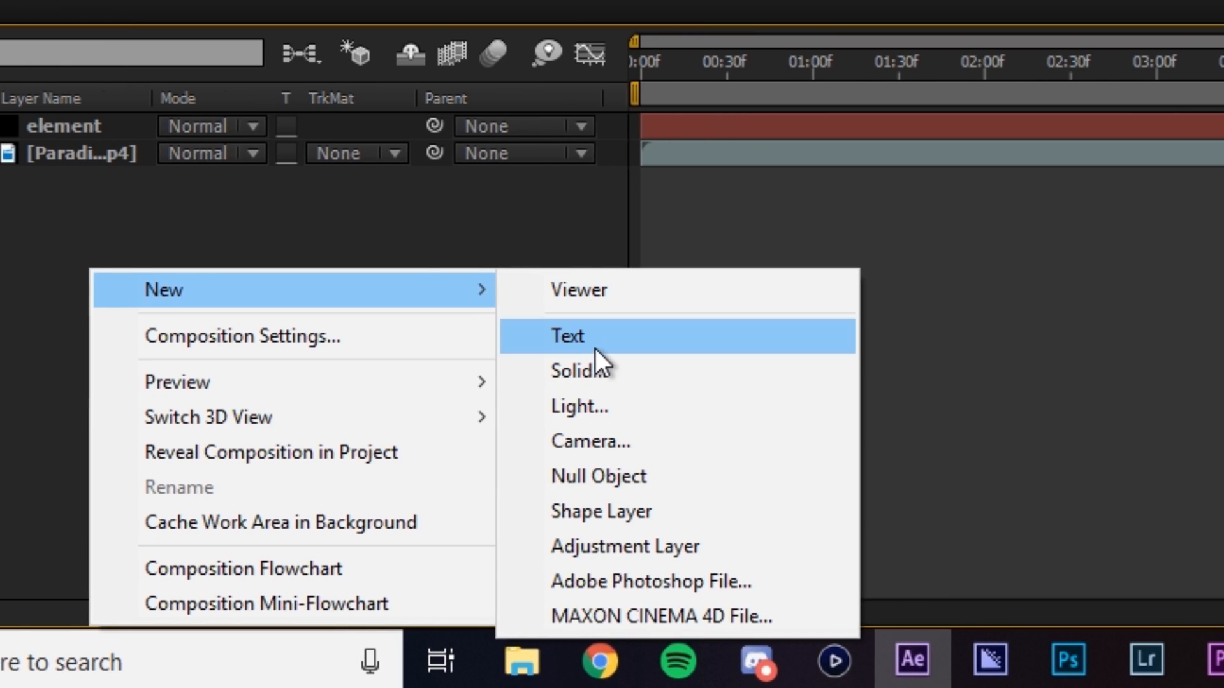
{"action": "left_click", "coordinate": [603, 341]}
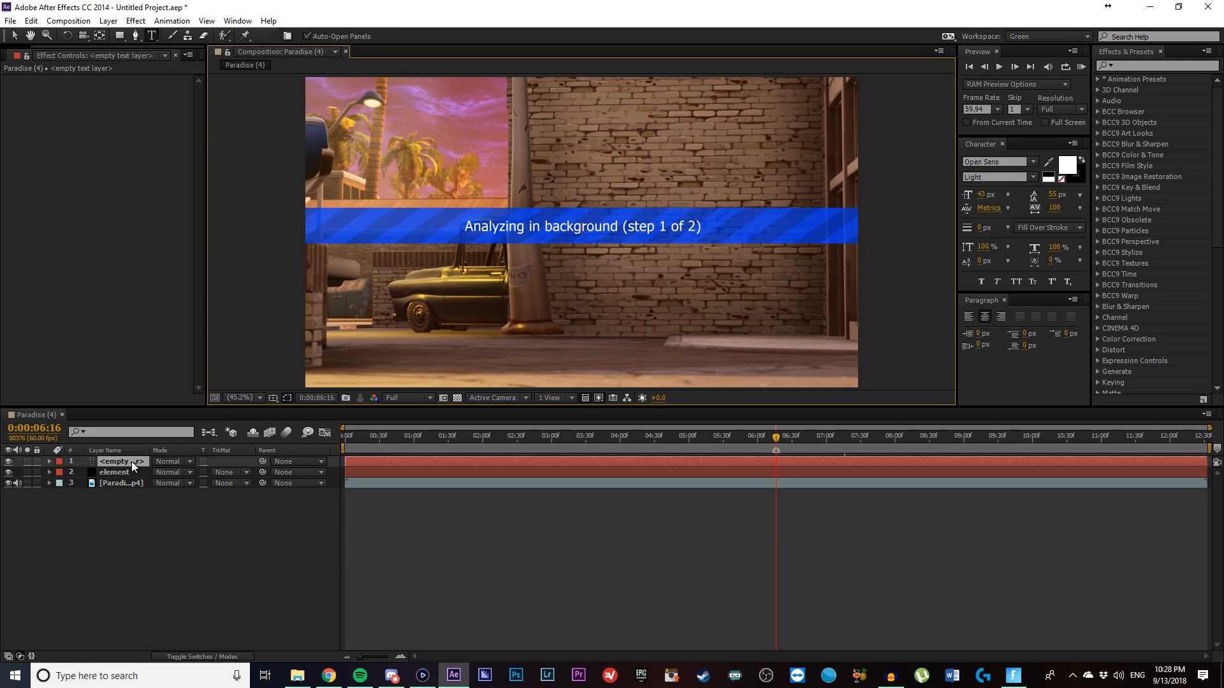
{"action": "type", "text": "orial"}
Set the whole text to Burbank Big Condensed Bold with 73 px leading.
{"action": "key", "text": "ctrl+a"}
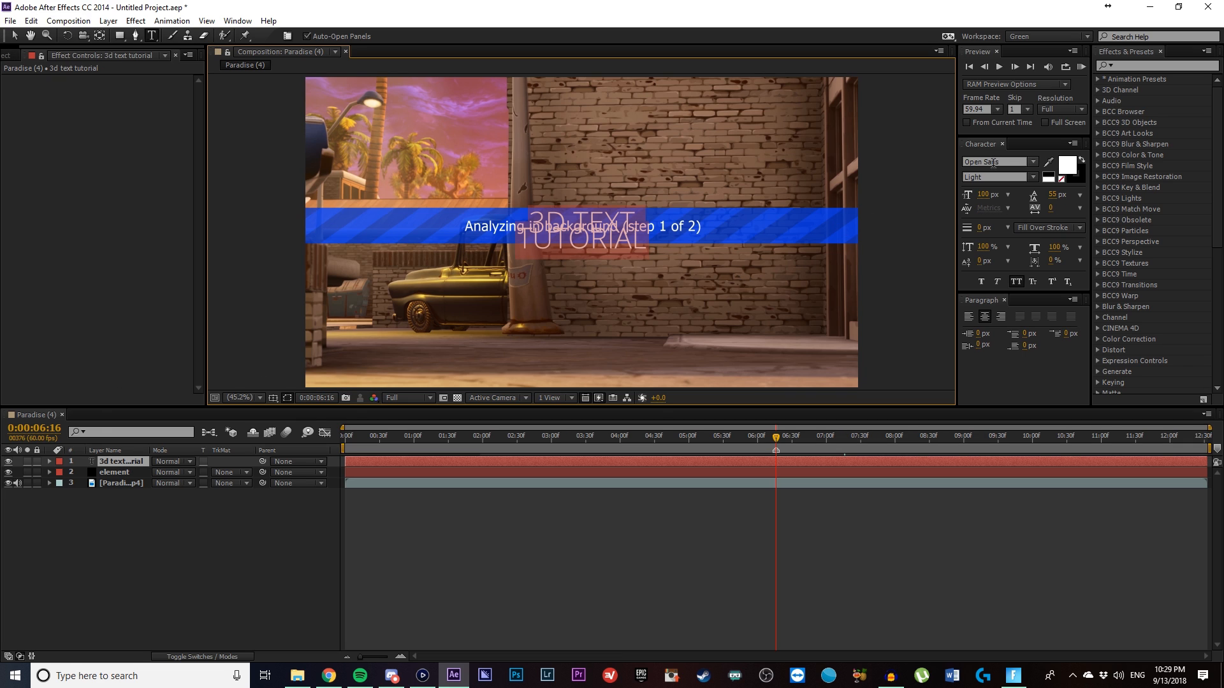
{"action": "left_click", "coordinate": [993, 163]}
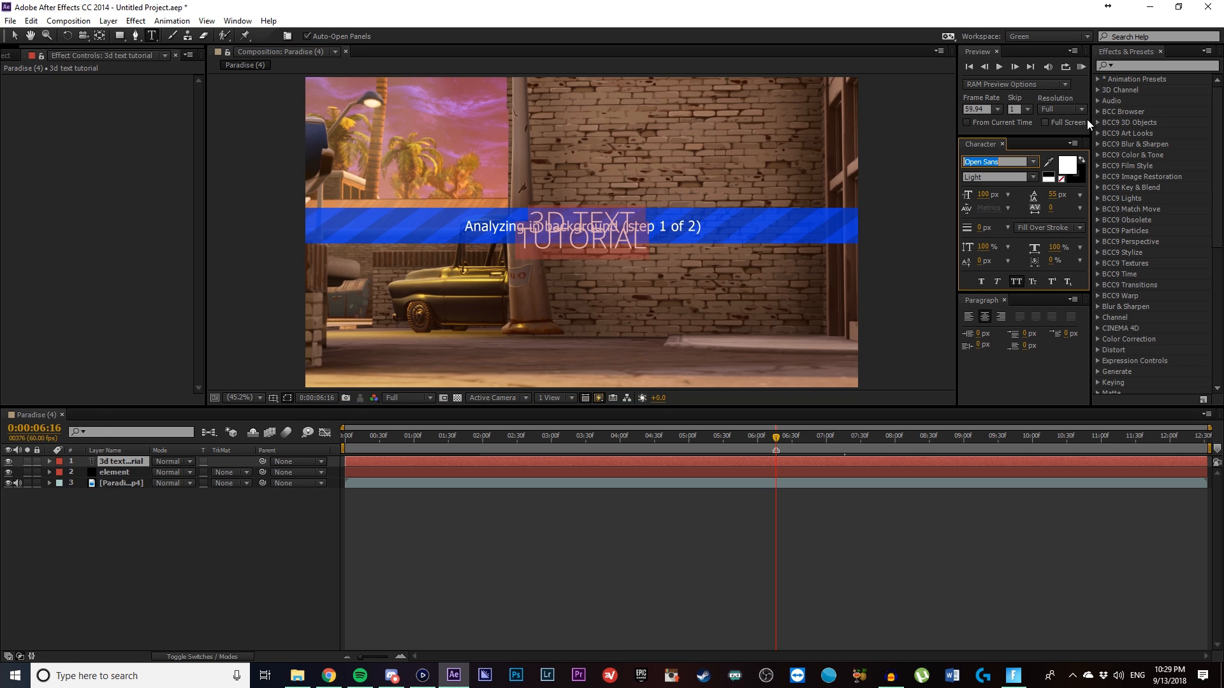
{"action": "type", "text": "burb"}
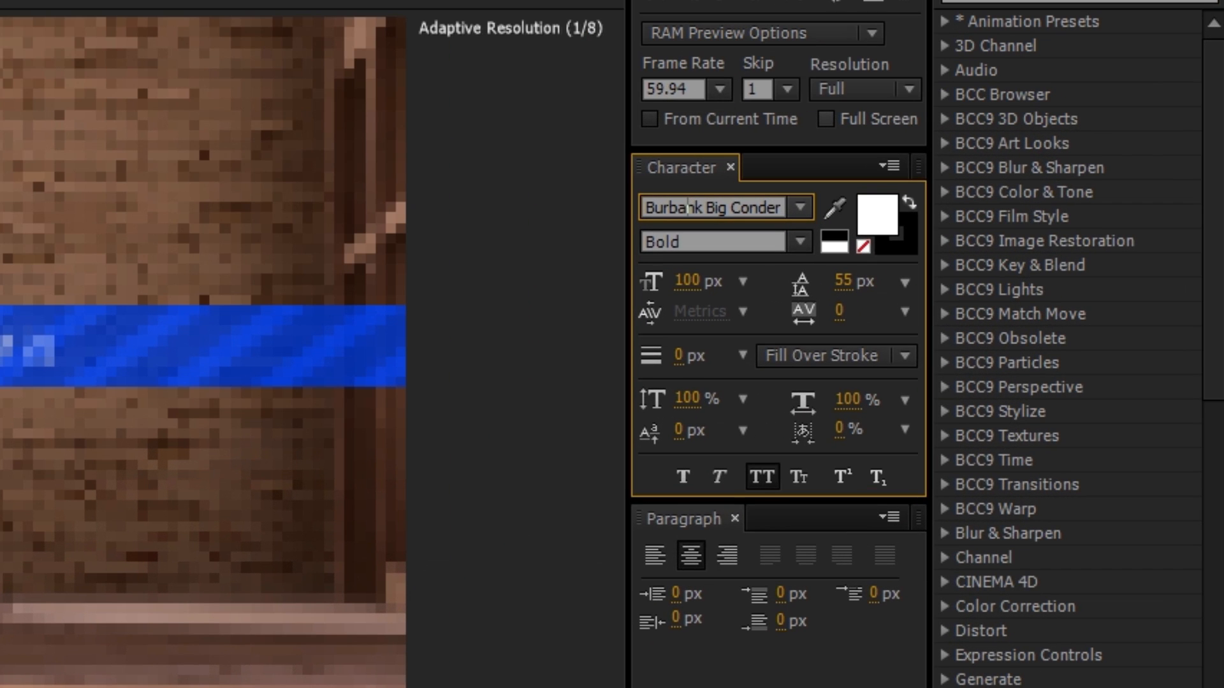
{"action": "left_click", "coordinate": [800, 207]}
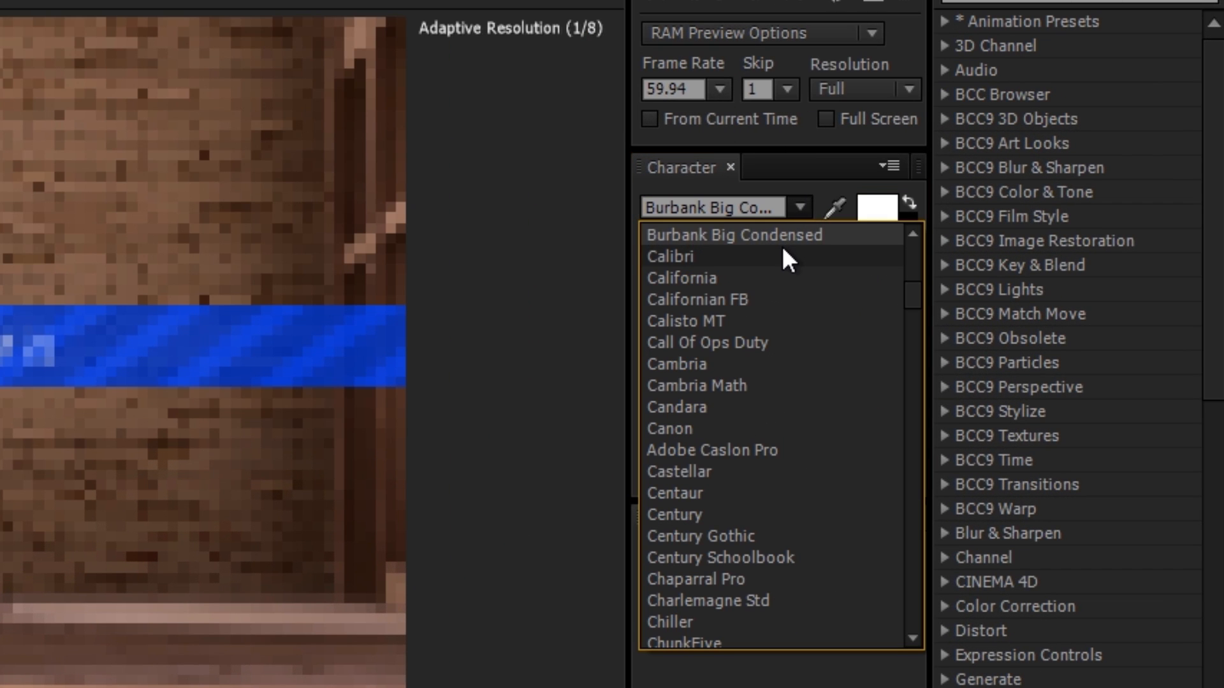
{"action": "left_click", "coordinate": [786, 241]}
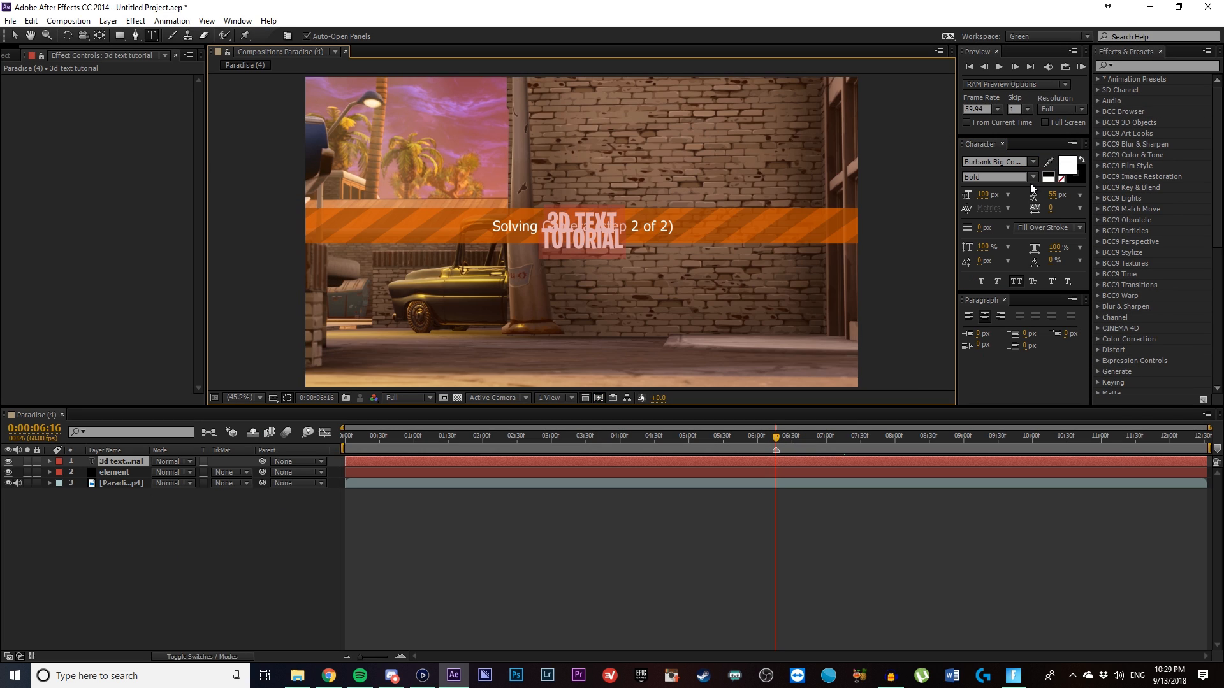
{"action": "left_click", "coordinate": [1032, 178]}
{"action": "left_click", "coordinate": [997, 192]}
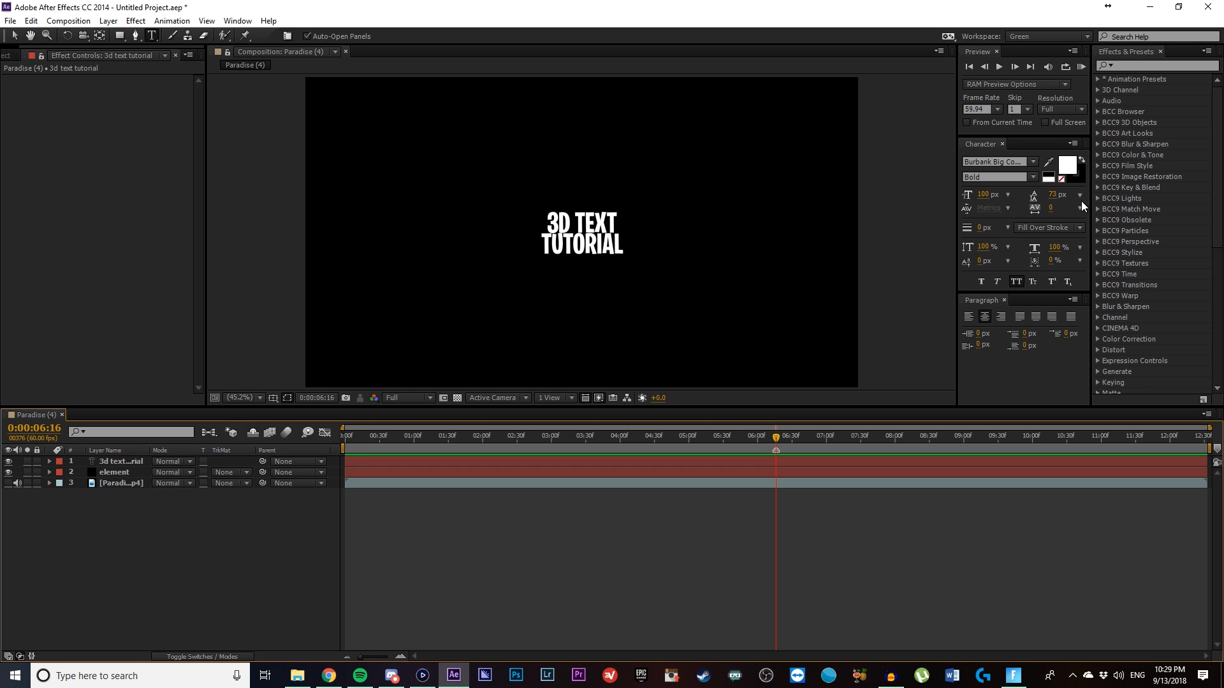
Make the Paradise (4).mp4 footage layer visible again and select it to display its camera track points.
{"action": "left_click", "coordinate": [8, 483]}
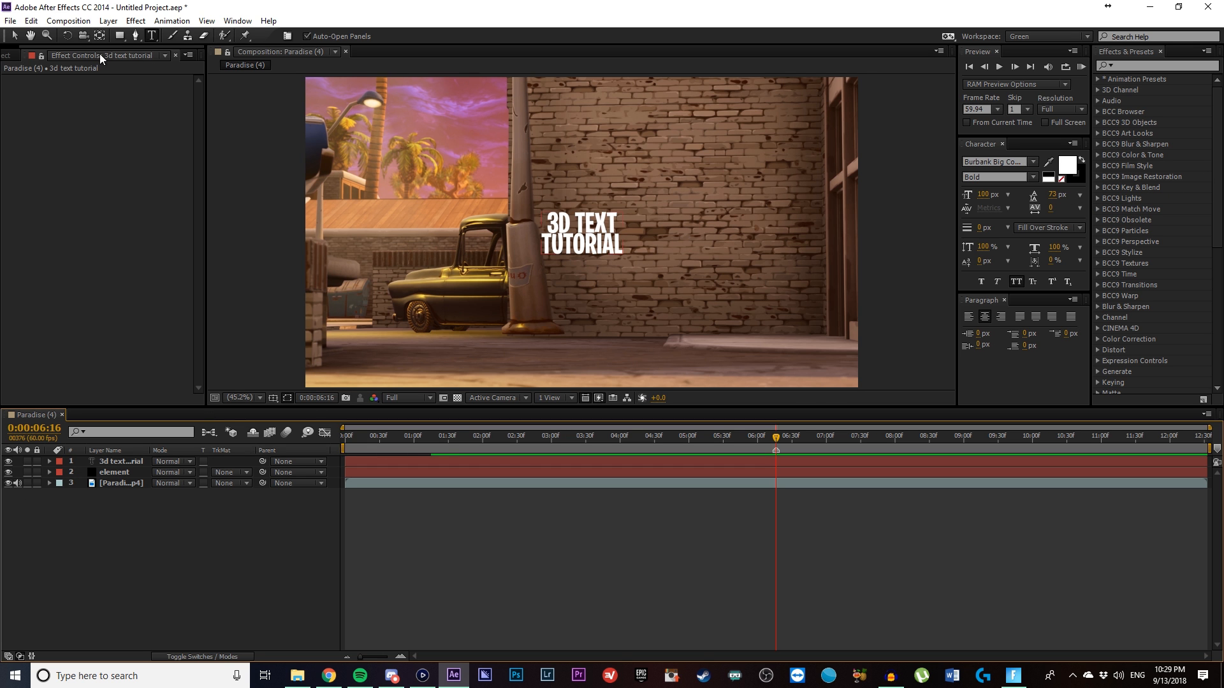
{"action": "left_click", "coordinate": [111, 484]}
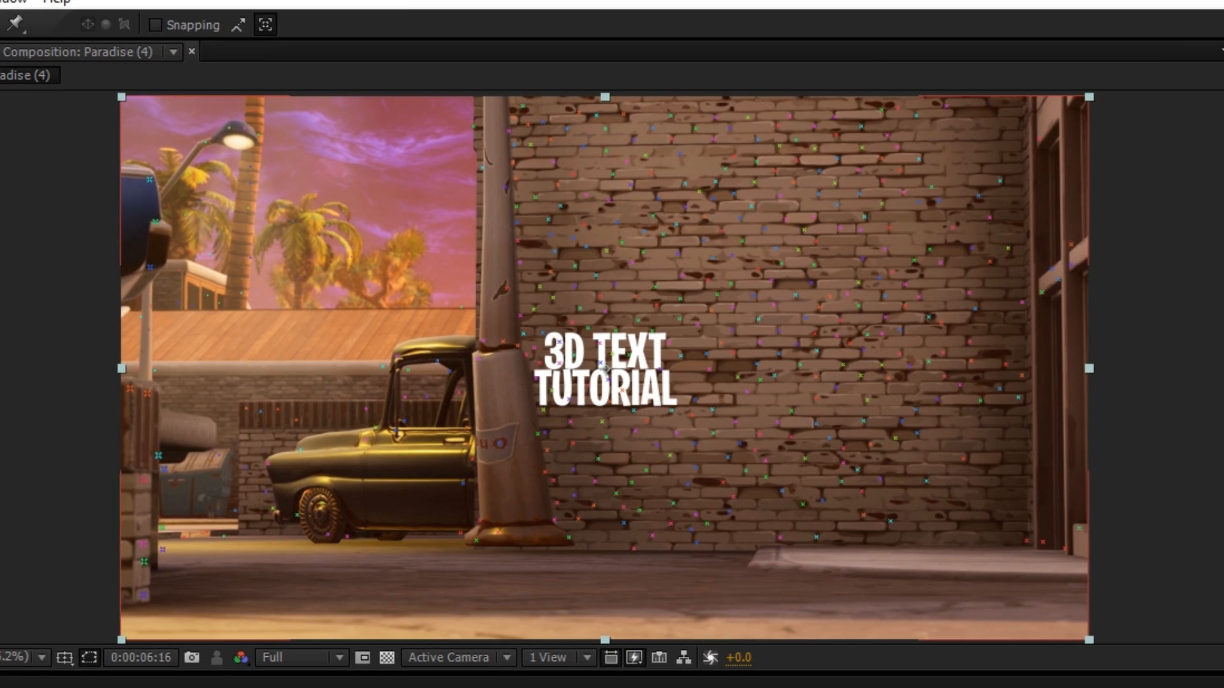
Hide the "3d text tutorial" text layer and move it to the bottom of the layer stack.
{"action": "left_click", "coordinate": [121, 462]}
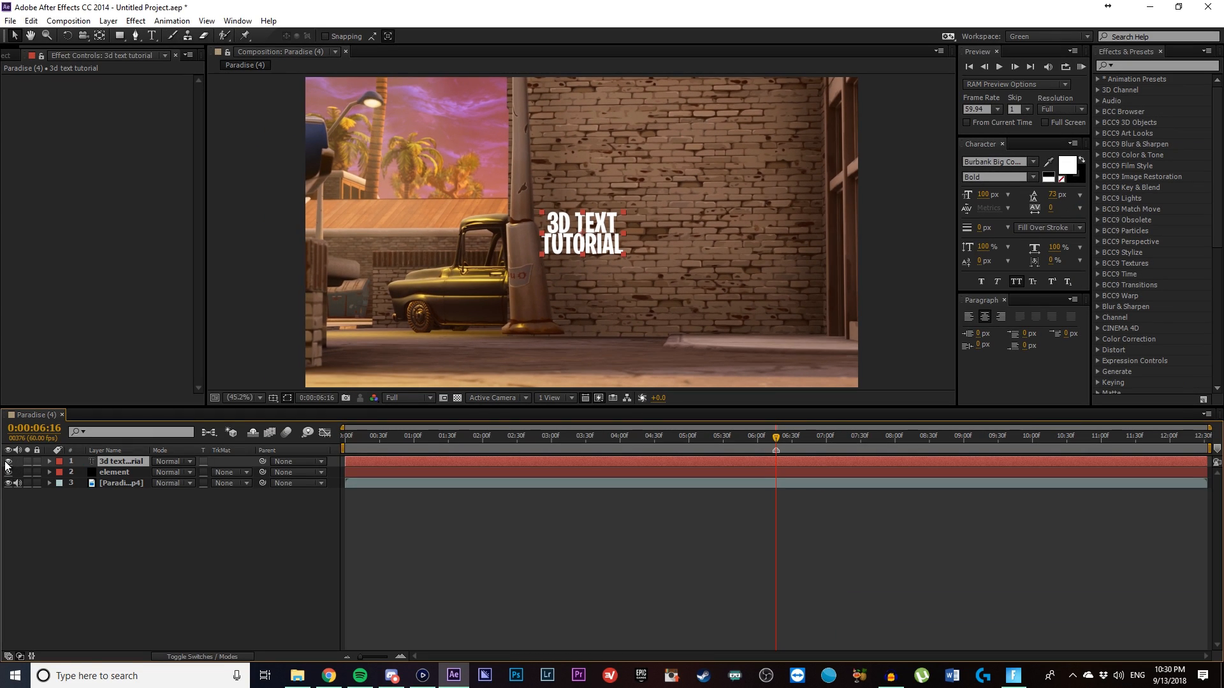
{"action": "left_click", "coordinate": [7, 461]}
{"action": "left_click_drag", "start_coordinate": [121, 461], "coordinate": [119, 510]}
{"action": "left_click_drag", "start_coordinate": [120, 510], "coordinate": [120, 503]}
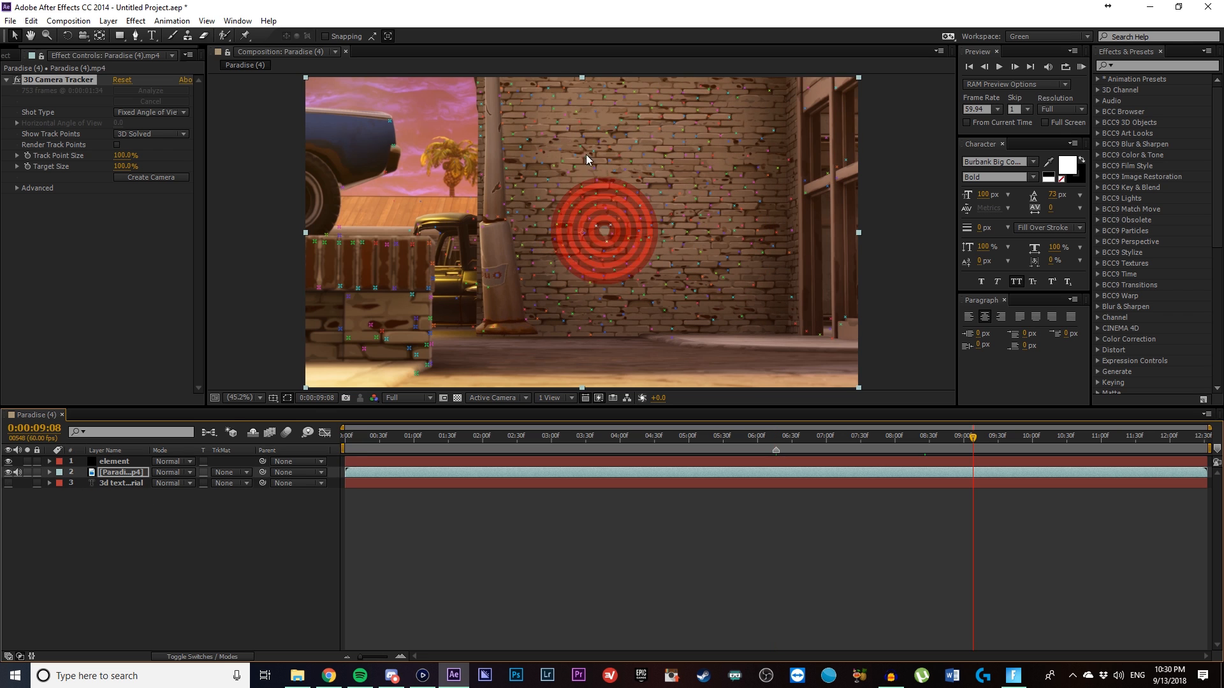
Create a solid and camera from the track points covering the brick wall.
{"action": "mouse_move", "coordinate": [667, 113]}
{"action": "left_mouse_down"}
{"action": "mouse_move", "coordinate": [541, 247]}
{"action": "mouse_move", "coordinate": [781, 228]}
{"action": "mouse_move", "coordinate": [682, 106]}
{"action": "left_mouse_up"}
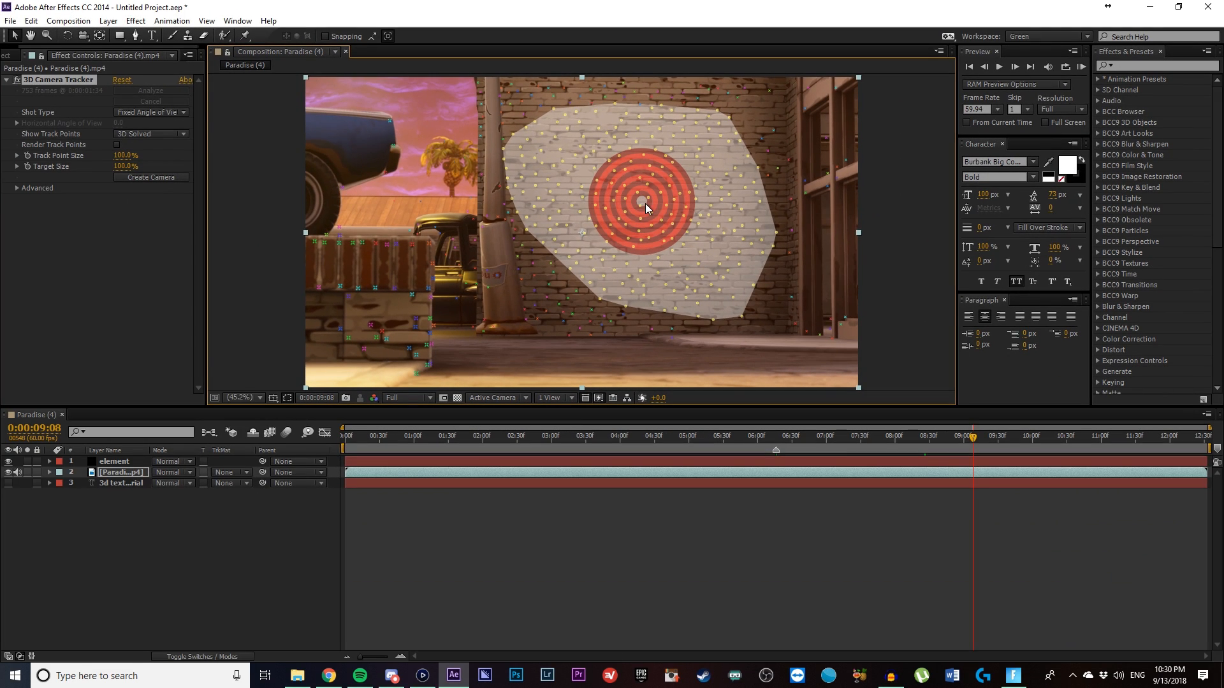
{"action": "right_click", "coordinate": [645, 204]}
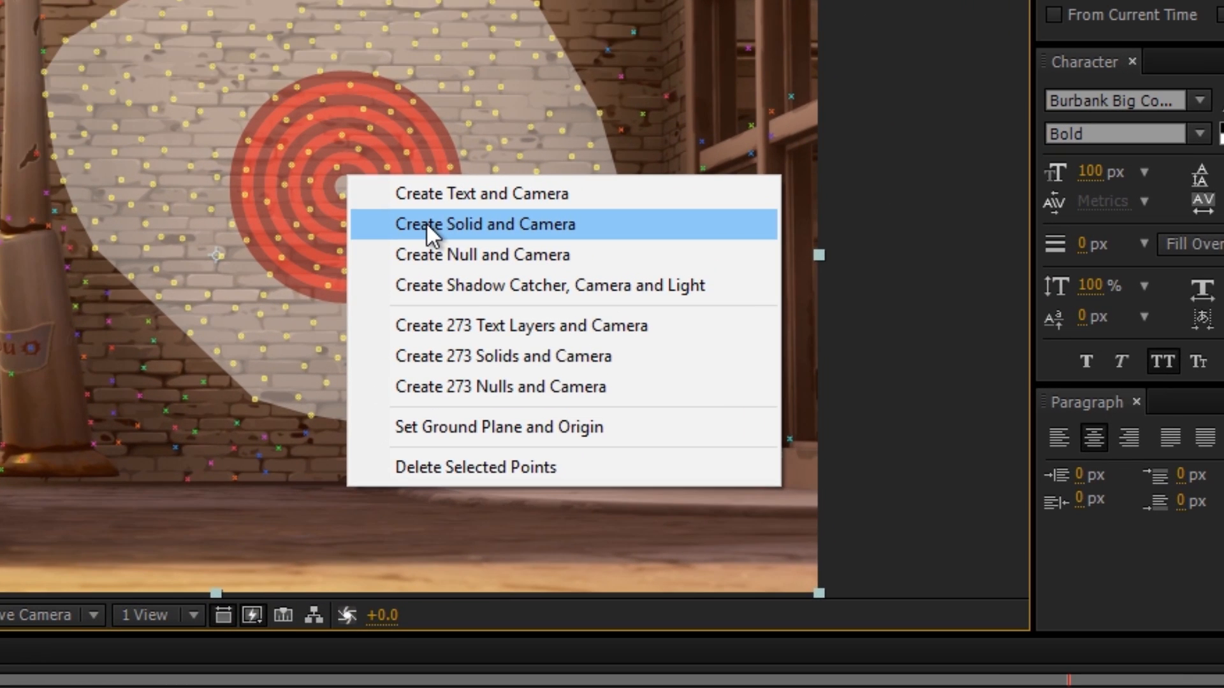
{"action": "left_click", "coordinate": [473, 224]}
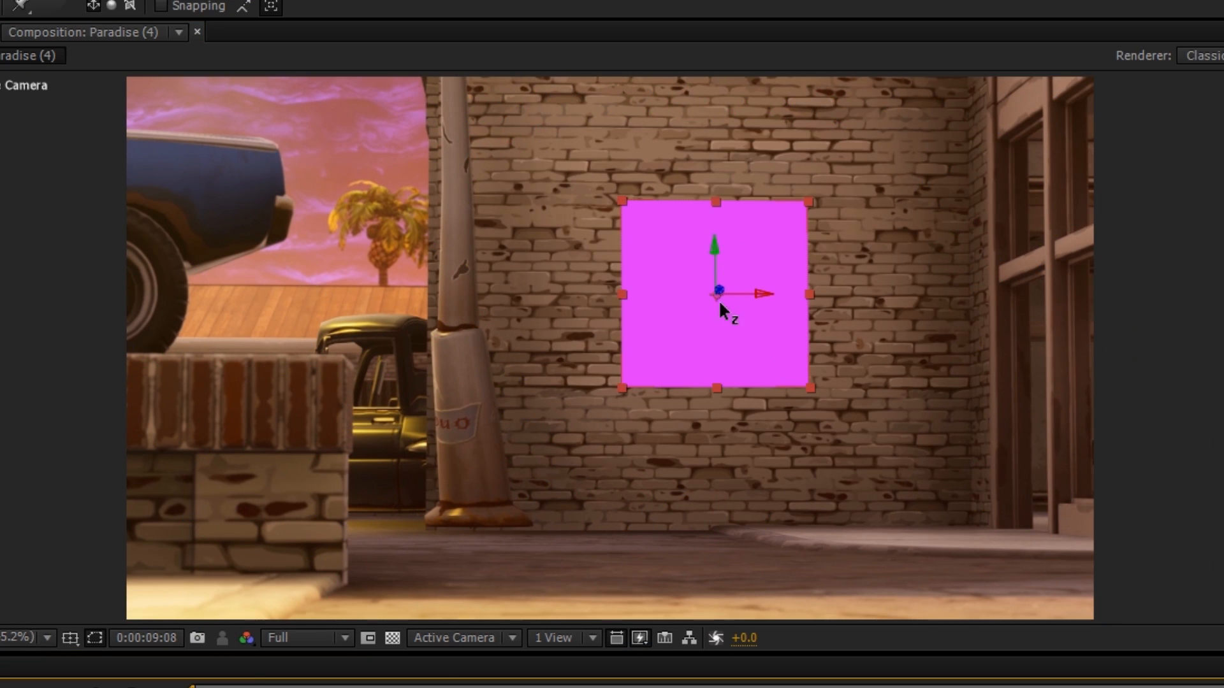
{"action": "left_click_drag", "start_coordinate": [1223, 687], "coordinate": [454, 687]}
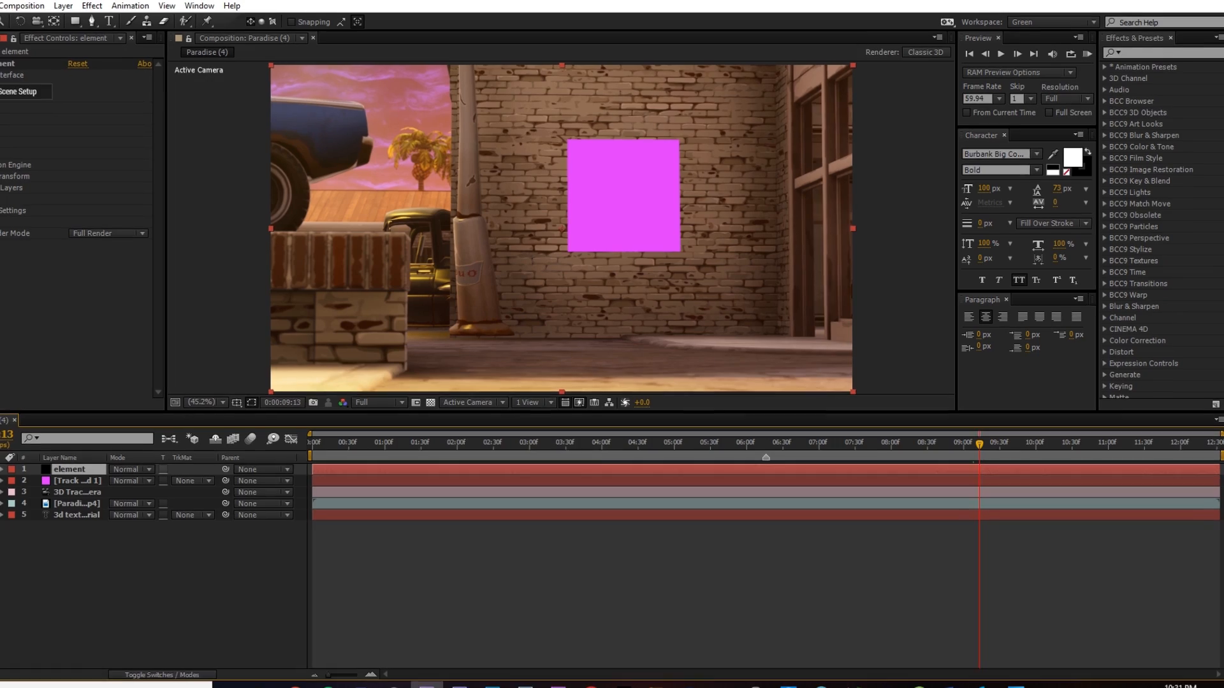
Assign the "3d text tutorial" layer to Path Layer 1 in Element's custom text and masks.
{"action": "left_click", "coordinate": [11, 193]}
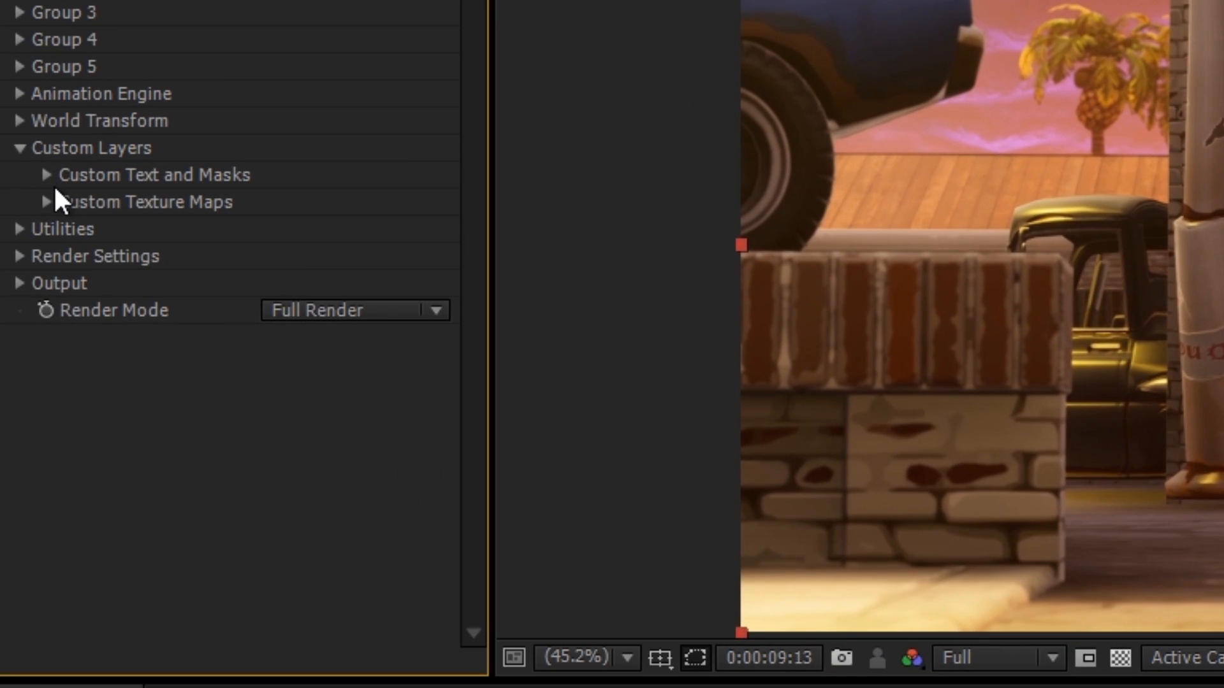
{"action": "left_click", "coordinate": [43, 177]}
{"action": "left_click", "coordinate": [317, 204]}
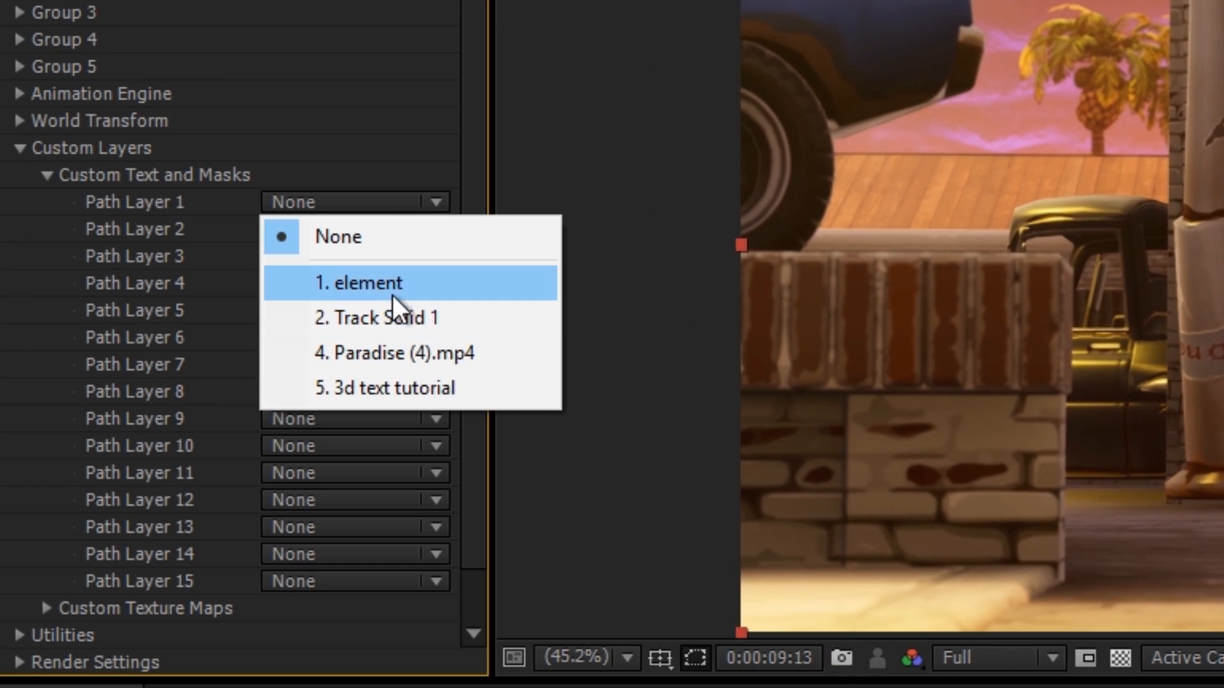
{"action": "left_click", "coordinate": [391, 388]}
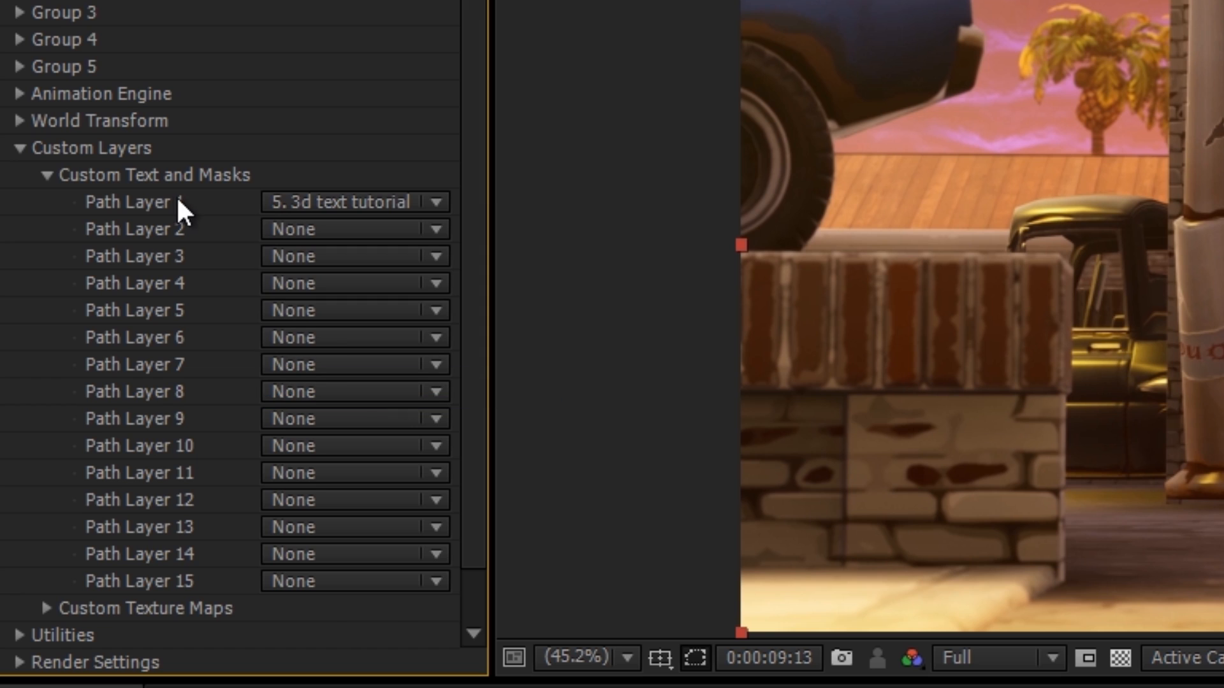
{"action": "left_click", "coordinate": [46, 176]}
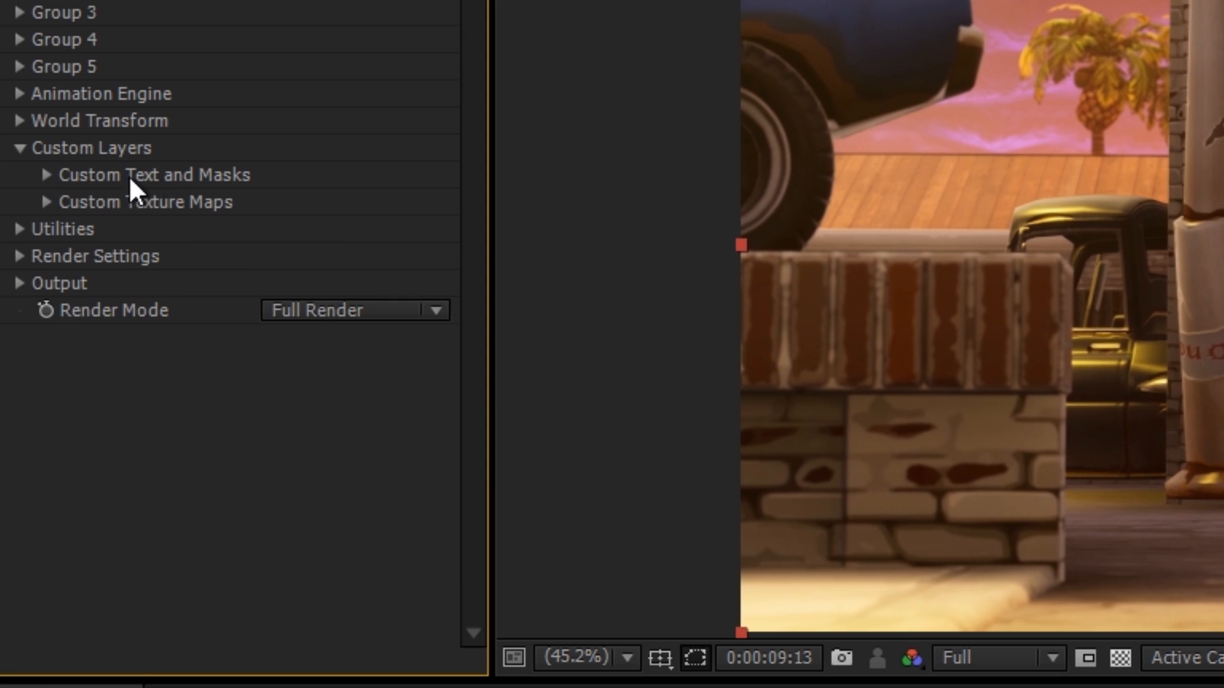
Assign Paradise (4).mp4 to Layer 1 of Element's custom texture maps.
{"action": "left_click", "coordinate": [45, 202]}
{"action": "left_click", "coordinate": [292, 228]}
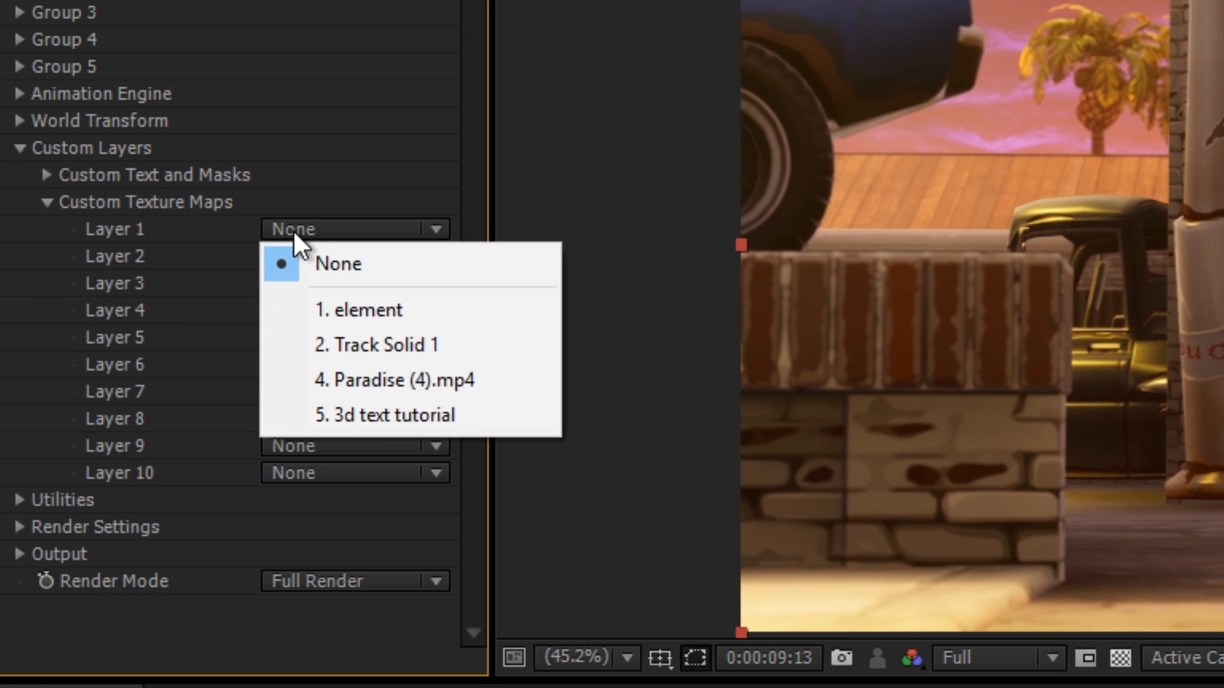
{"action": "left_click", "coordinate": [416, 380]}
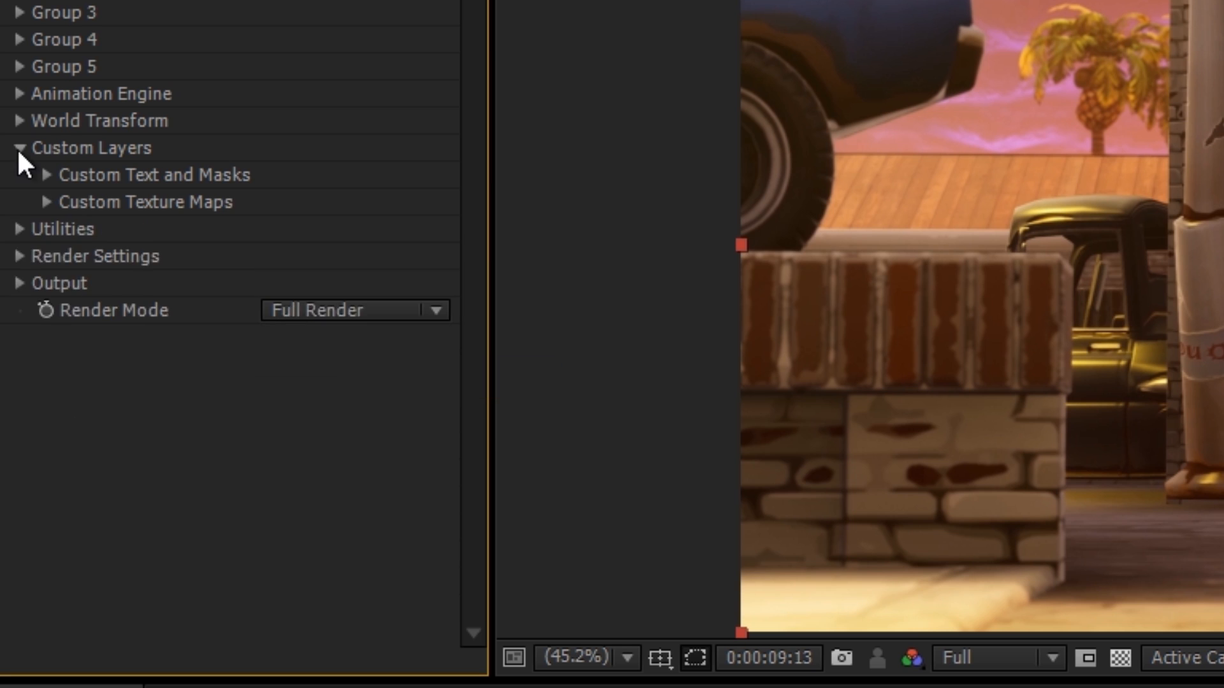
Open Element's Scene Setup and extrude the text into a 3D model.
{"action": "left_click", "coordinate": [179, 152]}
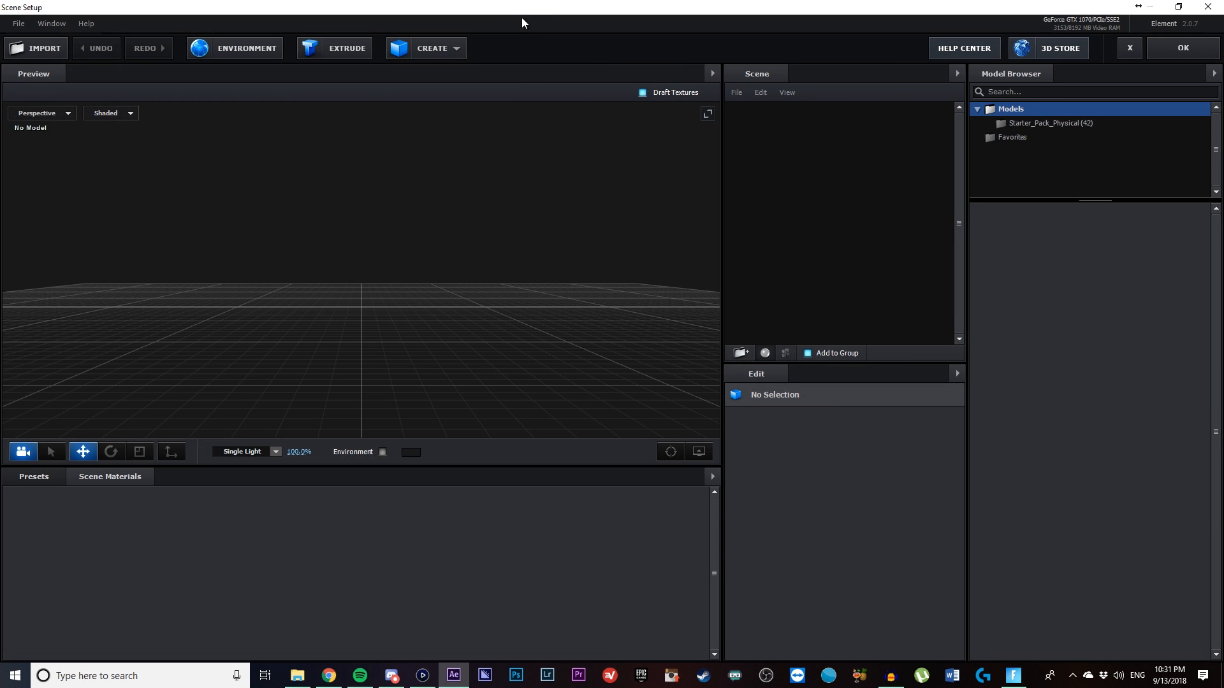
{"action": "left_click_drag", "start_coordinate": [521, 17], "coordinate": [532, 95]}
{"action": "double_click", "coordinate": [532, 96]}
{"action": "left_click_drag", "start_coordinate": [319, 347], "coordinate": [402, 333]}
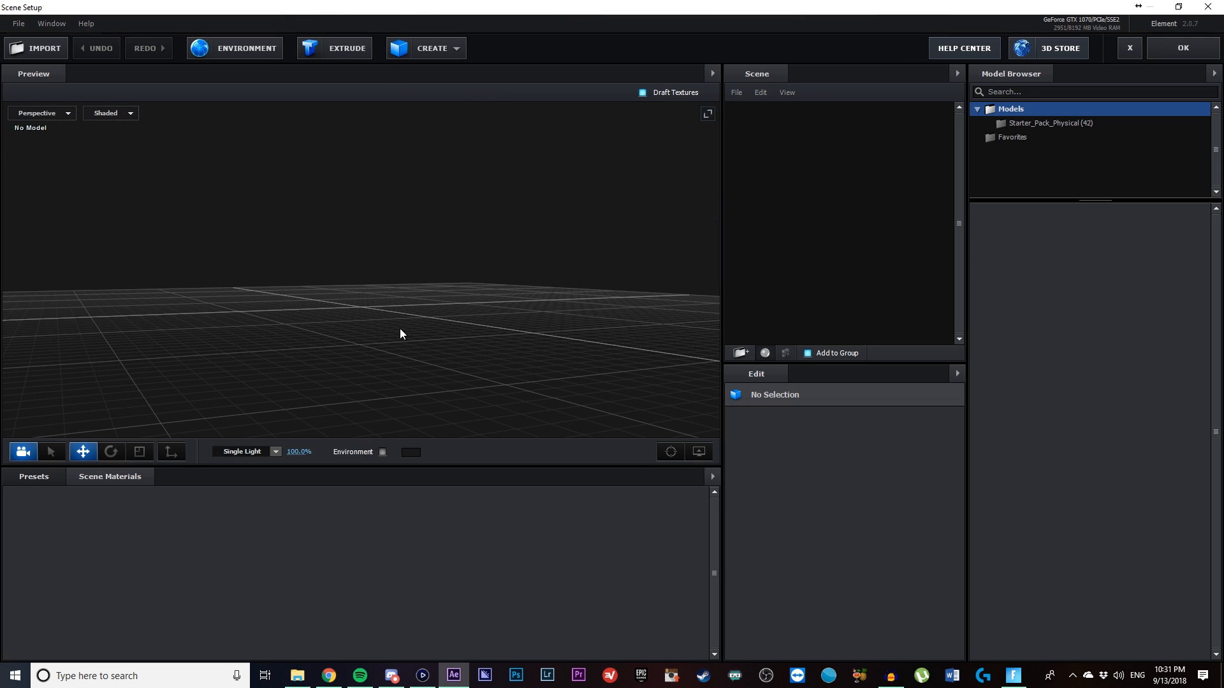
{"action": "left_click", "coordinate": [347, 51]}
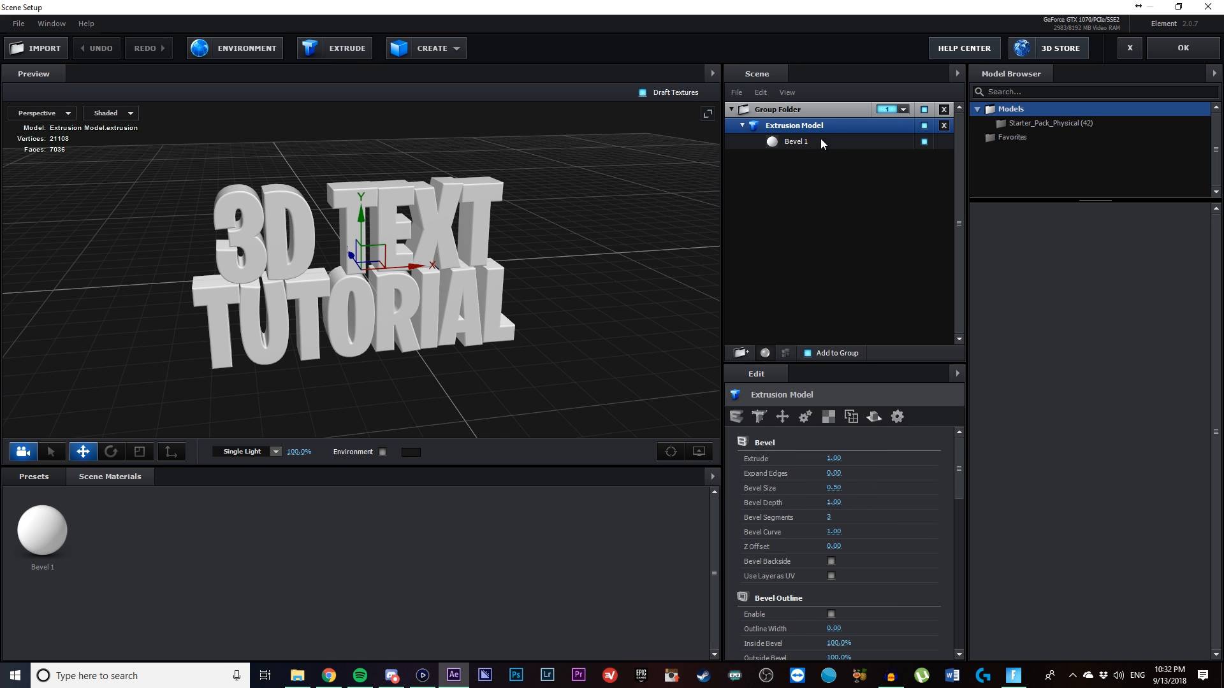
Select the Bevel 1 material and set the scene environment texture to Custom Layer 1 [Paradise (4).mp4].
{"action": "left_click", "coordinate": [820, 139]}
{"action": "left_click_drag", "start_coordinate": [594, 334], "coordinate": [632, 318]}
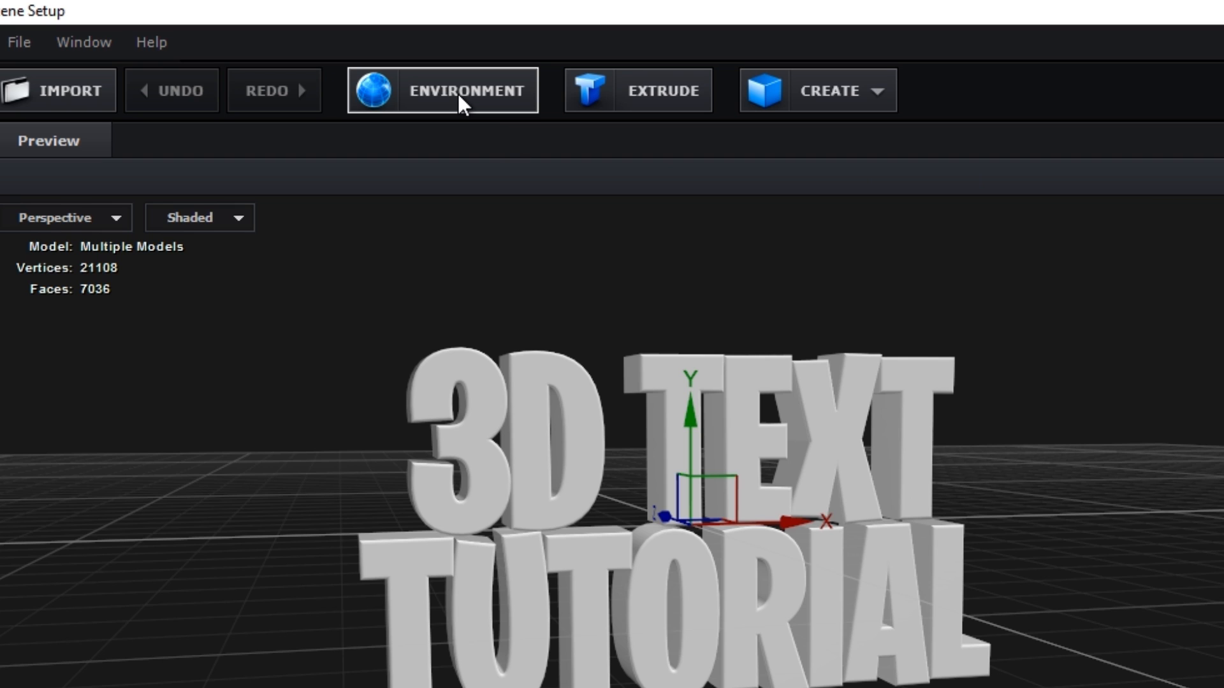
{"action": "left_click", "coordinate": [243, 51]}
{"action": "left_click", "coordinate": [522, 158]}
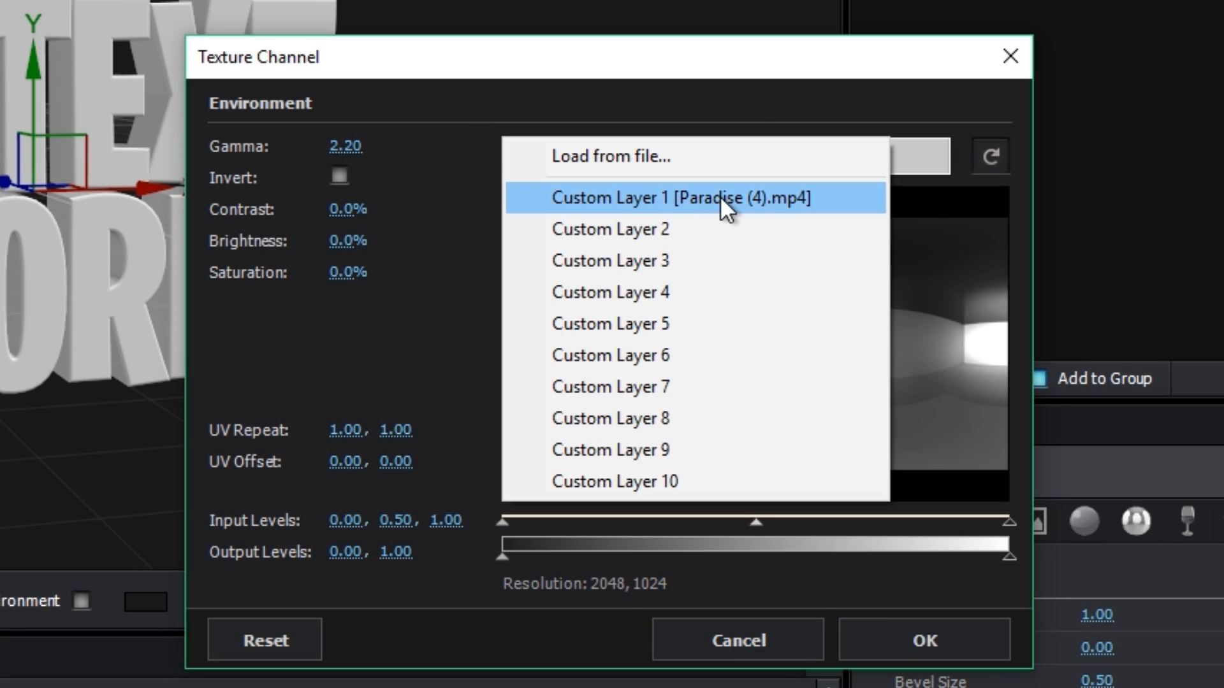
{"action": "left_click", "coordinate": [693, 197]}
{"action": "left_click", "coordinate": [924, 640]}
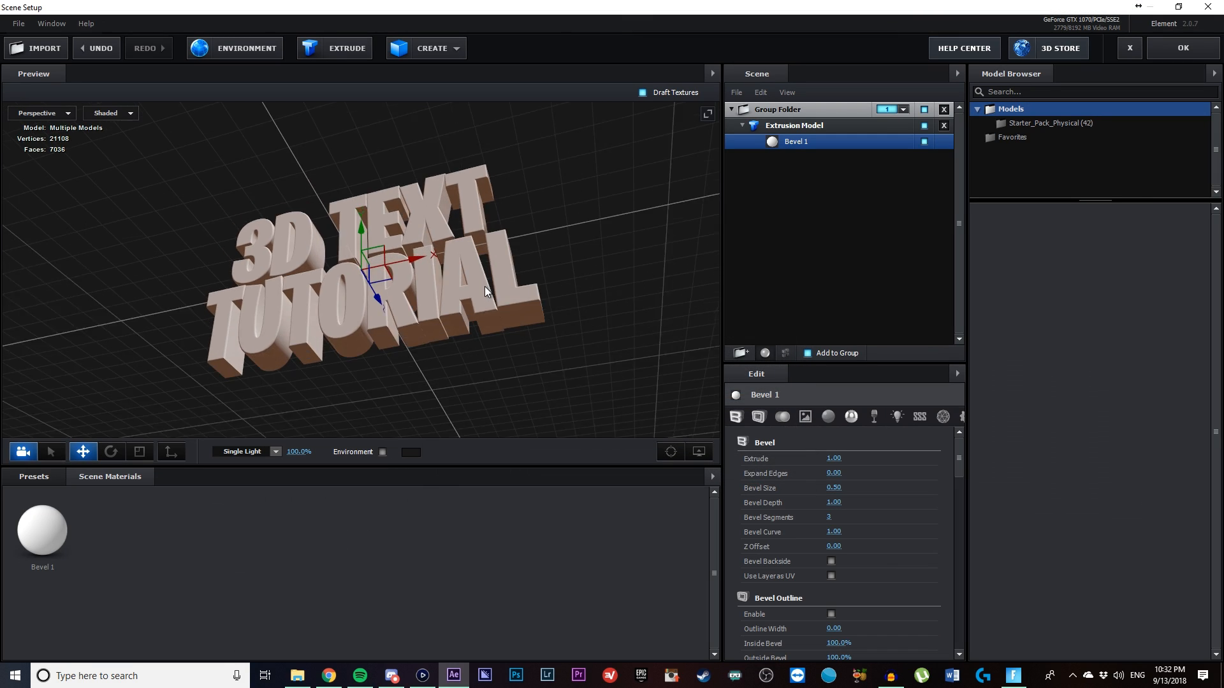
{"action": "left_click_drag", "start_coordinate": [484, 271], "coordinate": [408, 336]}
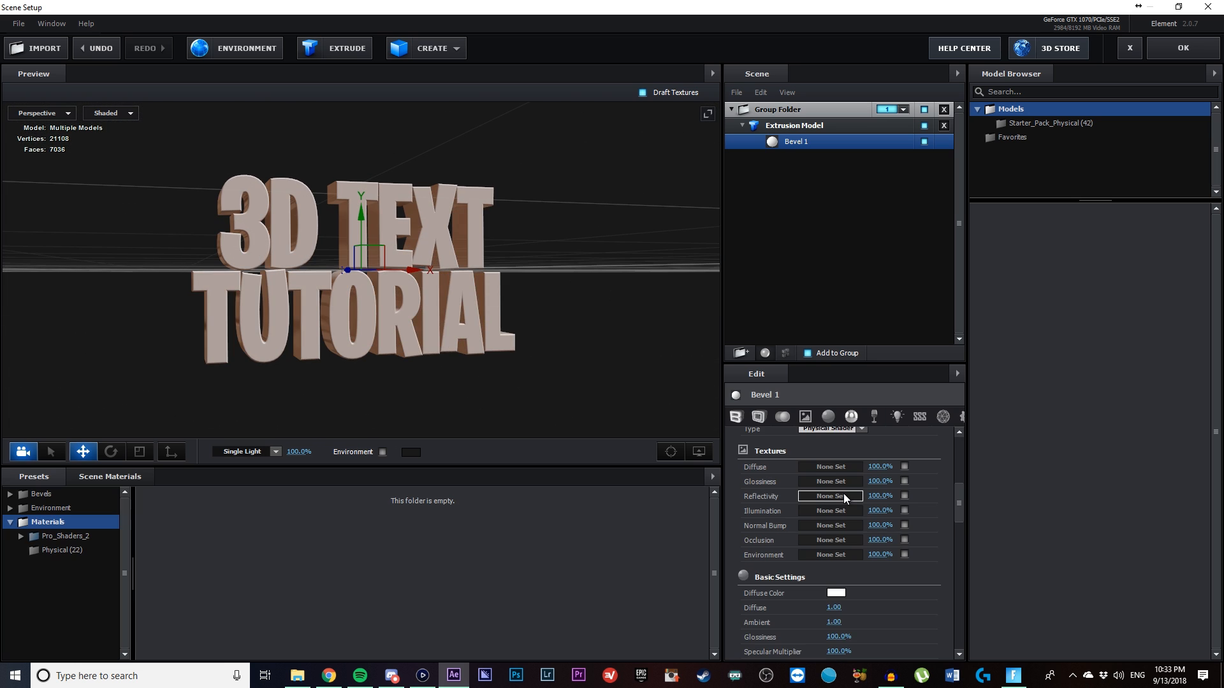
Set the diffuse color of the Bevel 1 material to green 00FF8F.
{"action": "scroll", "coordinate": [843, 494], "scroll_direction": "down", "scroll_amount": 3}
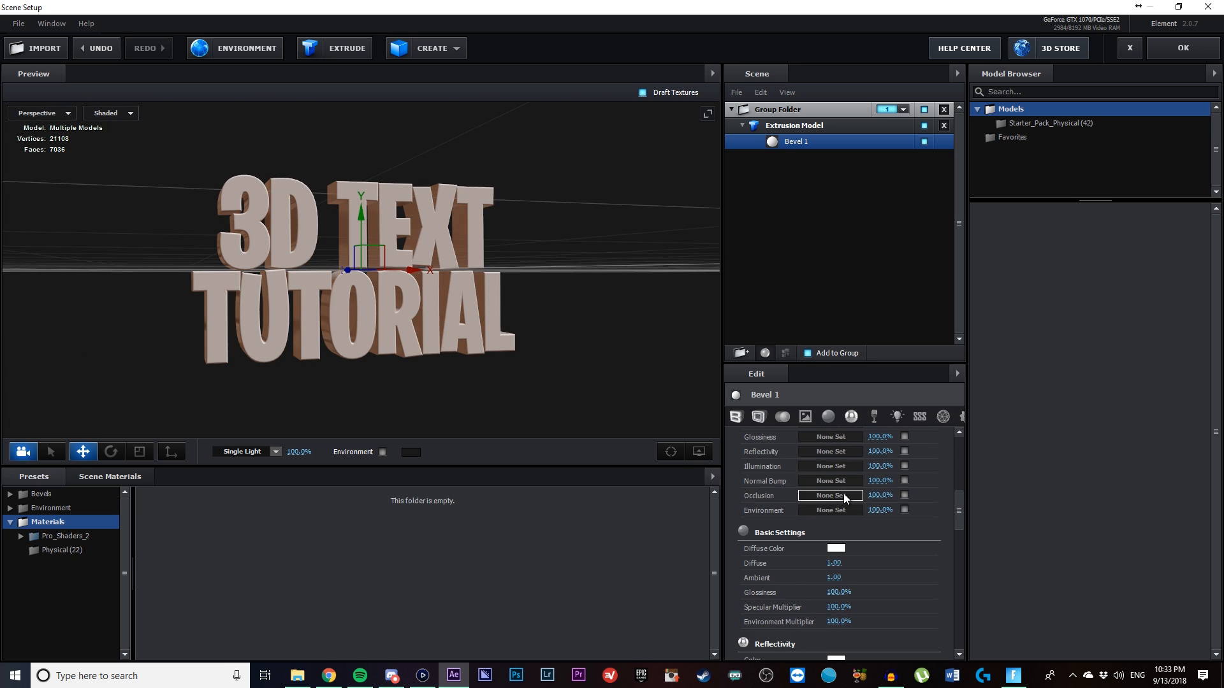
{"action": "scroll", "coordinate": [831, 510], "scroll_direction": "down", "scroll_amount": 1}
{"action": "scroll", "coordinate": [831, 511], "scroll_direction": "down", "scroll_amount": 1}
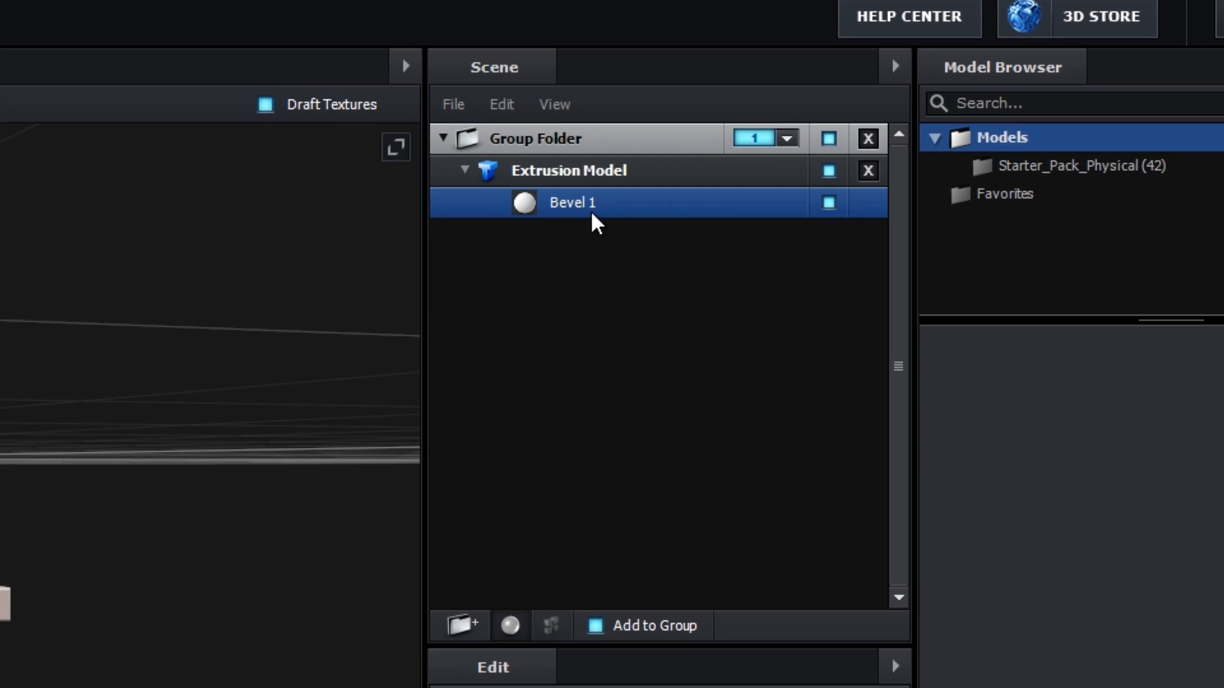
{"action": "scroll", "coordinate": [812, 542], "scroll_direction": "down", "scroll_amount": 5}
{"action": "scroll", "coordinate": [607, 412], "scroll_direction": "up", "scroll_amount": 1}
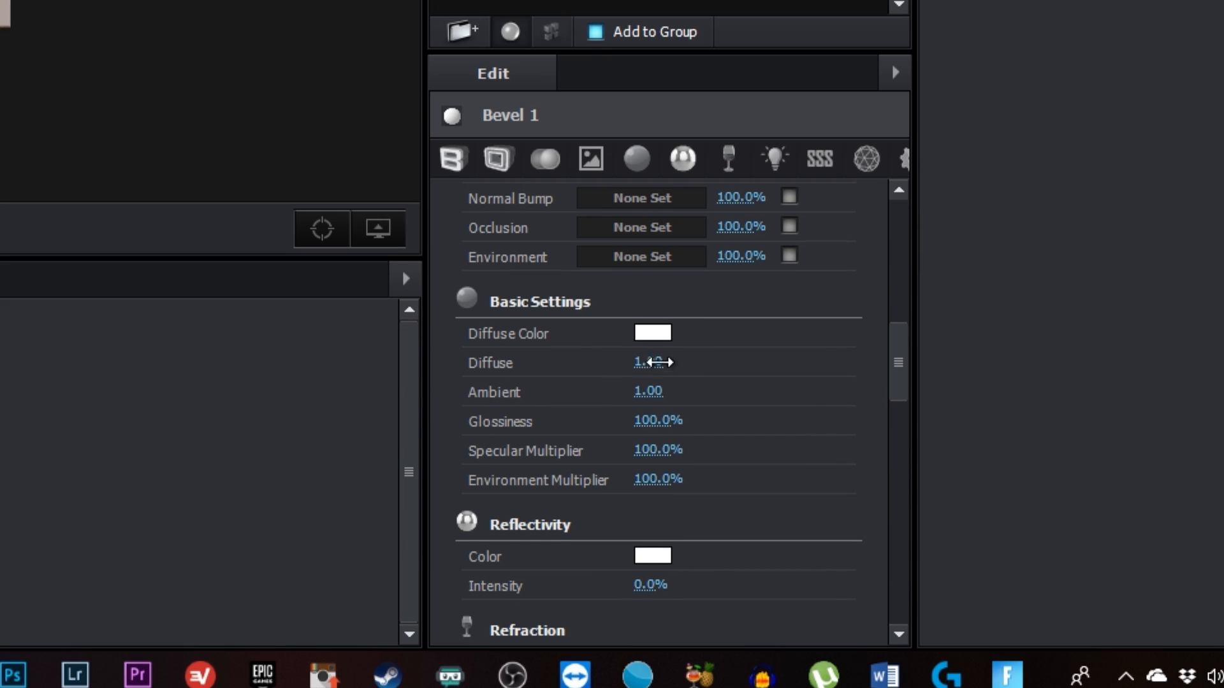
{"action": "left_click", "coordinate": [657, 330]}
{"action": "left_click_drag", "start_coordinate": [765, 224], "coordinate": [806, 391]}
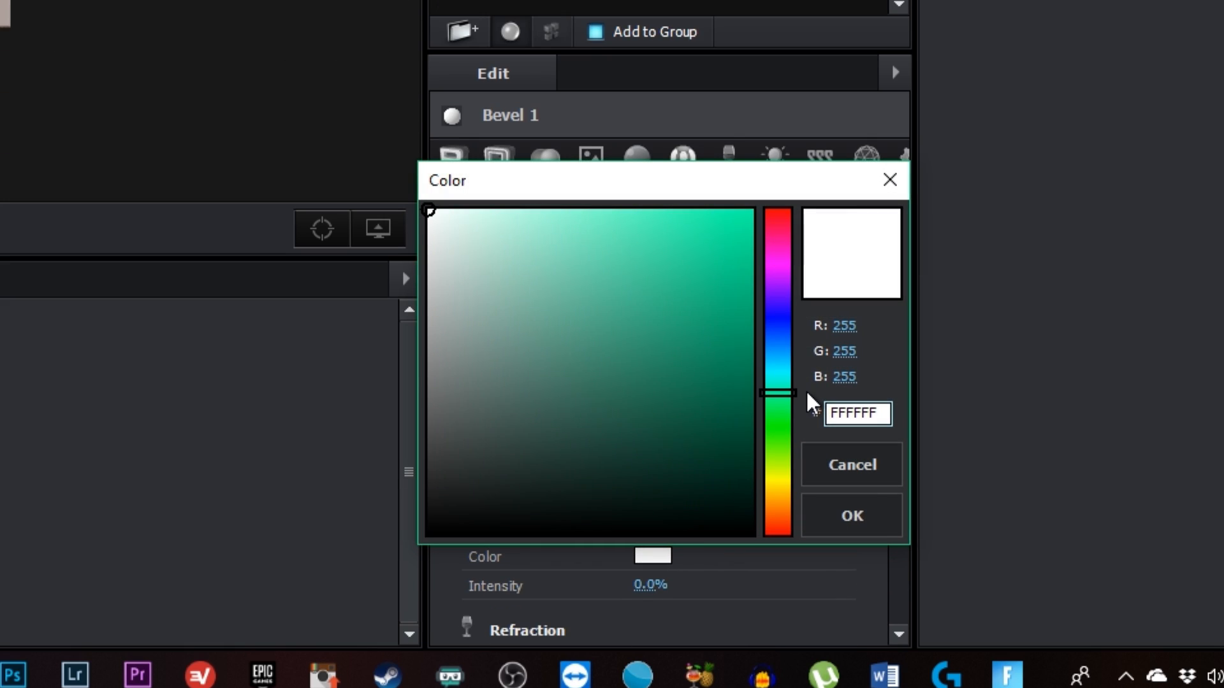
{"action": "left_click", "coordinate": [726, 230]}
{"action": "left_click_drag", "start_coordinate": [751, 192], "coordinate": [776, 168]}
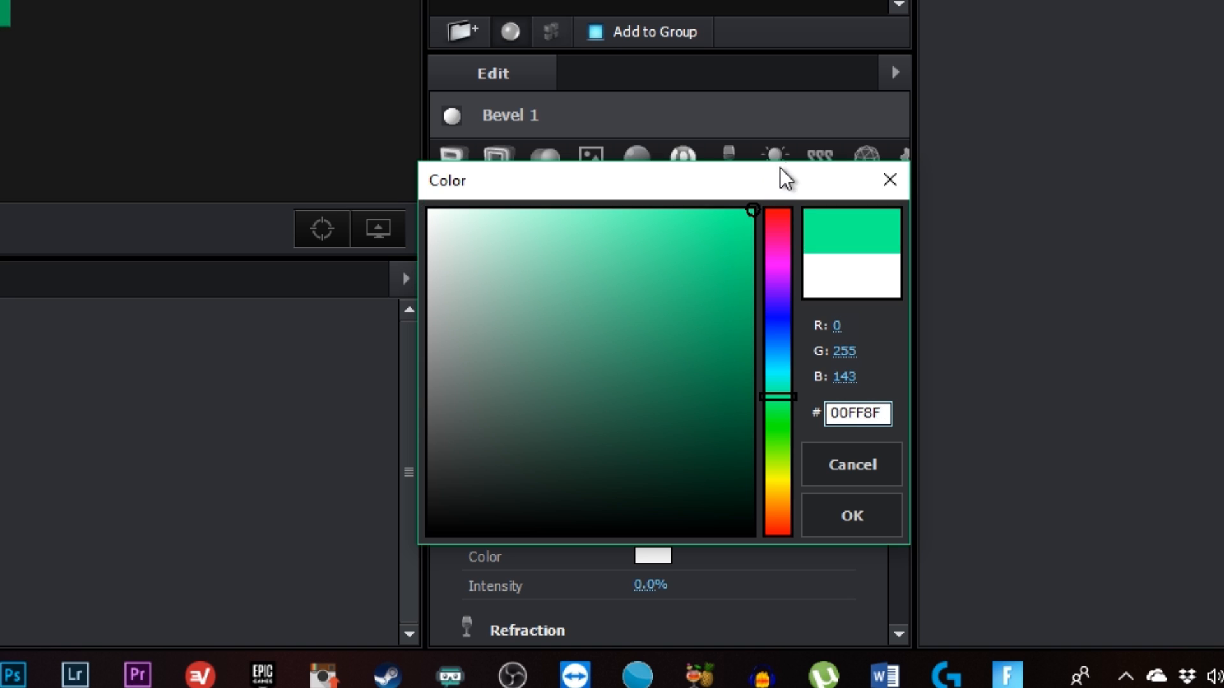
{"action": "left_click", "coordinate": [853, 516]}
{"action": "left_click_drag", "start_coordinate": [436, 360], "coordinate": [574, 322]}
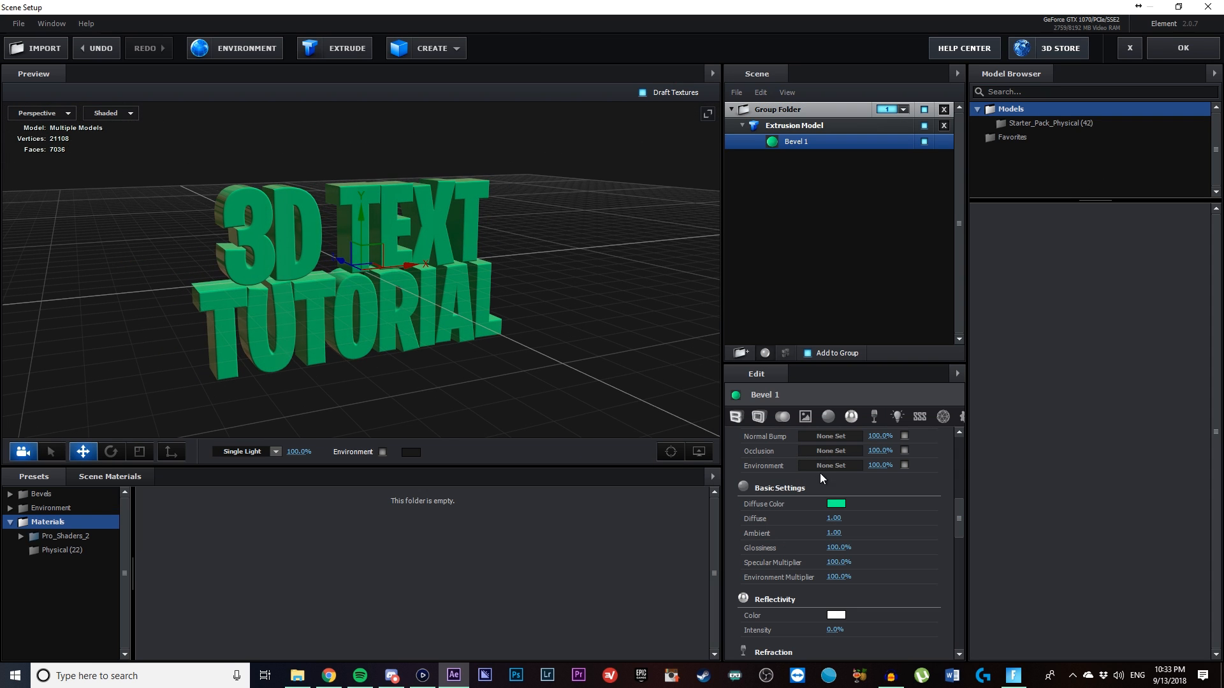
Raise the Bevel 1 material's reflectivity intensity to 100%.
{"action": "scroll", "coordinate": [878, 525], "scroll_direction": "down", "scroll_amount": 4}
{"action": "left_click_drag", "start_coordinate": [835, 498], "coordinate": [858, 499]}
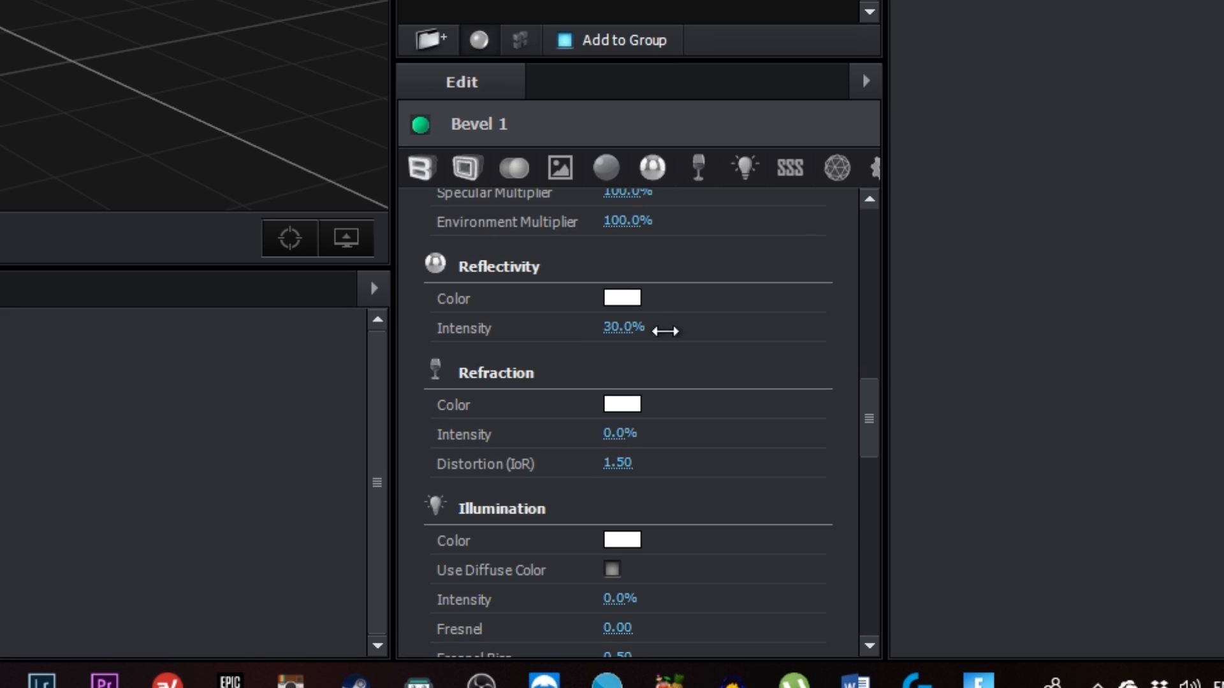
{"action": "left_click_drag", "start_coordinate": [665, 331], "coordinate": [1205, 323]}
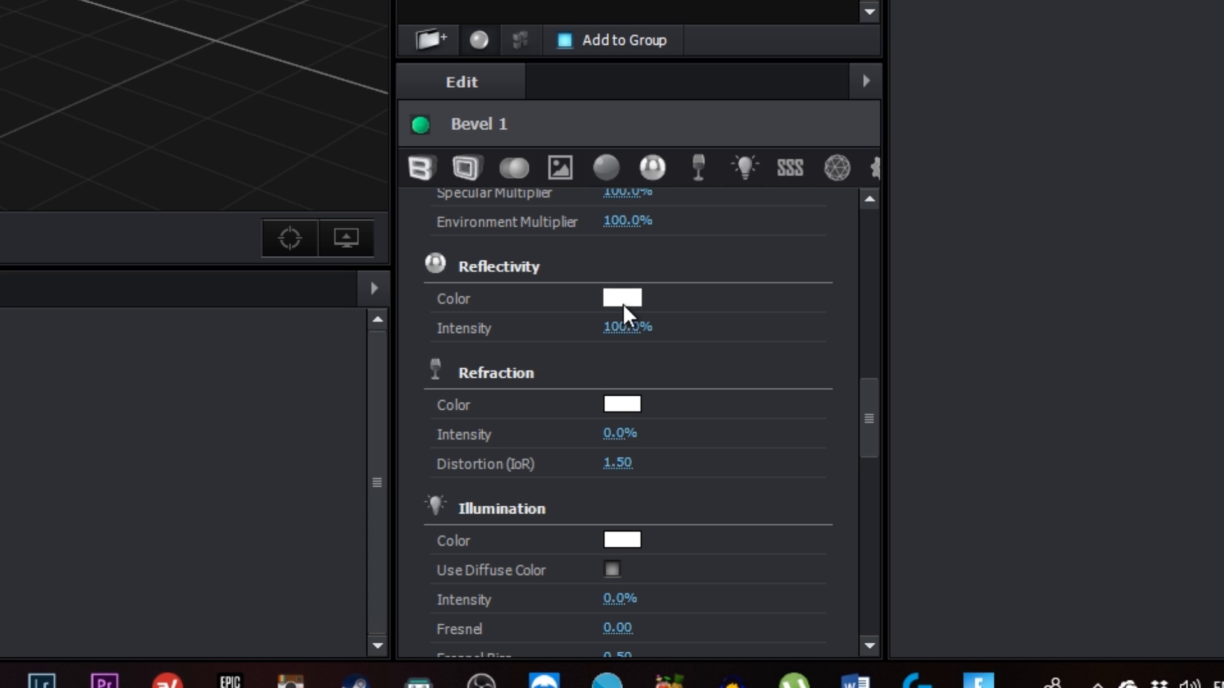
Copy the Bevel 1 diffuse color to its reflectivity color and inspect the text model.
{"action": "left_click", "coordinate": [623, 299]}
{"action": "key", "text": "Escape"}
{"action": "scroll", "coordinate": [663, 295], "scroll_direction": "up", "scroll_amount": 3}
{"action": "right_click", "coordinate": [637, 260]}
{"action": "left_click", "coordinate": [685, 310]}
{"action": "right_click", "coordinate": [634, 483]}
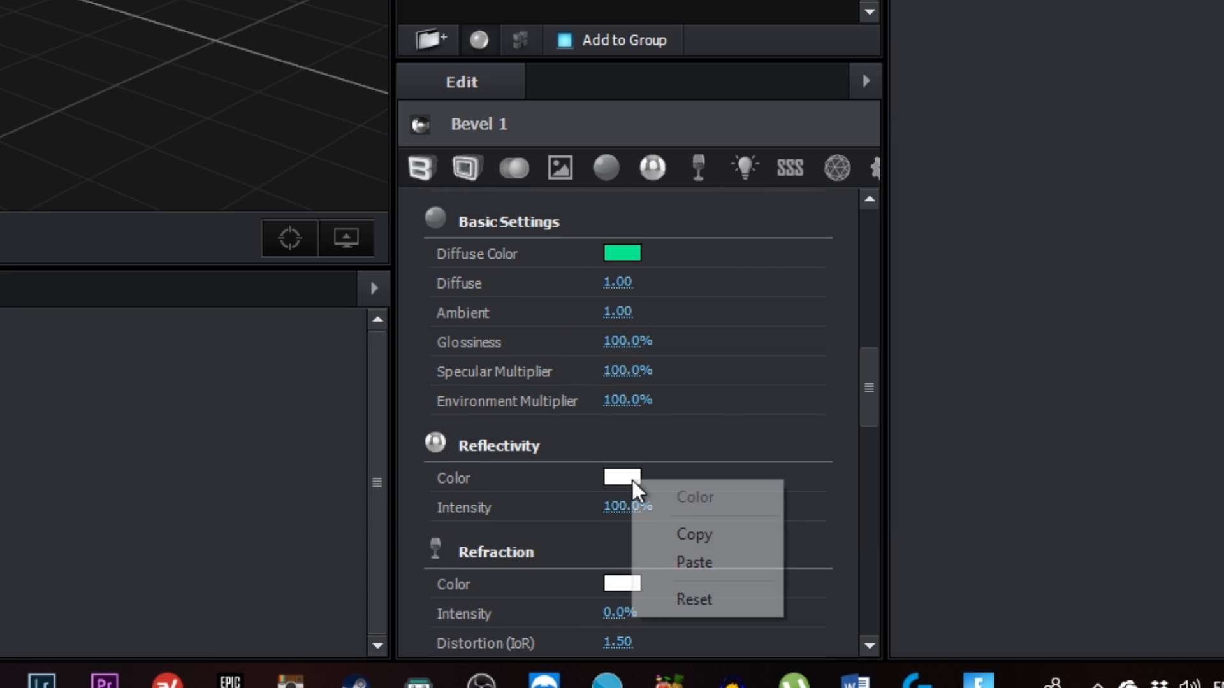
{"action": "left_click", "coordinate": [693, 561]}
{"action": "left_click_drag", "start_coordinate": [475, 312], "coordinate": [568, 396]}
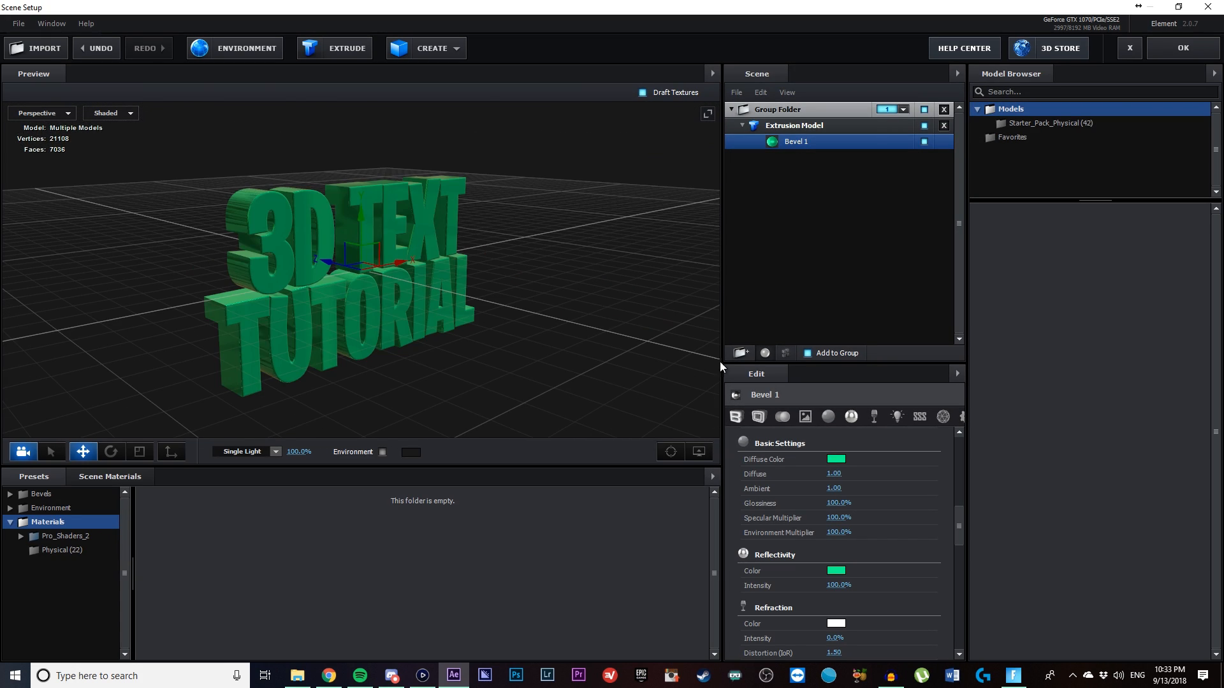
{"action": "left_click_drag", "start_coordinate": [394, 228], "coordinate": [411, 271]}
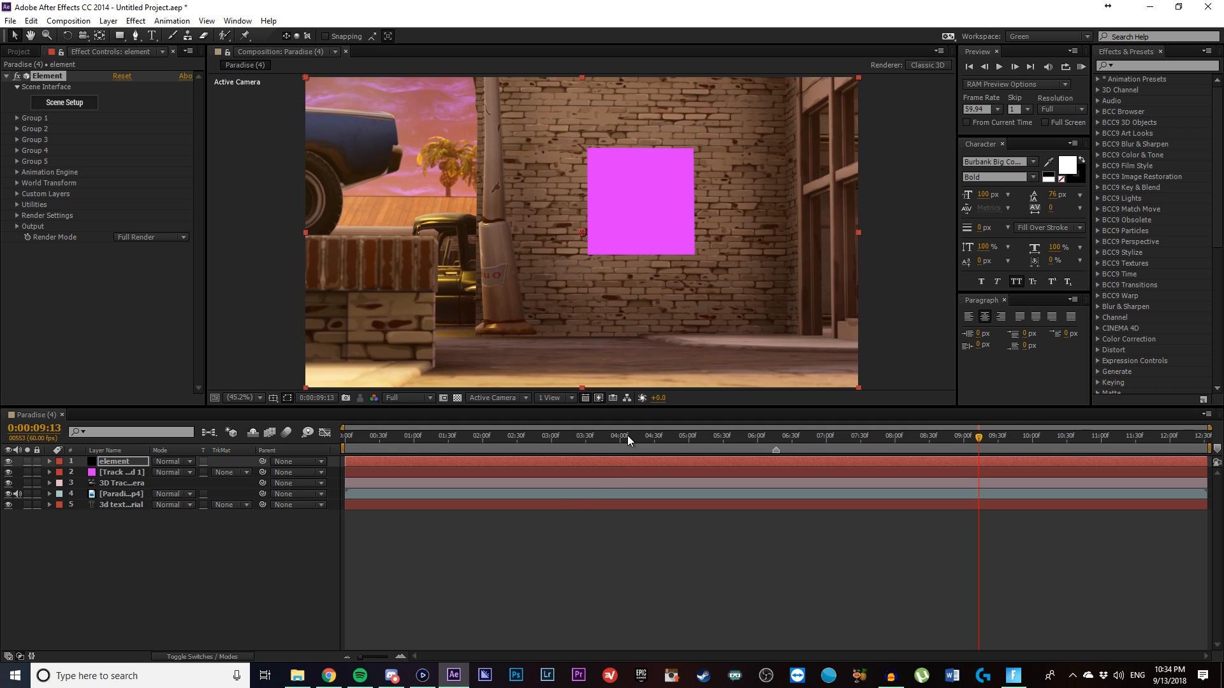
At 0:00:06:16, move Track Solid 1 closer to the camera and in front of the lamp post.
{"action": "left_click_drag", "start_coordinate": [627, 438], "coordinate": [181, 437]}
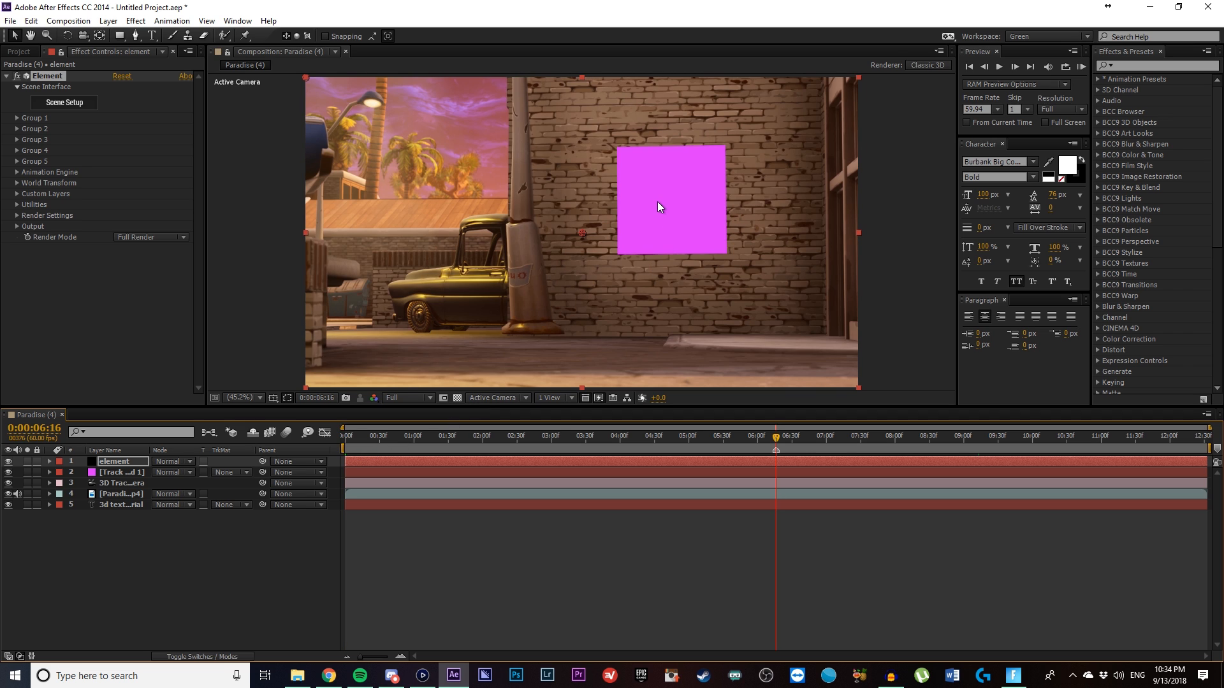
{"action": "left_click", "coordinate": [121, 473]}
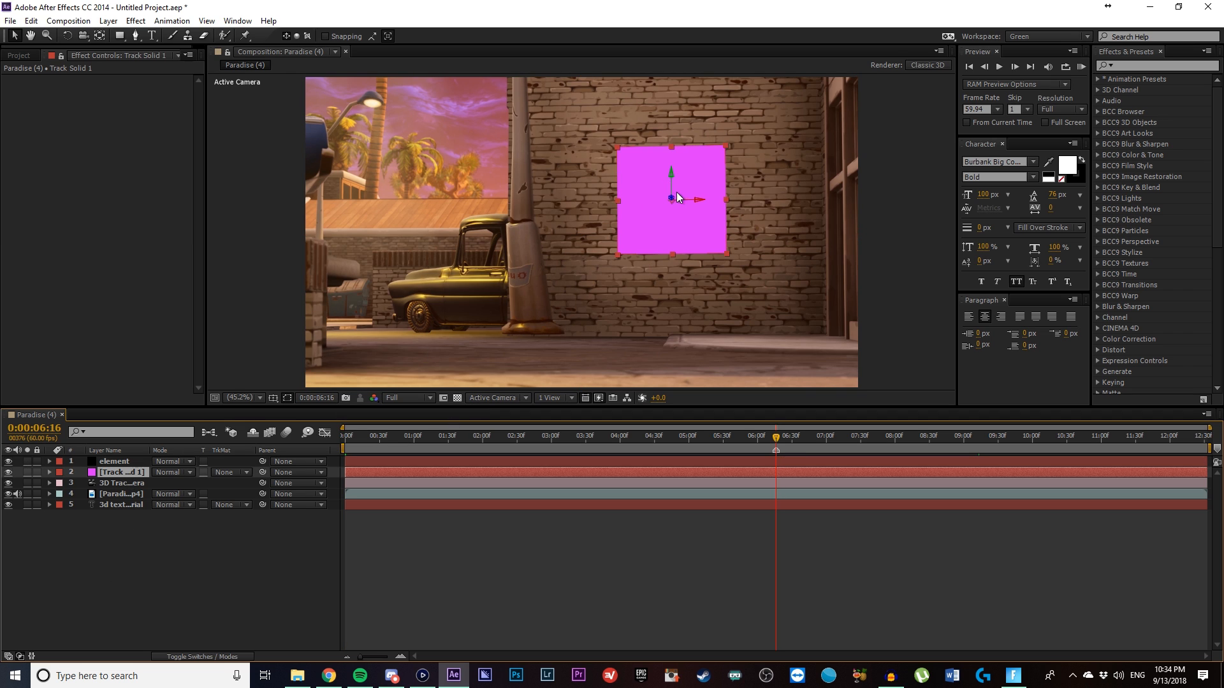
{"action": "left_click_drag", "start_coordinate": [525, 201], "coordinate": [821, 216]}
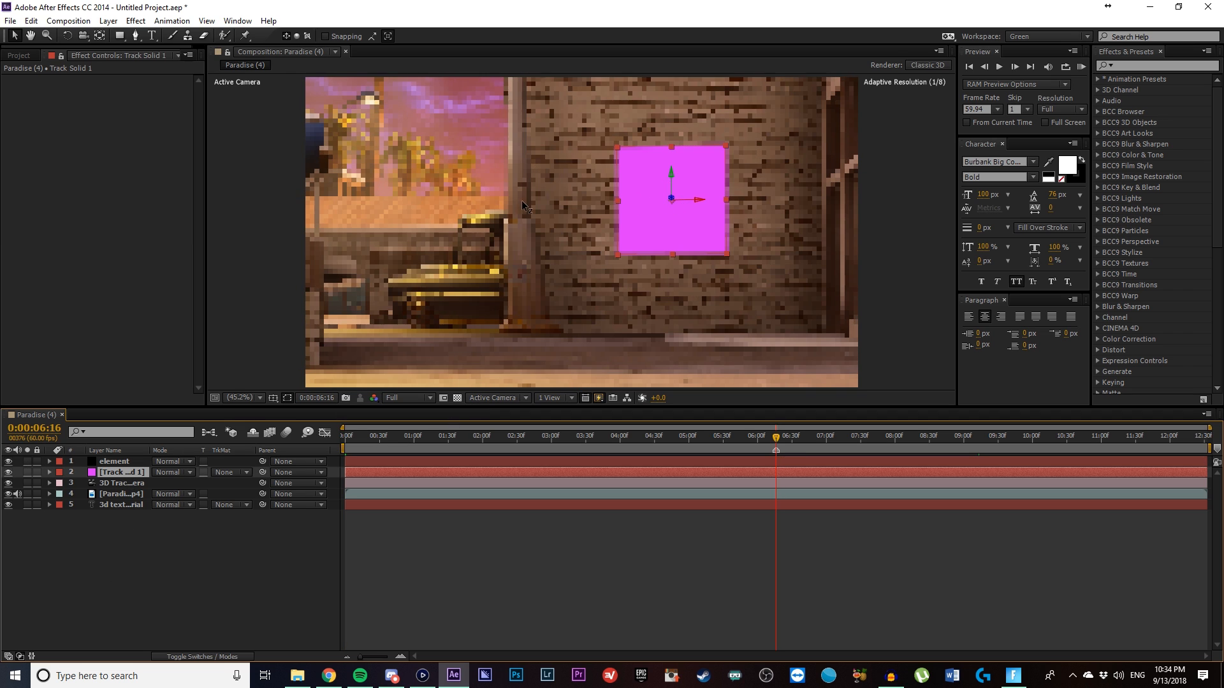
{"action": "left_click_drag", "start_coordinate": [387, 120], "coordinate": [560, 4]}
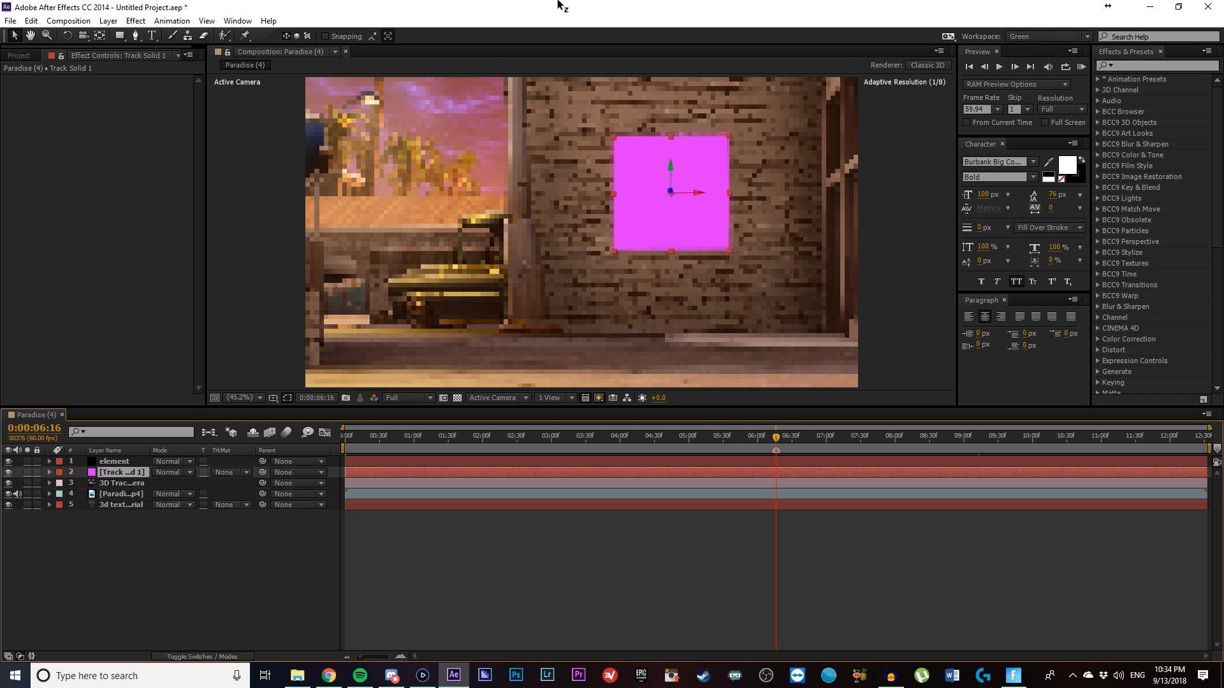
{"action": "left_click_drag", "start_coordinate": [673, 193], "coordinate": [517, 190]}
{"action": "left_click_drag", "start_coordinate": [591, 170], "coordinate": [548, 173]}
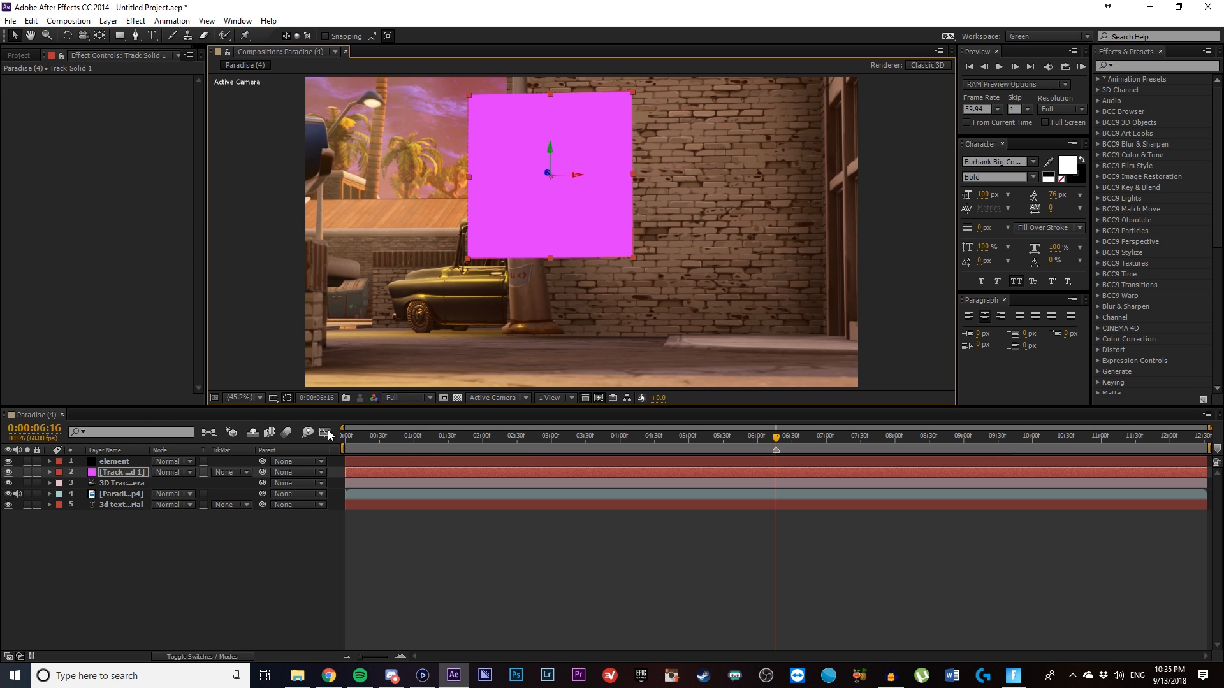
At 0:00:06:16, shift Track Solid 1 toward the brick wall and slightly lower, just above the lamp post's base.
{"action": "left_click_drag", "start_coordinate": [424, 444], "coordinate": [534, 446]}
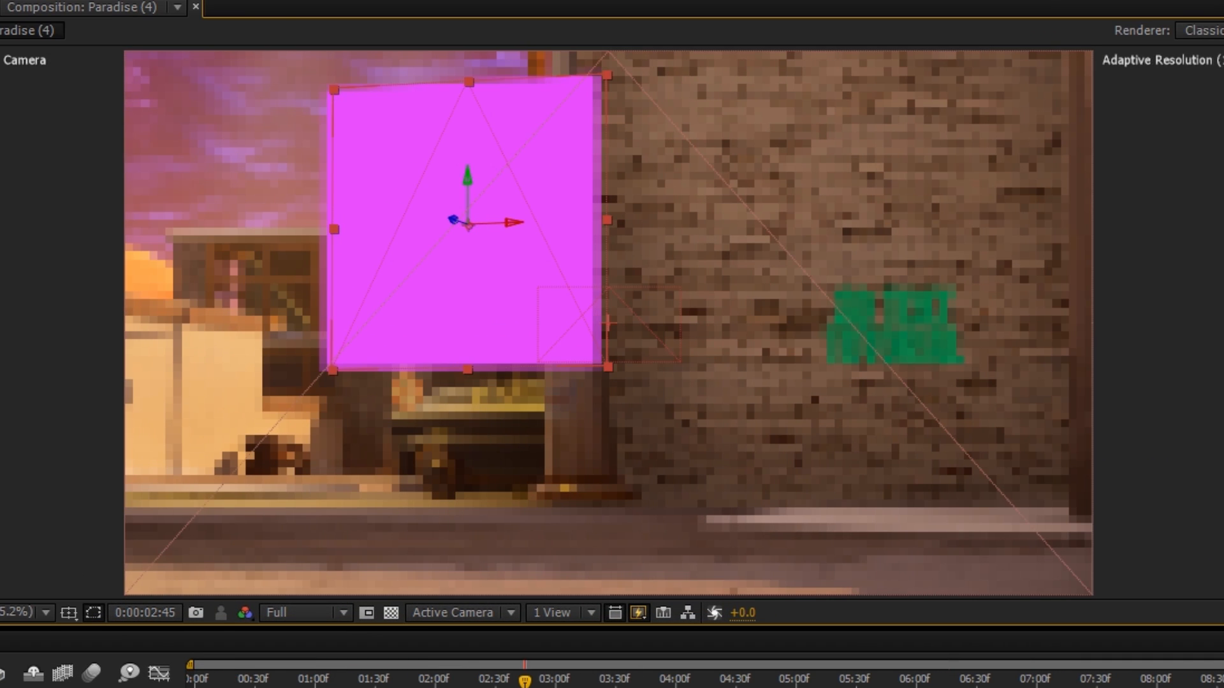
{"action": "left_click_drag", "start_coordinate": [524, 681], "coordinate": [948, 680]}
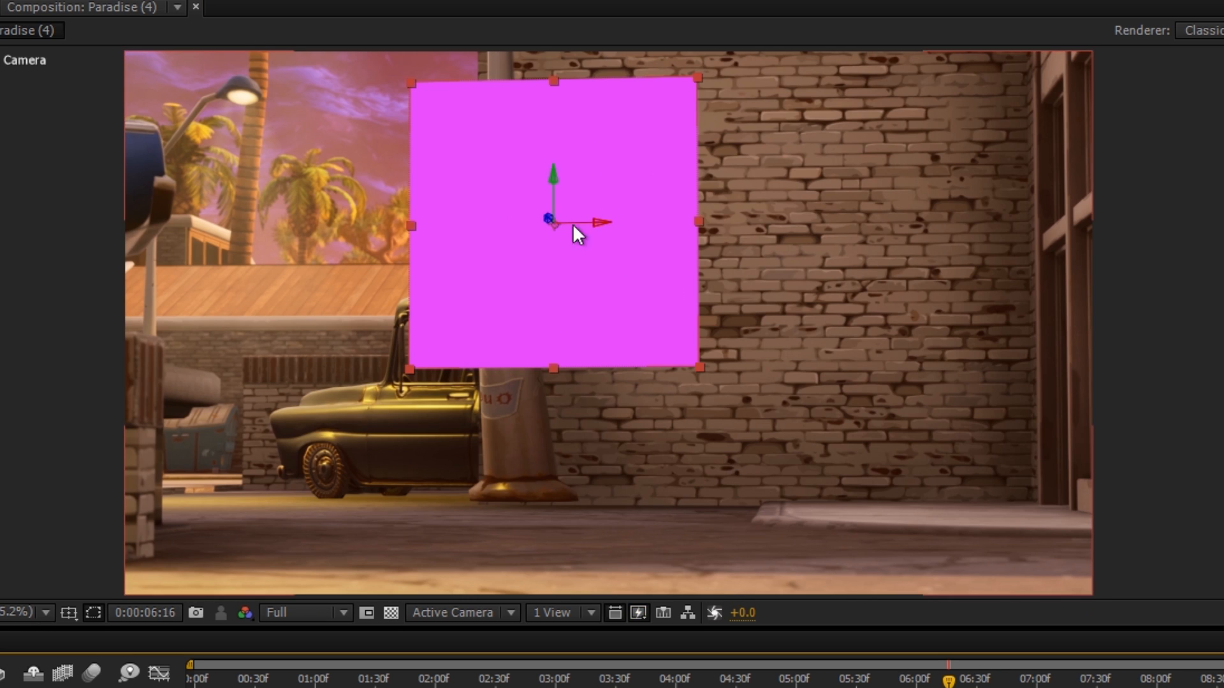
{"action": "left_click_drag", "start_coordinate": [595, 223], "coordinate": [674, 230]}
{"action": "left_click_drag", "start_coordinate": [601, 178], "coordinate": [627, 289]}
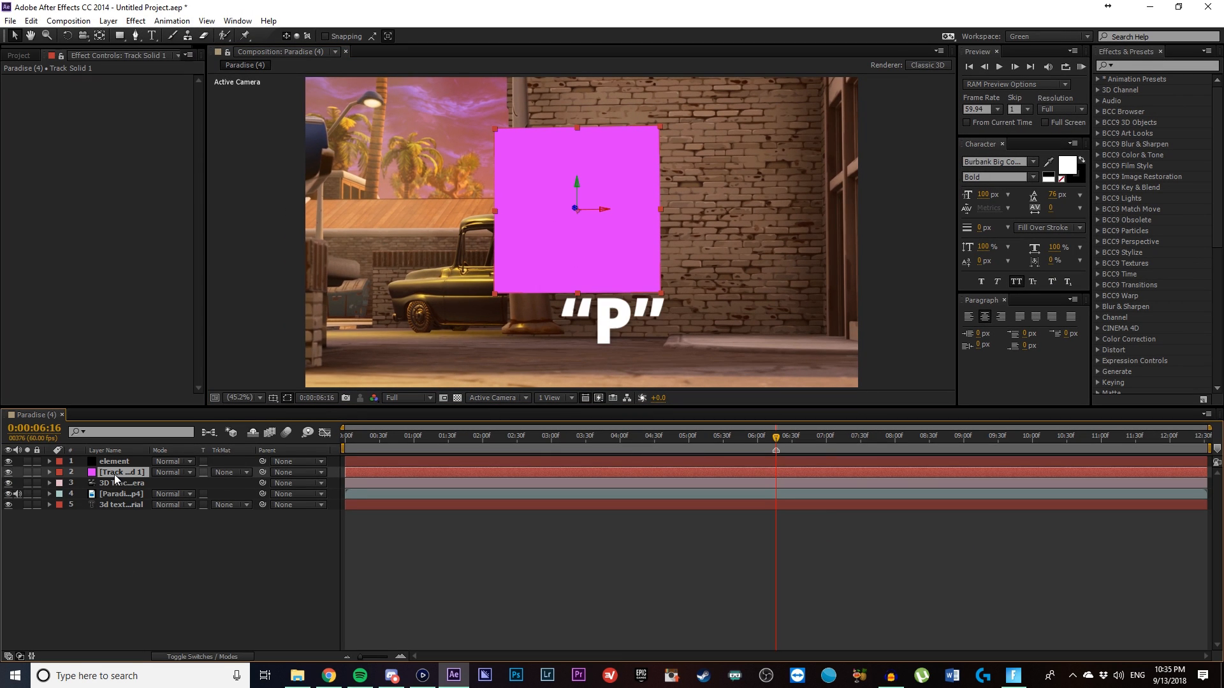
Show Track Solid 1's Position value and the element layer's Group 1 Particle Replicator settings.
{"action": "key", "text": "p"}
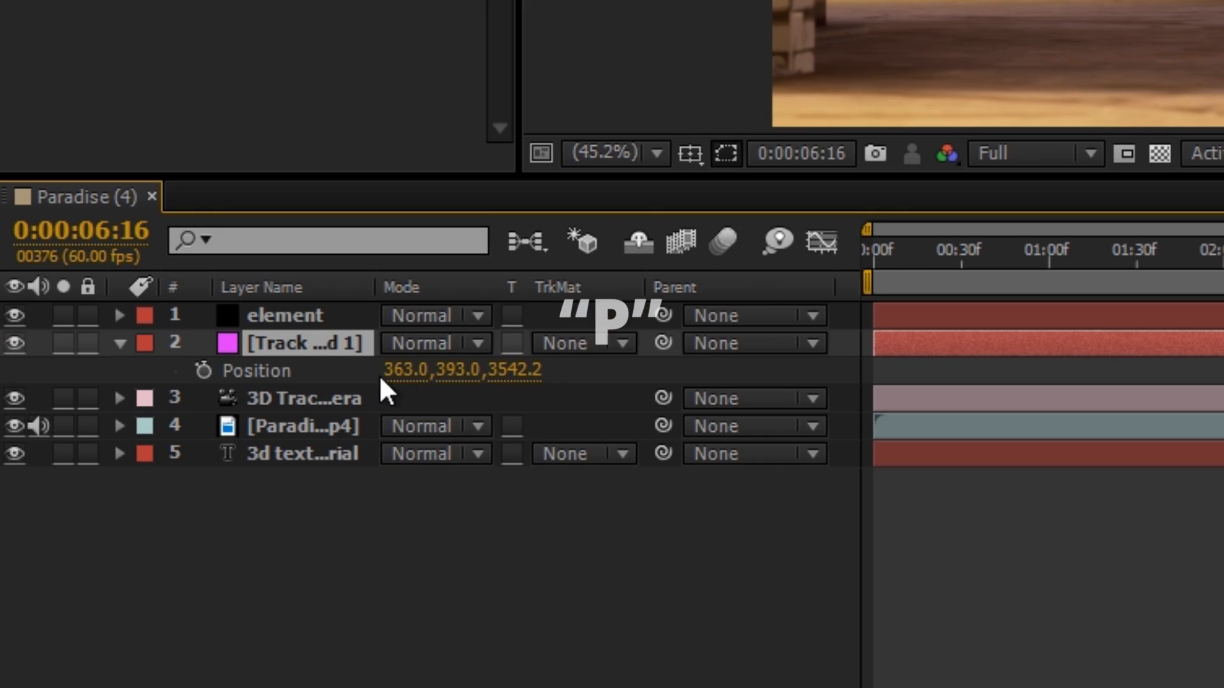
{"action": "left_click", "coordinate": [268, 316]}
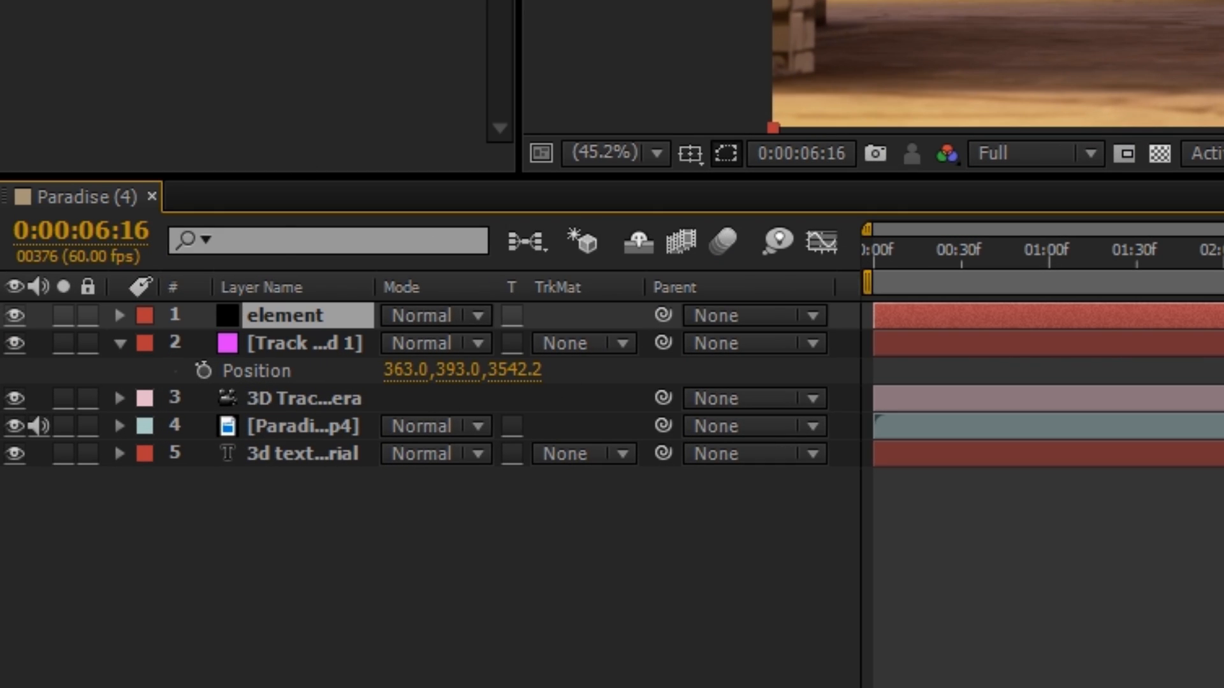
{"action": "left_click", "coordinate": [37, 155]}
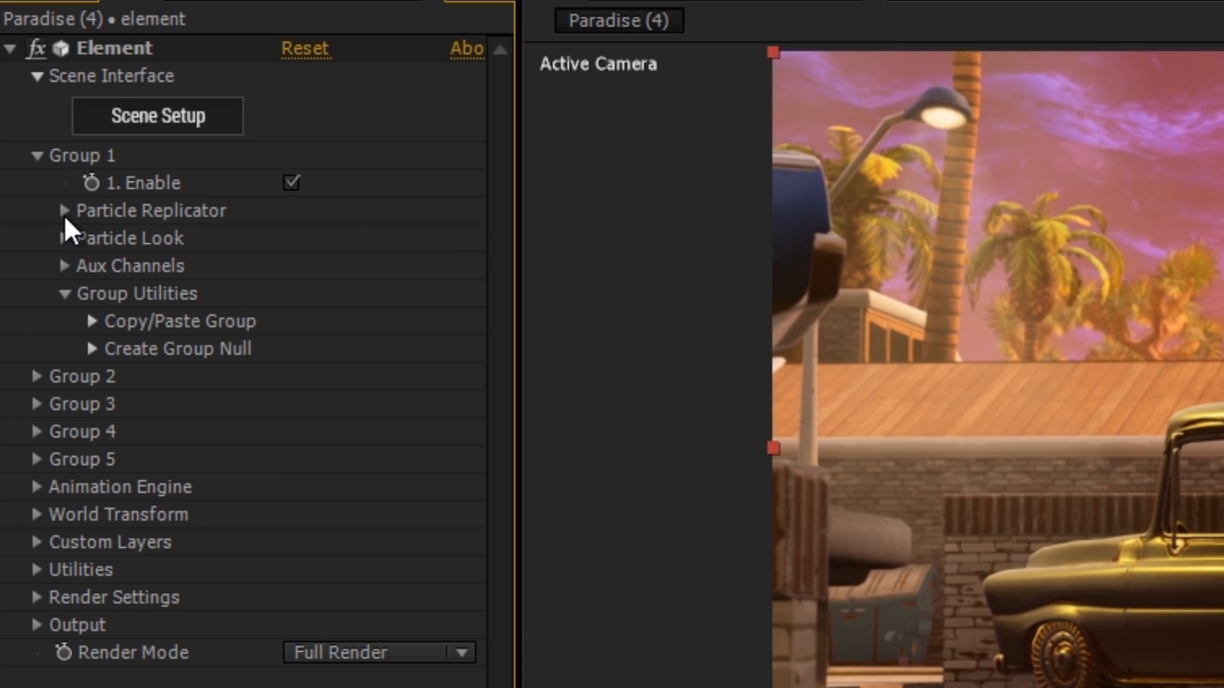
{"action": "left_click", "coordinate": [64, 210]}
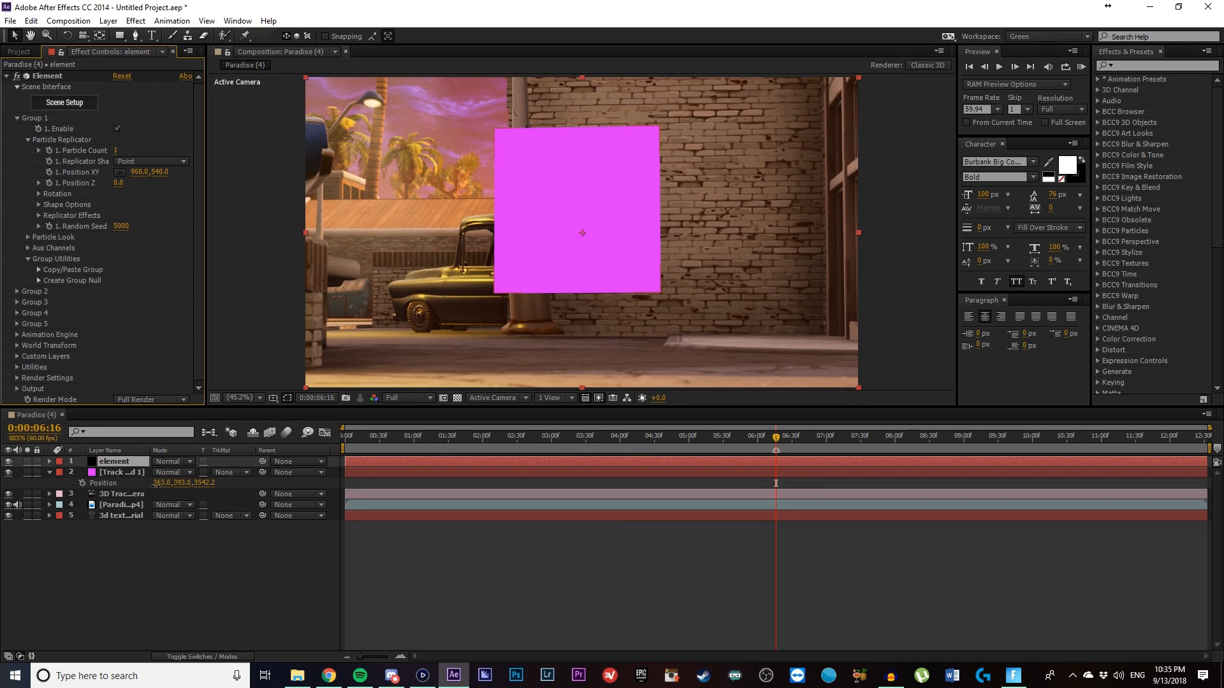
Copy Track Solid 1's position into Group 1 of Element: Position XY 363.0, 393.0 and Position Z 3542.2.
{"action": "left_click", "coordinate": [155, 486]}
{"action": "left_click", "coordinate": [141, 172]}
{"action": "left_click", "coordinate": [181, 485]}
{"action": "key", "text": "ctrl+c"}
{"action": "left_click", "coordinate": [165, 173]}
{"action": "key", "text": "ctrl+v"}
{"action": "left_click", "coordinate": [210, 483]}
{"action": "key", "text": "ctrl+c"}
{"action": "left_click", "coordinate": [118, 183]}
{"action": "key", "text": "ctrl+v"}
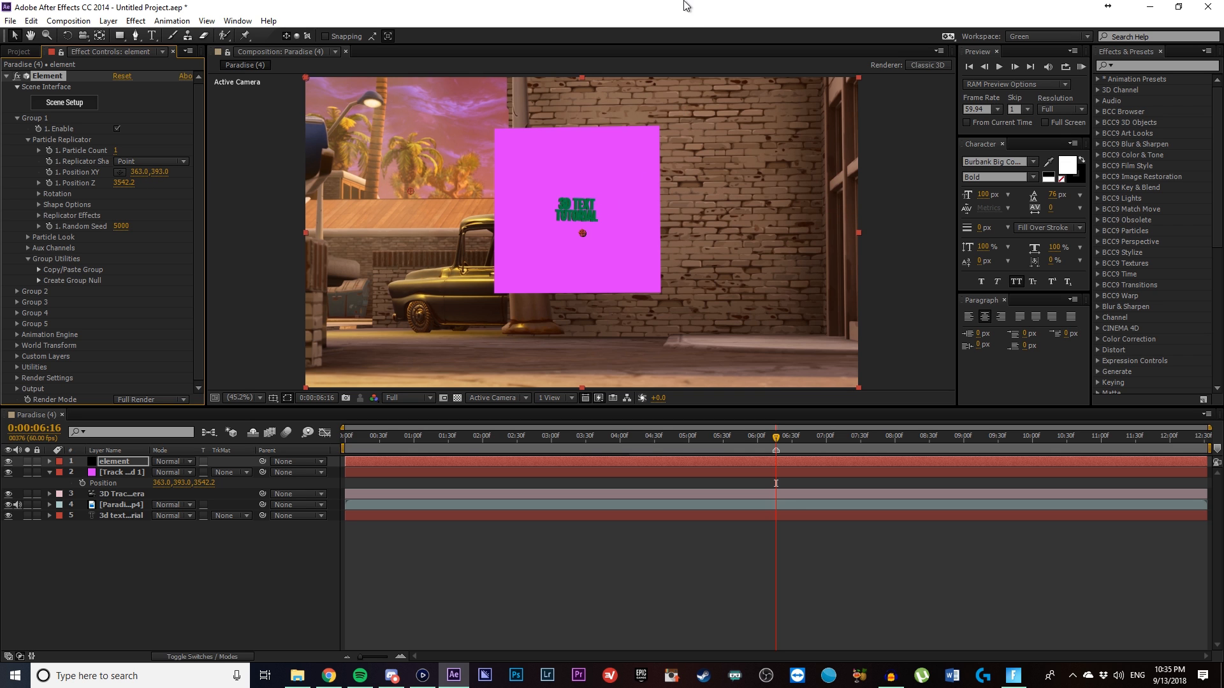
Delete Track Solid 1, set the text's Group 1 Particle Size to 45, and check the text along the timeline.
{"action": "left_click", "coordinate": [118, 472]}
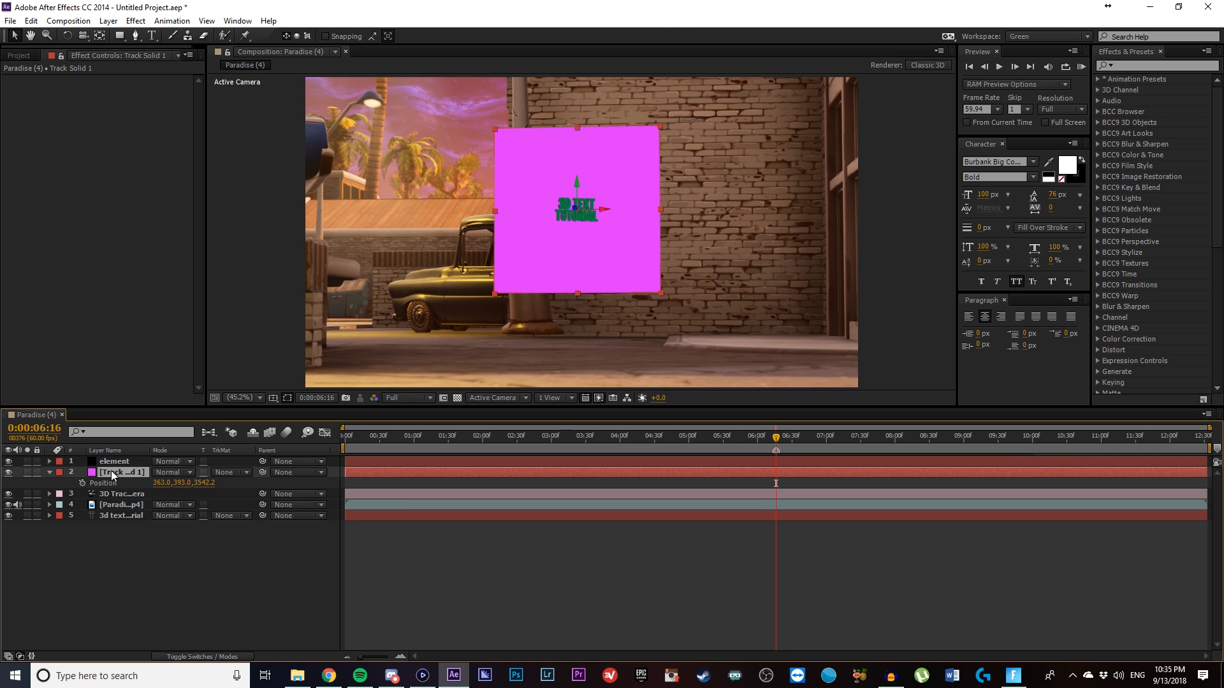
{"action": "key", "text": "Delete"}
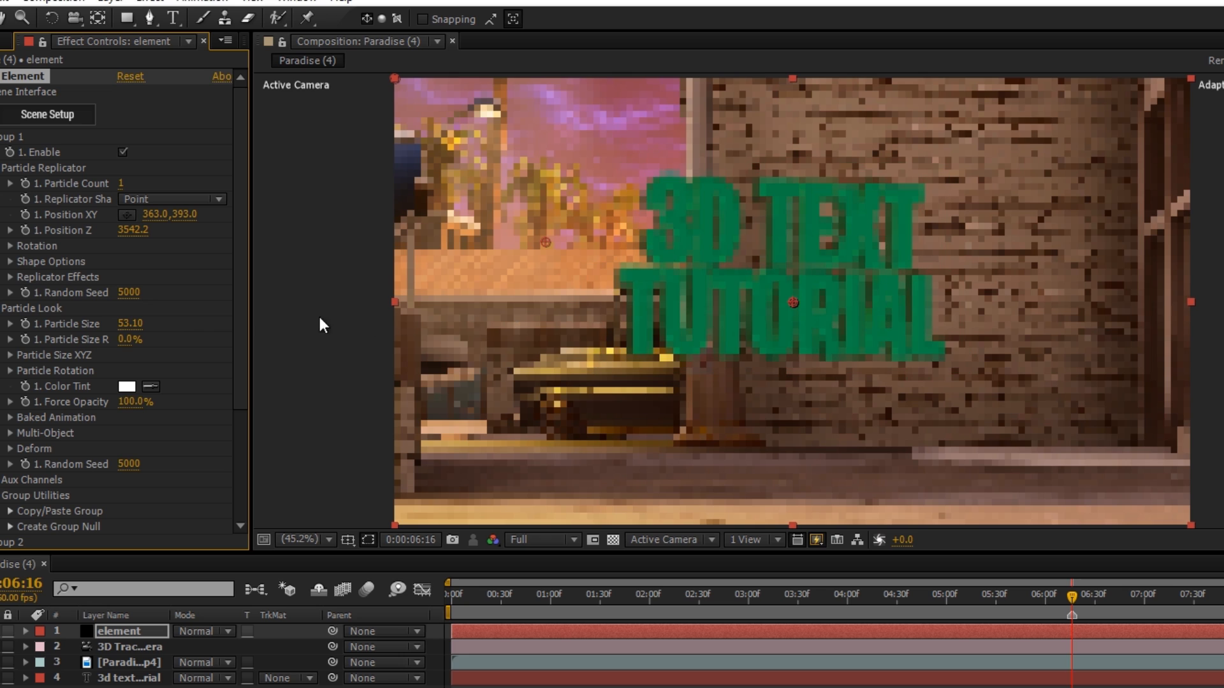
{"action": "left_click", "coordinate": [131, 324]}
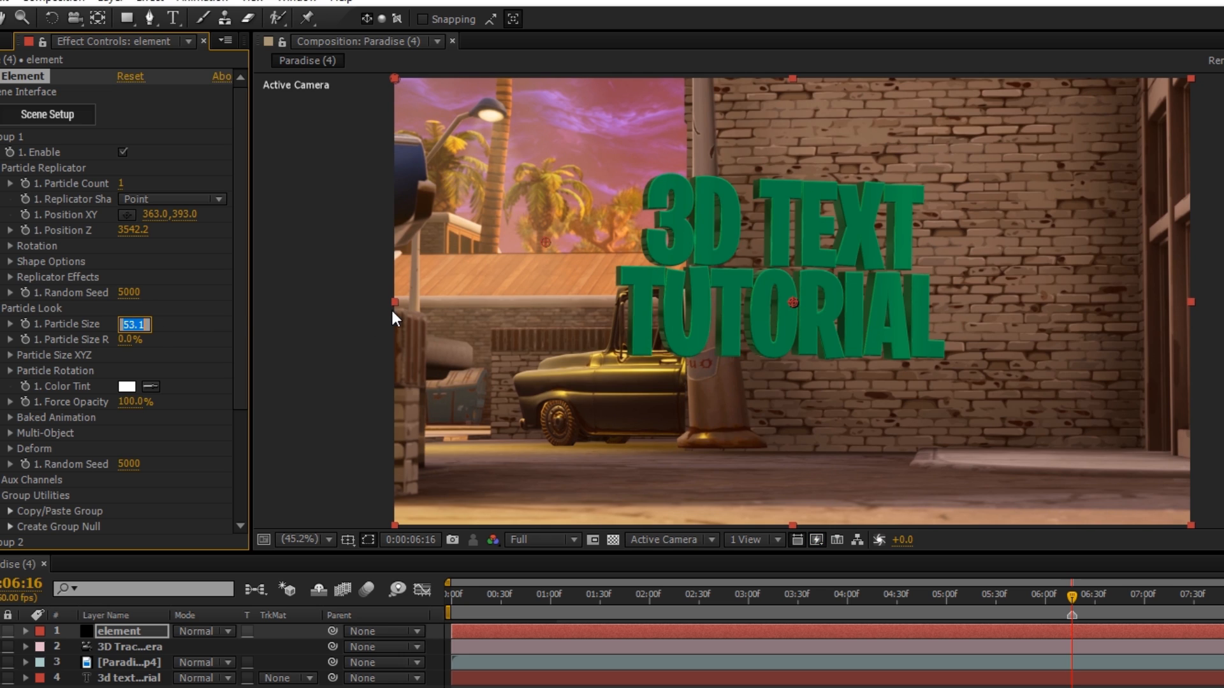
{"action": "type", "text": "45"}
{"action": "key", "text": "Return"}
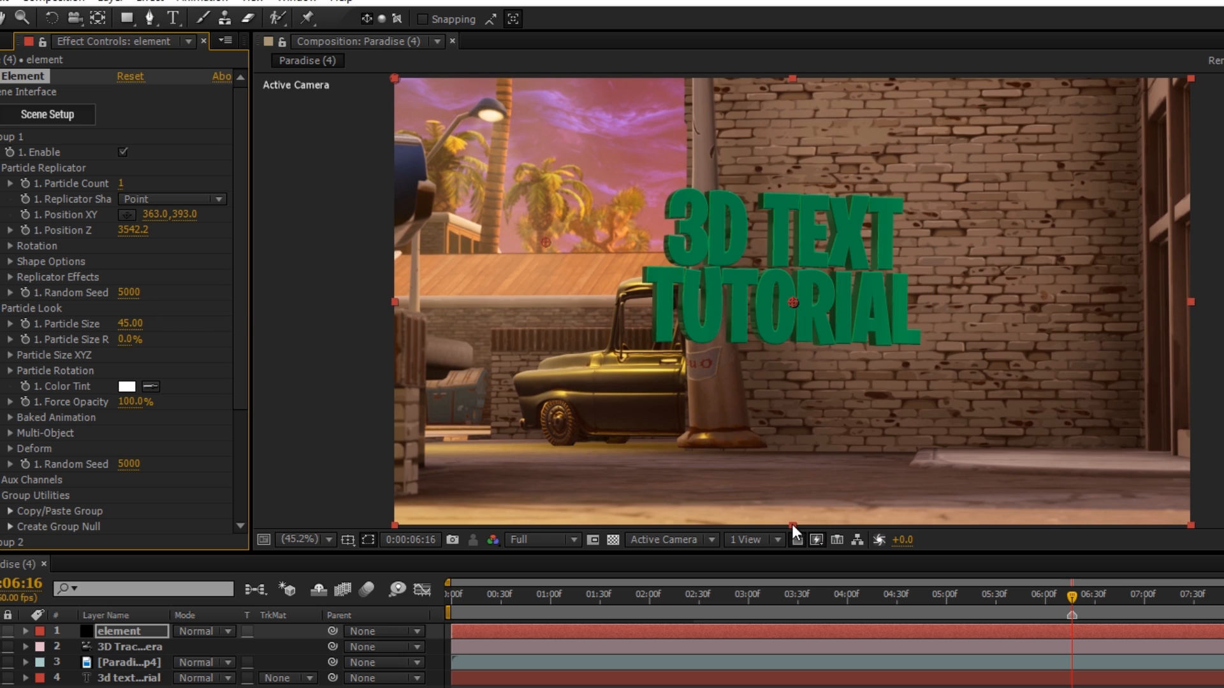
{"action": "left_click", "coordinate": [977, 594]}
{"action": "left_click_drag", "start_coordinate": [713, 604], "coordinate": [1071, 599]}
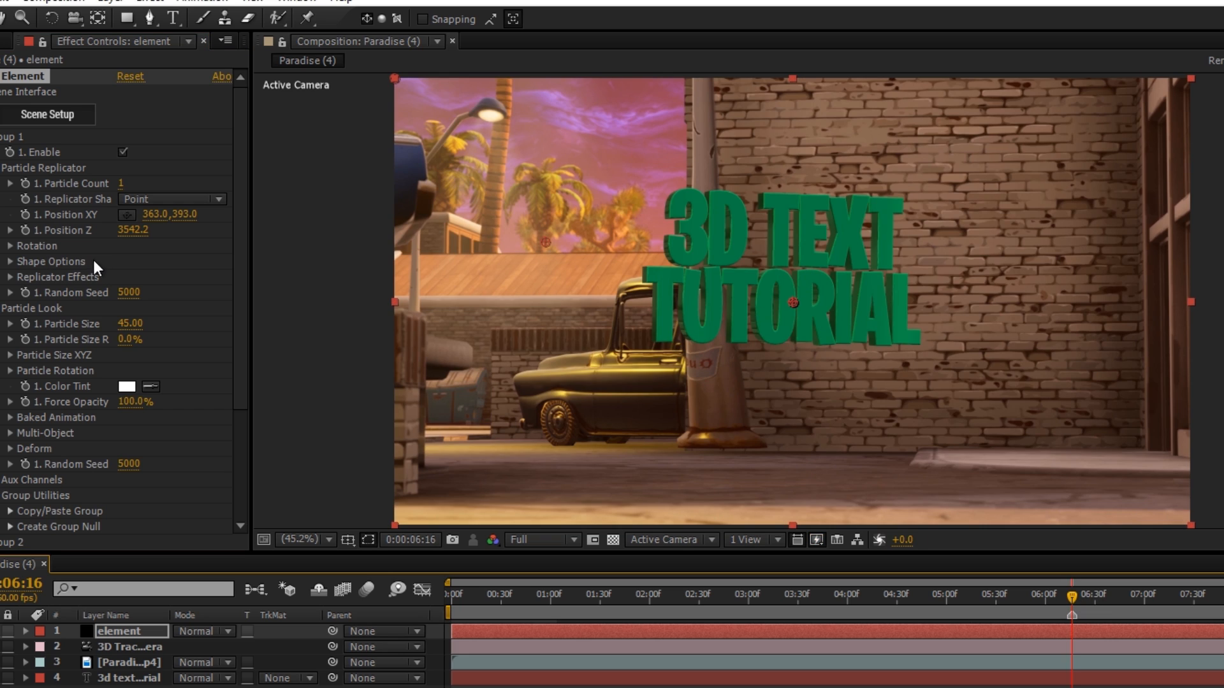
Set the text's Particle Replicator X Rotation to -3°.
{"action": "left_click", "coordinate": [9, 246]}
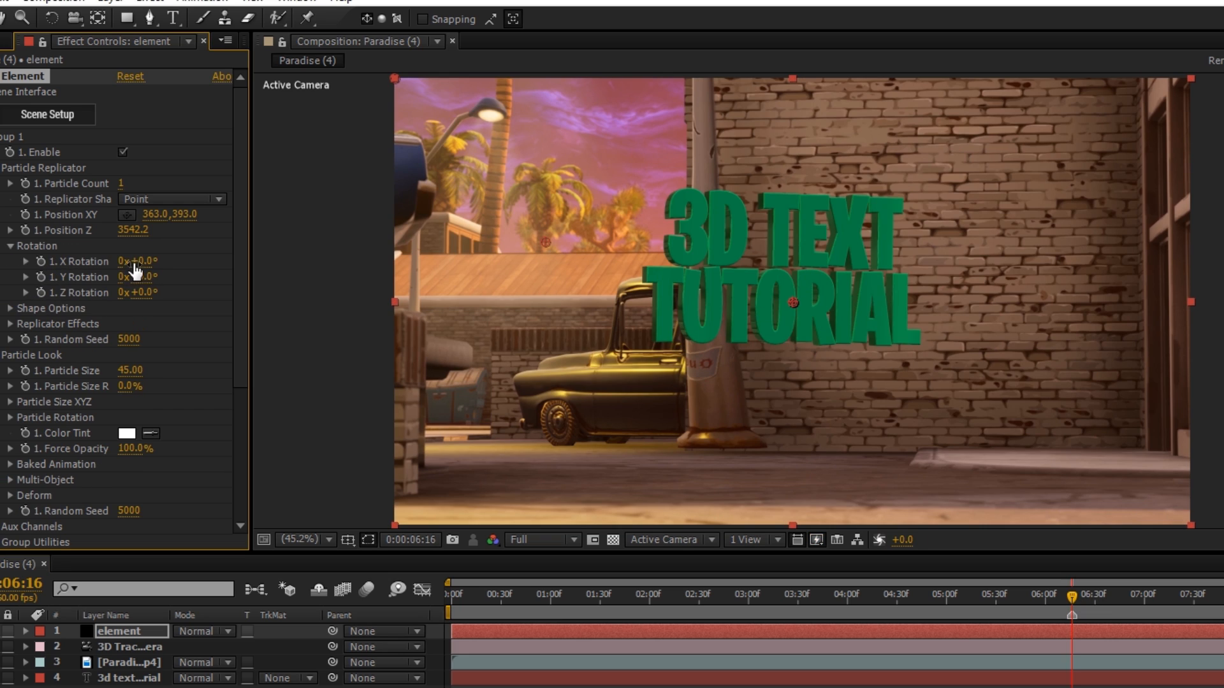
{"action": "left_click", "coordinate": [135, 262]}
{"action": "type", "text": "-10"}
{"action": "key", "text": "Return"}
{"action": "type", "text": "-3"}
{"action": "key", "text": "Return"}
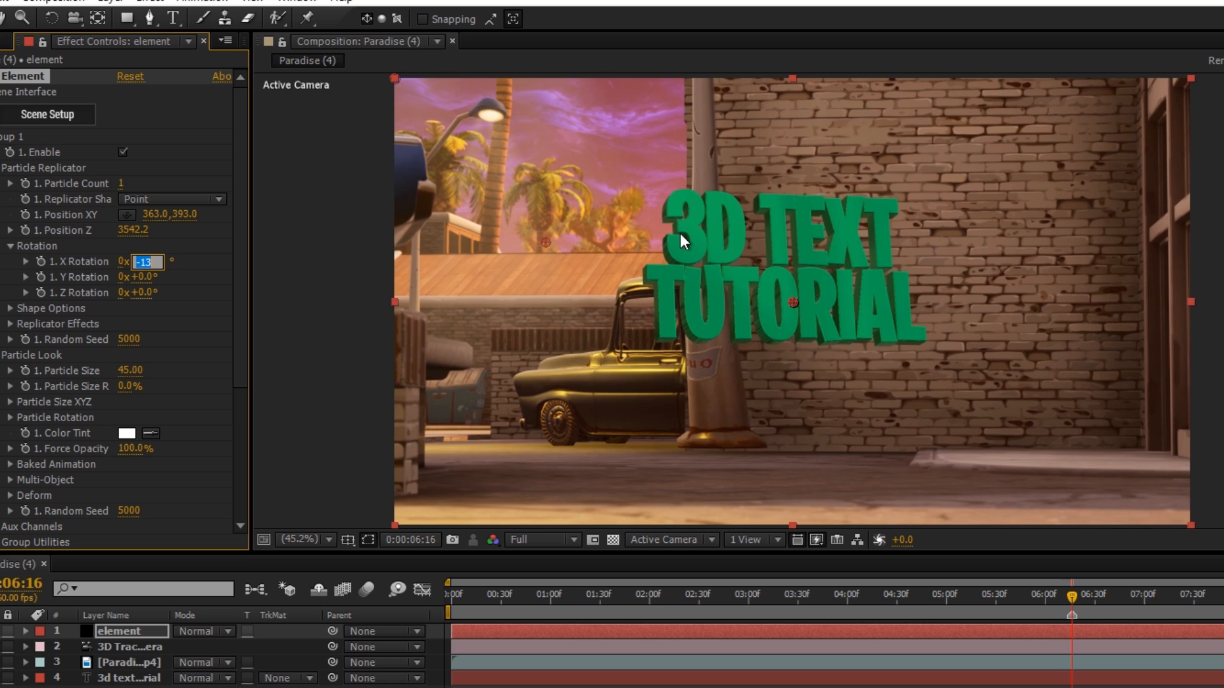
{"action": "type", "text": "-2"}
{"action": "key", "text": "Return"}
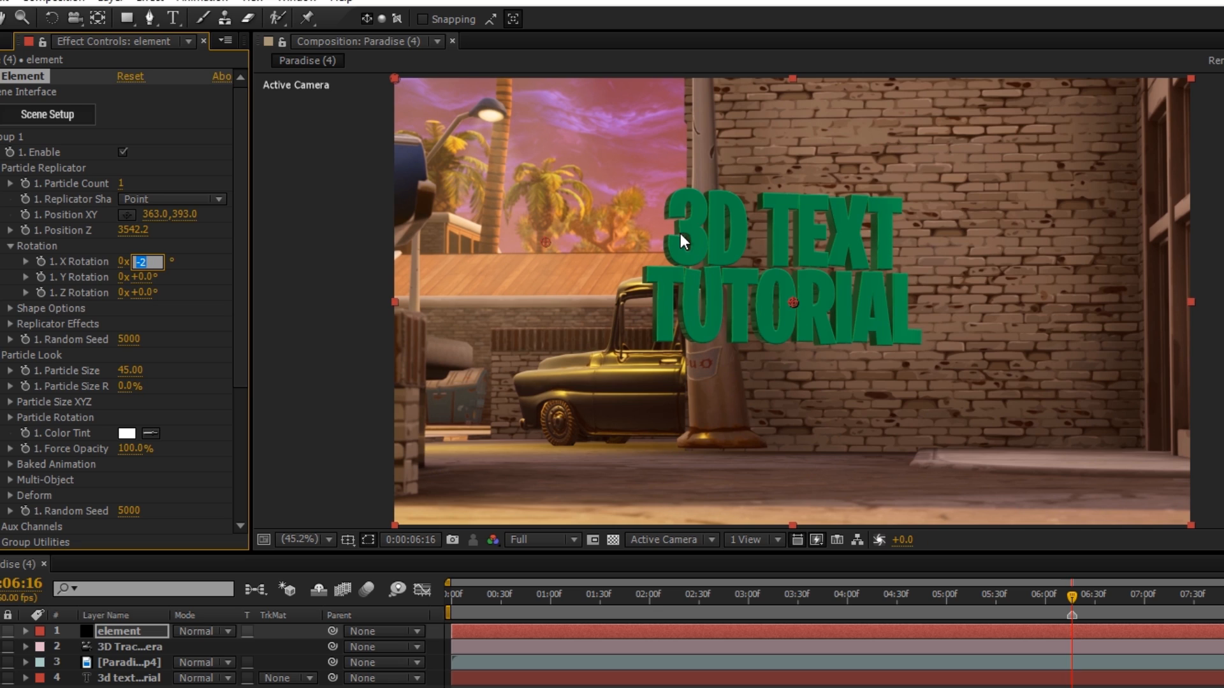
{"action": "type", "text": "-3"}
{"action": "key", "text": "Return"}
Set the text's Particle Replicator Y Rotation to 20° and Z Rotation to -1°.
{"action": "left_click", "coordinate": [140, 276]}
{"action": "type", "text": "2"}
{"action": "key", "text": "Return"}
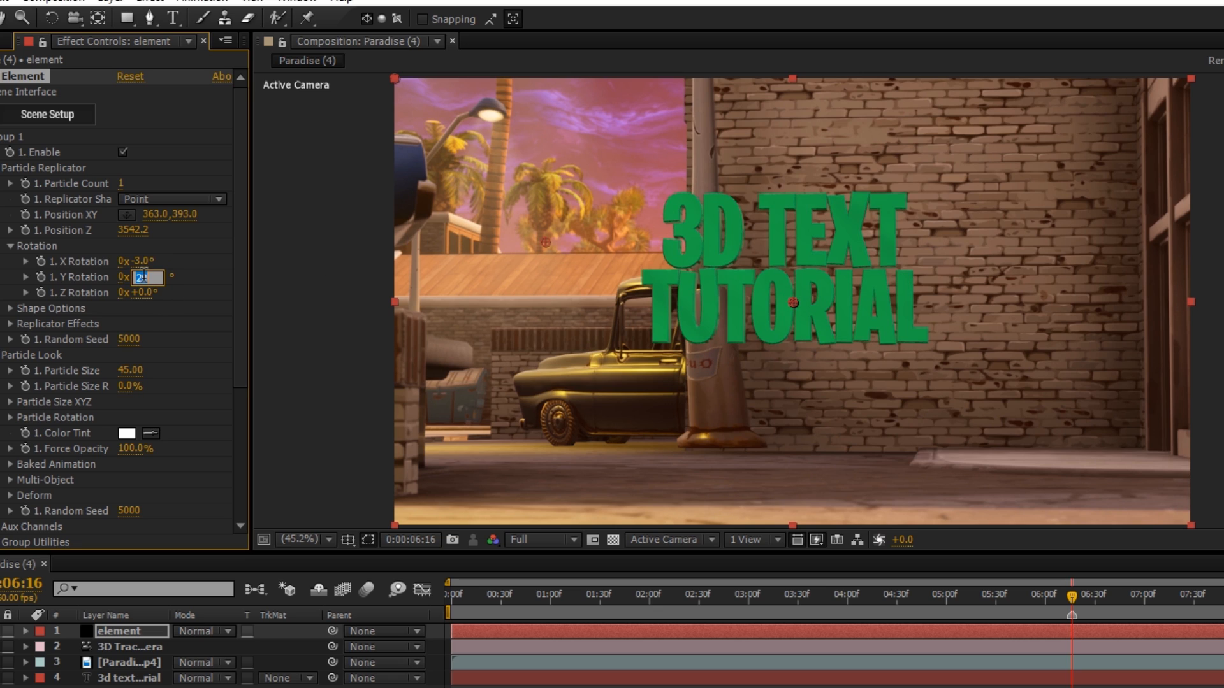
{"action": "type", "text": "25"}
{"action": "key", "text": "Return"}
{"action": "left_click", "coordinate": [146, 294]}
{"action": "key", "text": "Up"}
{"action": "key", "text": "Down"}
{"action": "key", "text": "Down"}
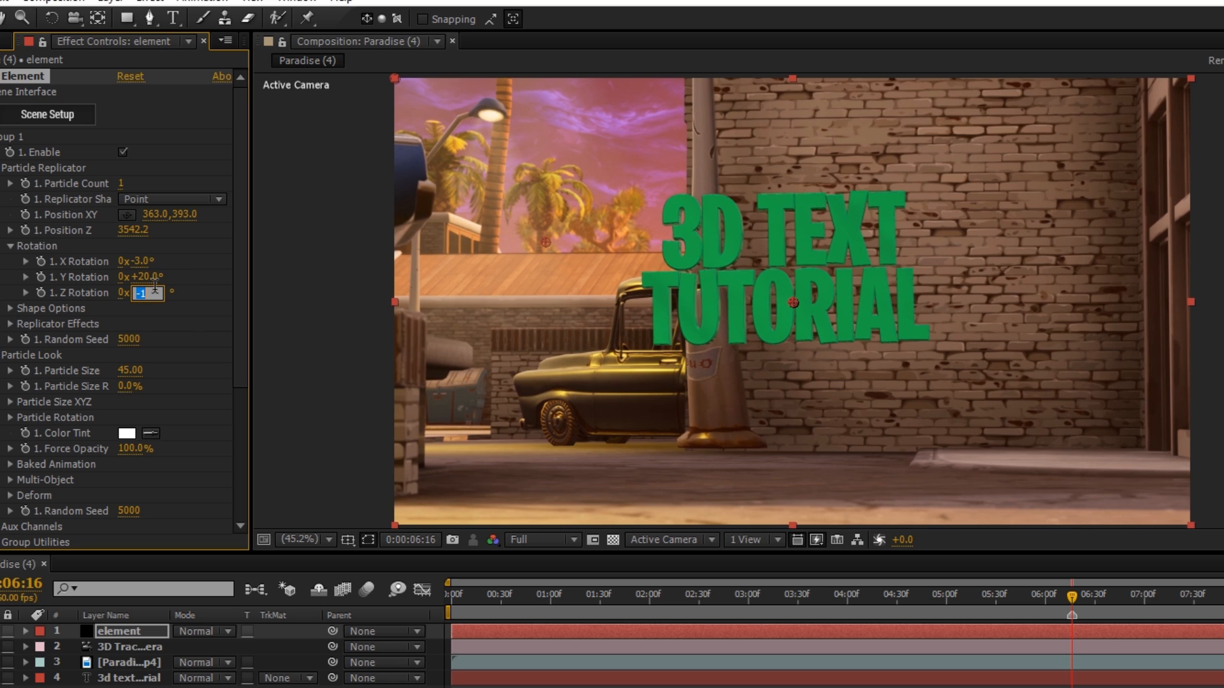
Increase Group 1's Particle Size to 50 and check the text placement across the timeline.
{"action": "left_click", "coordinate": [134, 371]}
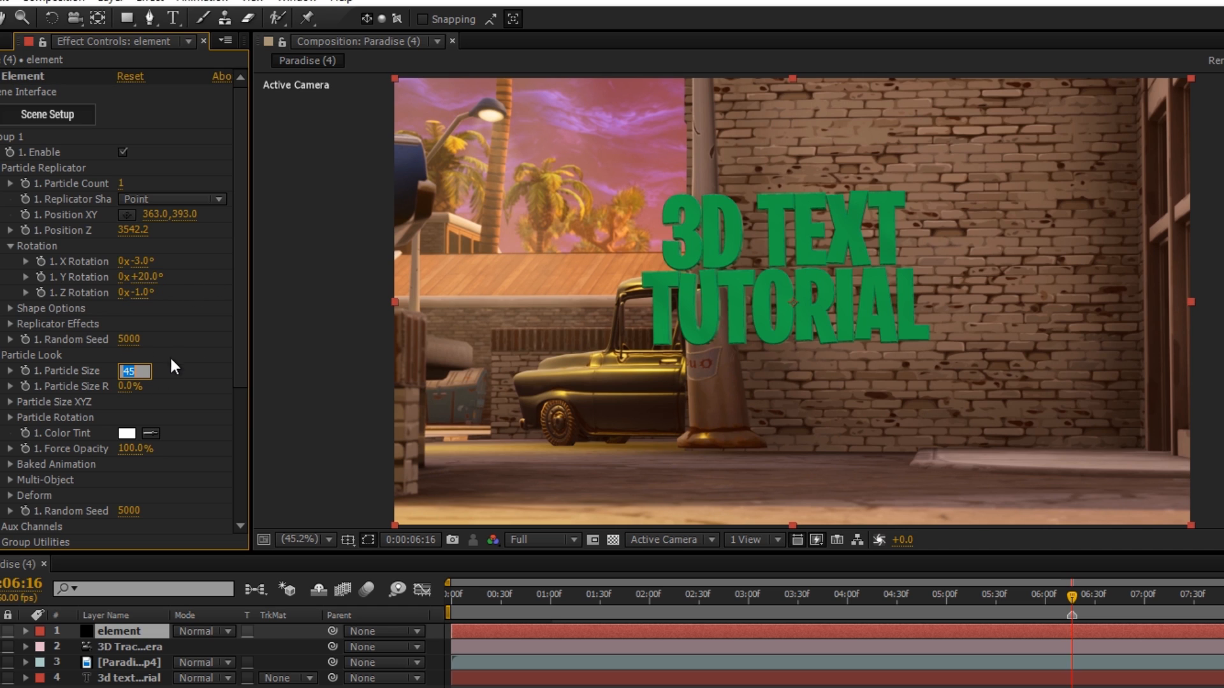
{"action": "type", "text": "50"}
{"action": "key", "text": "Return"}
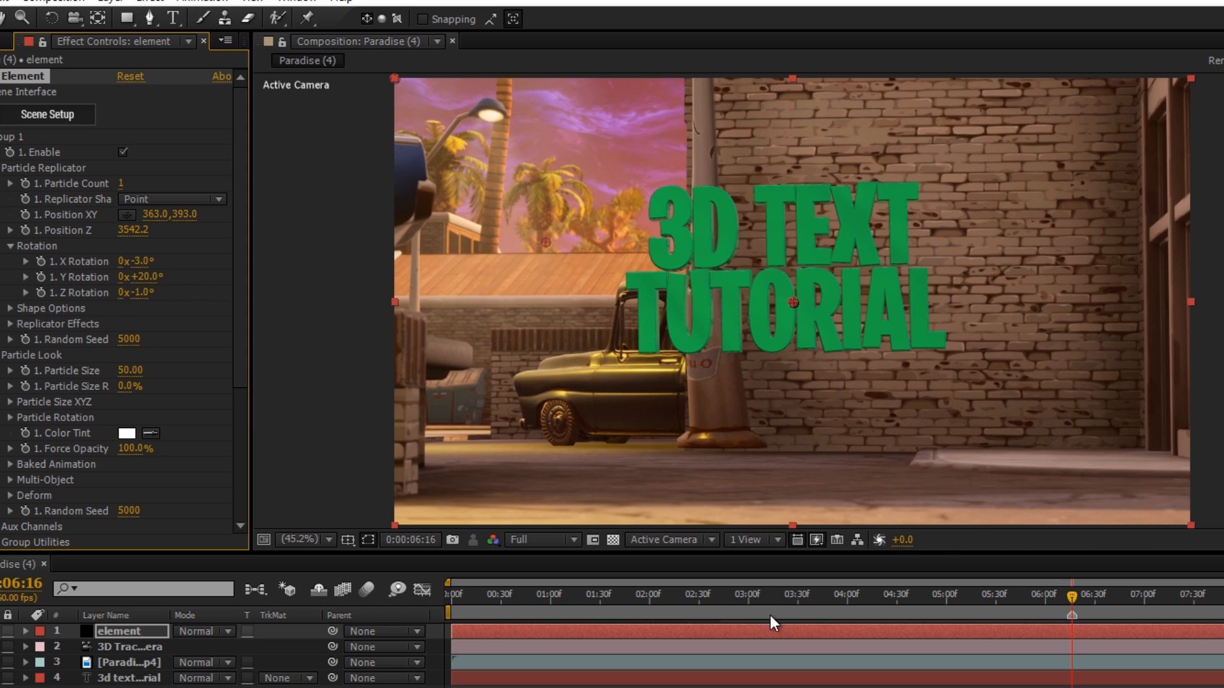
{"action": "left_click_drag", "start_coordinate": [768, 585], "coordinate": [496, 629]}
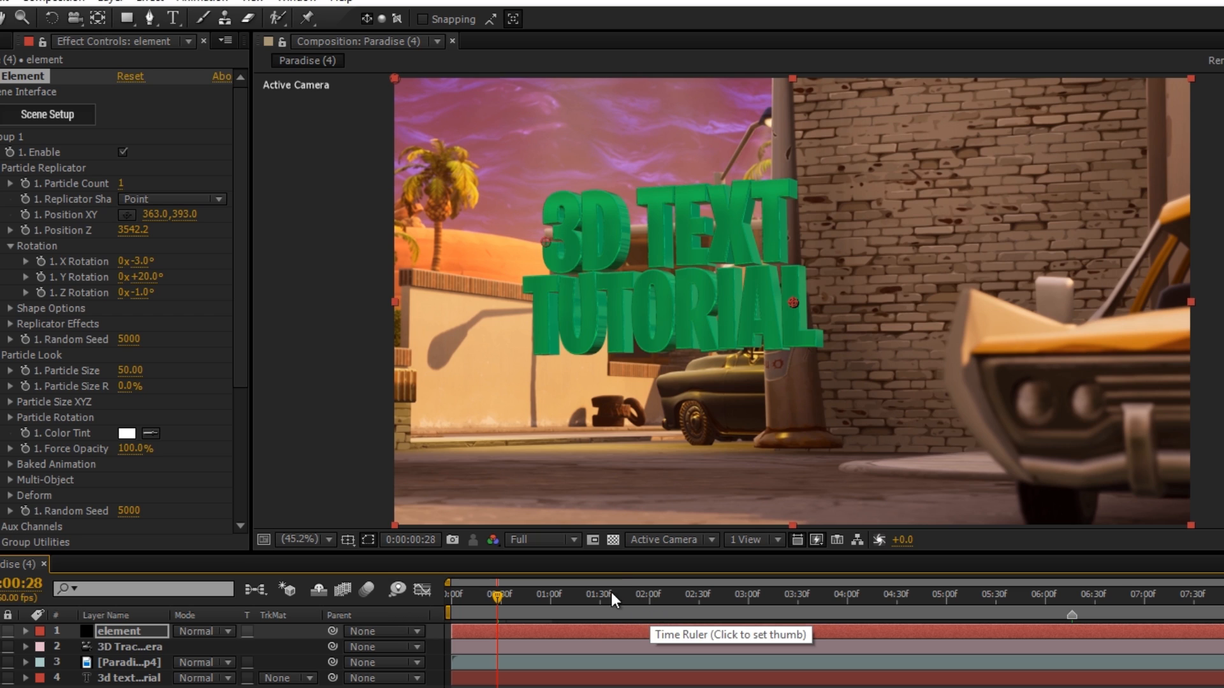
{"action": "left_click_drag", "start_coordinate": [619, 594], "coordinate": [705, 596]}
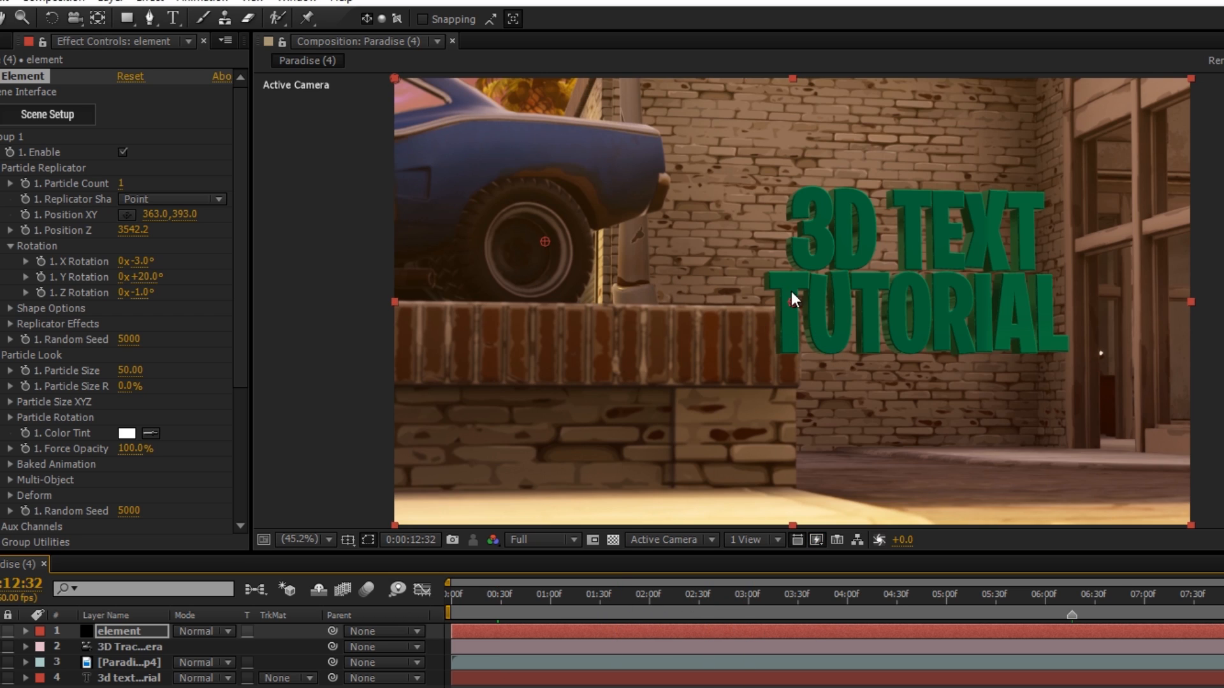
Move the text toward the brick wall with a Position XY of 571.0, 393.0, and check it around 0:00:06:16.
{"action": "left_click_drag", "start_coordinate": [158, 217], "coordinate": [332, 219]}
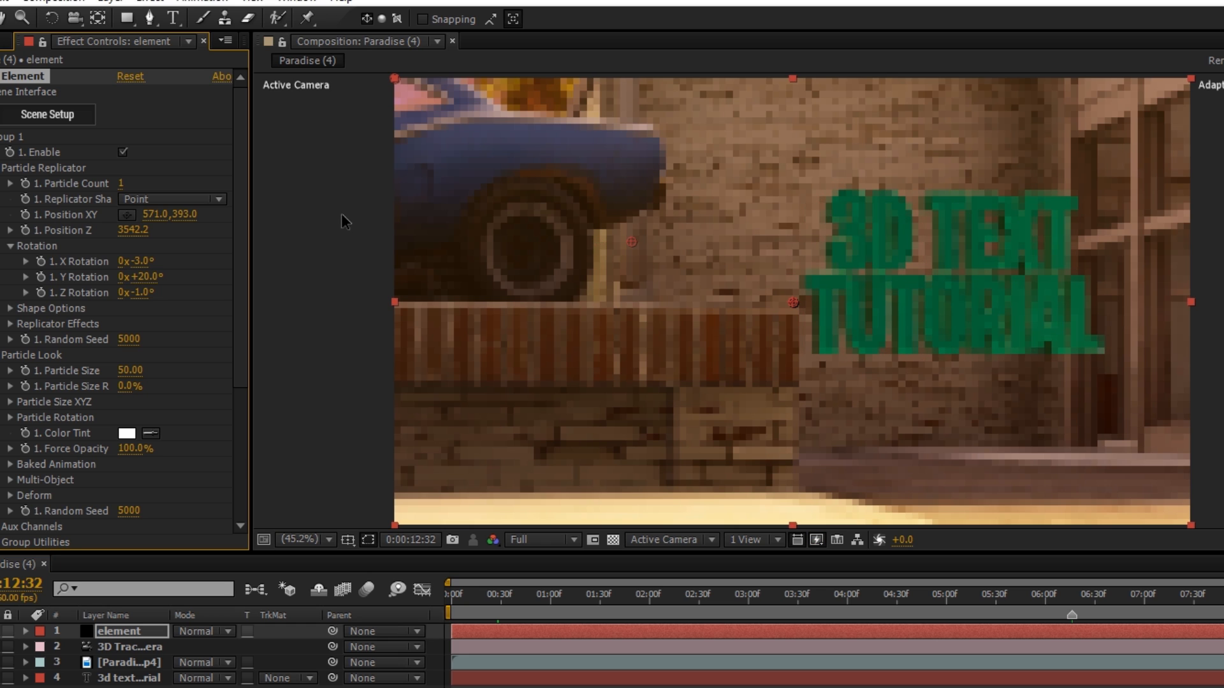
{"action": "left_click", "coordinate": [1070, 595]}
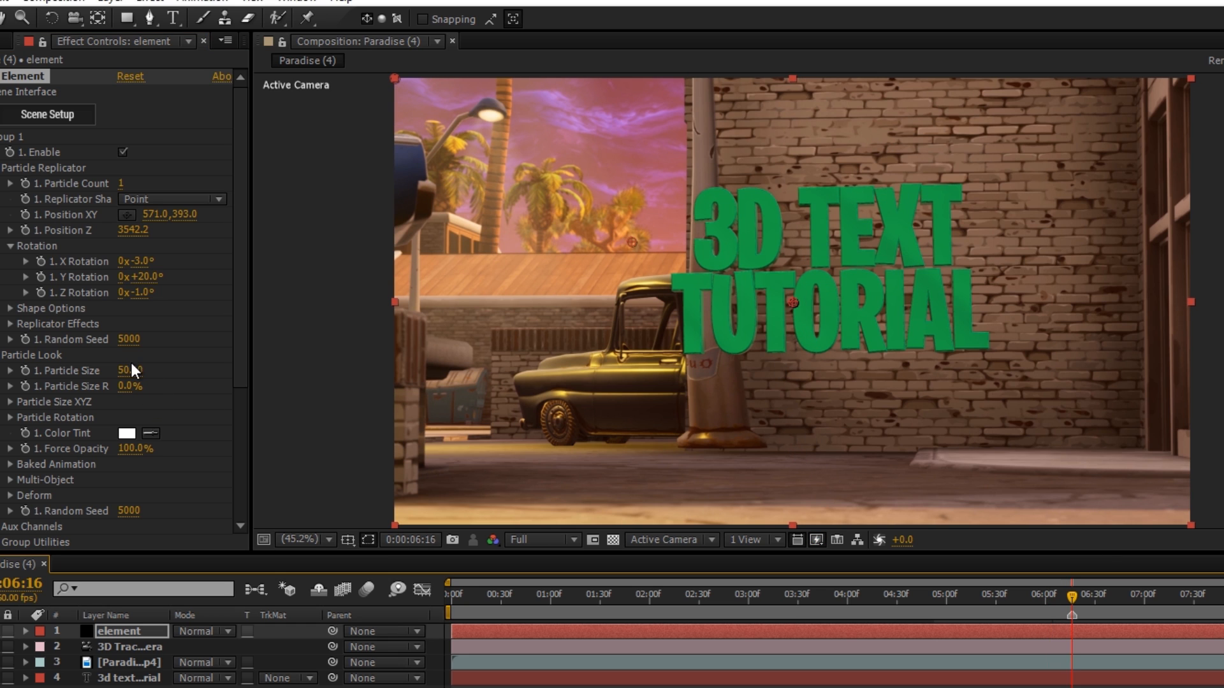
{"action": "mouse_move", "coordinate": [1017, 595]}
{"action": "left_mouse_down"}
{"action": "mouse_move", "coordinate": [781, 605]}
{"action": "mouse_move", "coordinate": [1125, 613]}
{"action": "mouse_move", "coordinate": [1156, 627]}
{"action": "mouse_move", "coordinate": [1031, 615]}
{"action": "mouse_move", "coordinate": [1058, 610]}
{"action": "left_mouse_up"}
Enable Multi-Object for Group 1, keyframe the rotation value below its Z Rotation at 0° at 0:00:06:16, and show only the keyframed property.
{"action": "left_click", "coordinate": [10, 246]}
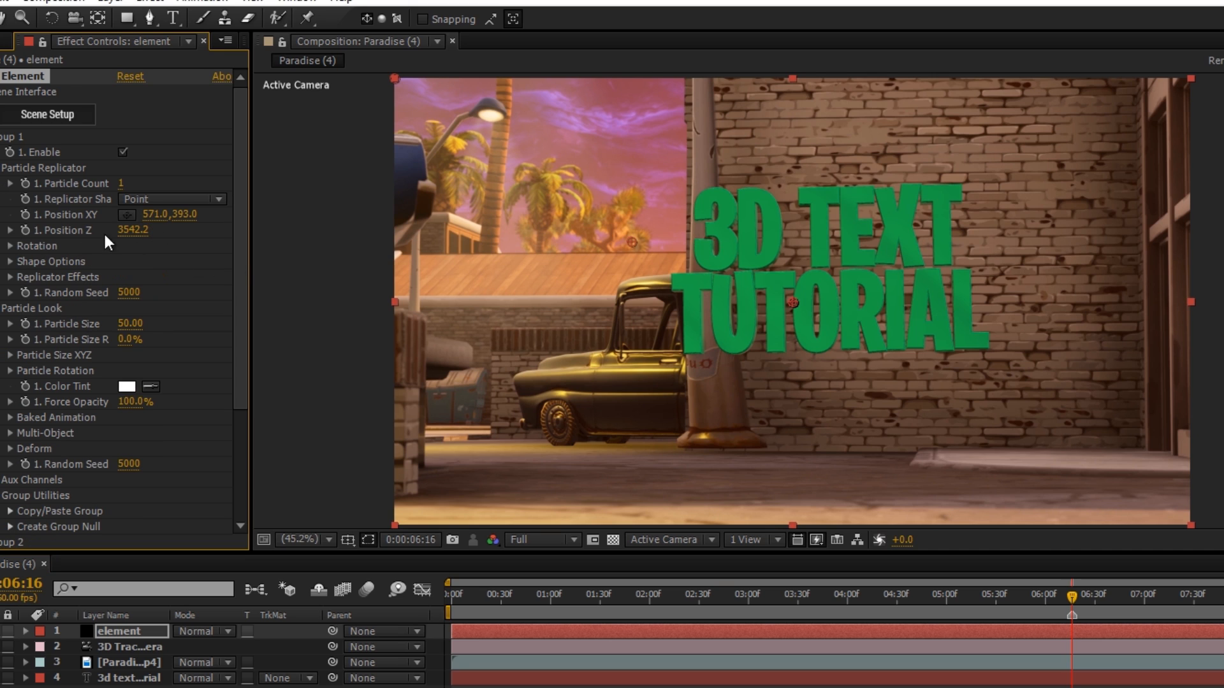
{"action": "left_click", "coordinate": [28, 140]}
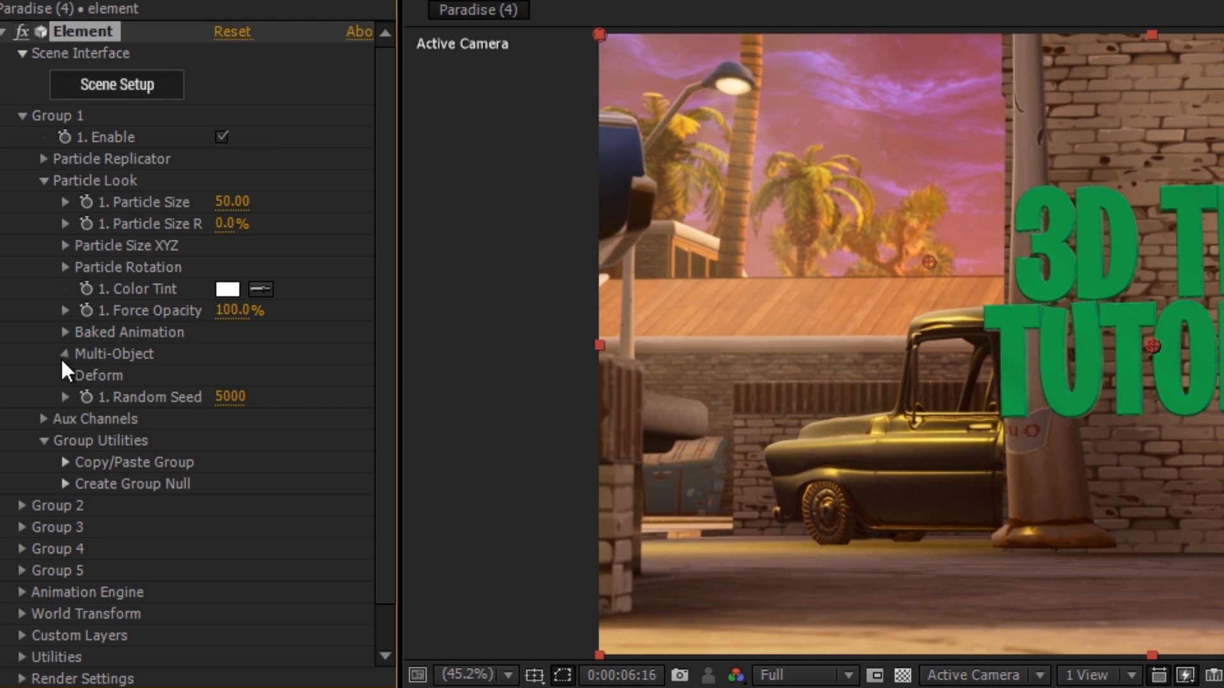
{"action": "left_click", "coordinate": [64, 355]}
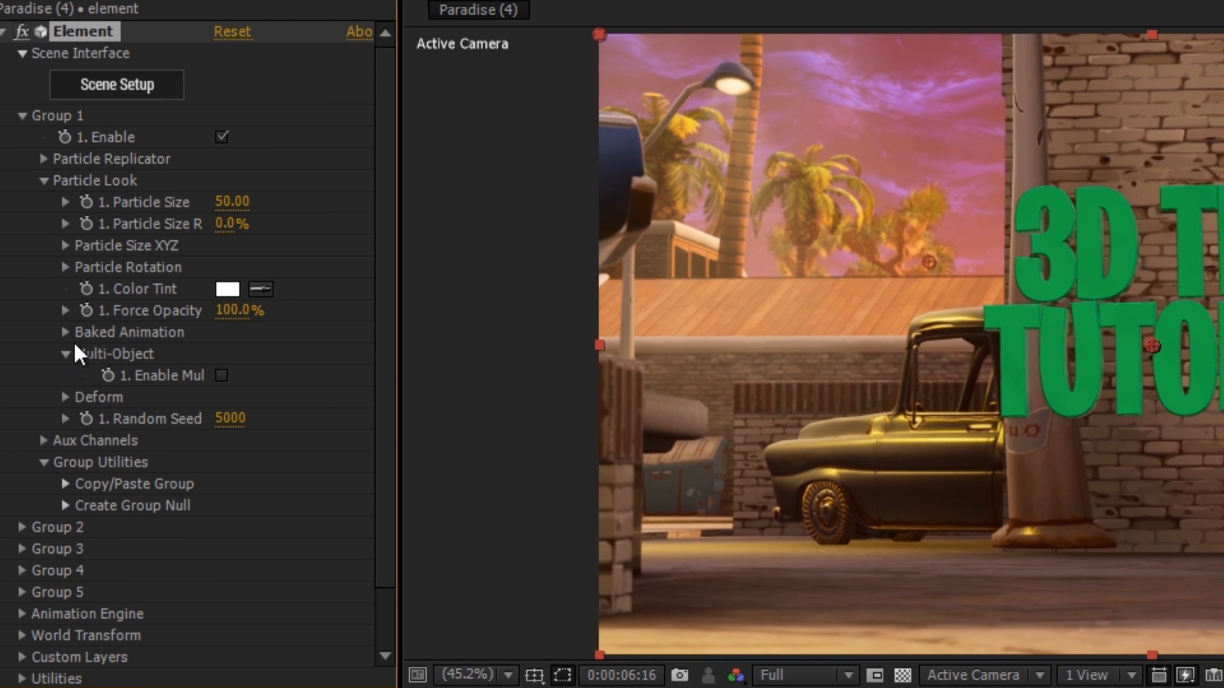
{"action": "left_click", "coordinate": [221, 376]}
{"action": "scroll", "coordinate": [144, 219], "scroll_direction": "down", "scroll_amount": 8}
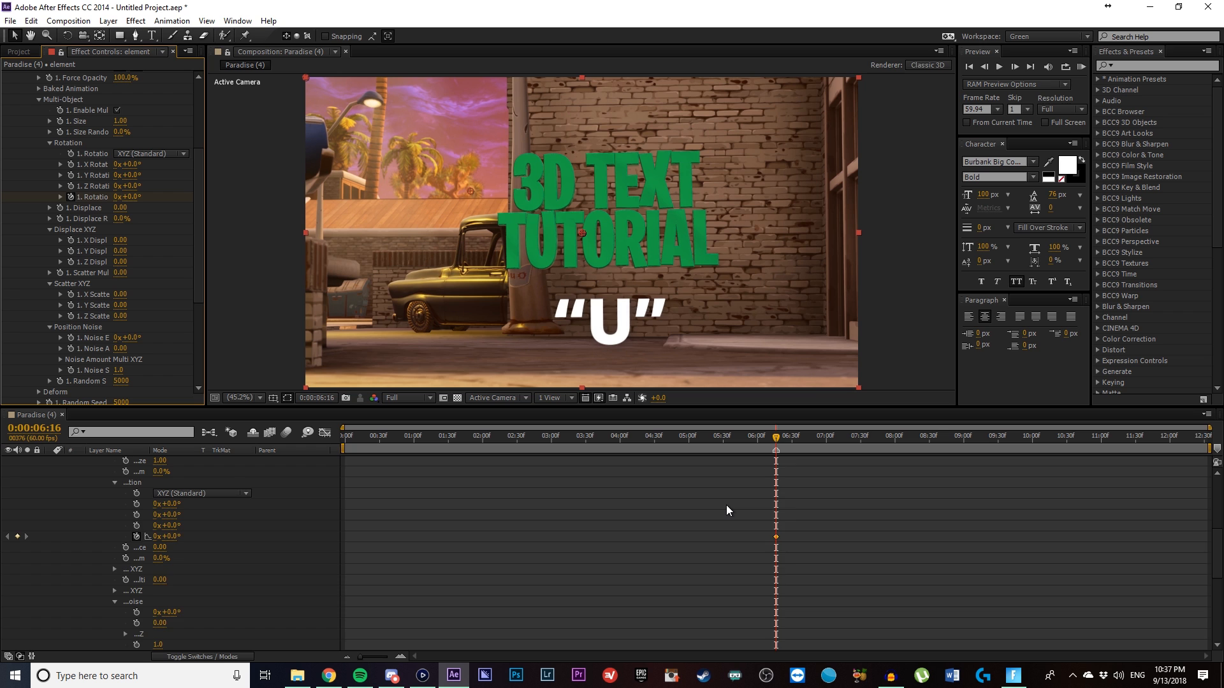
{"action": "key", "text": "u"}
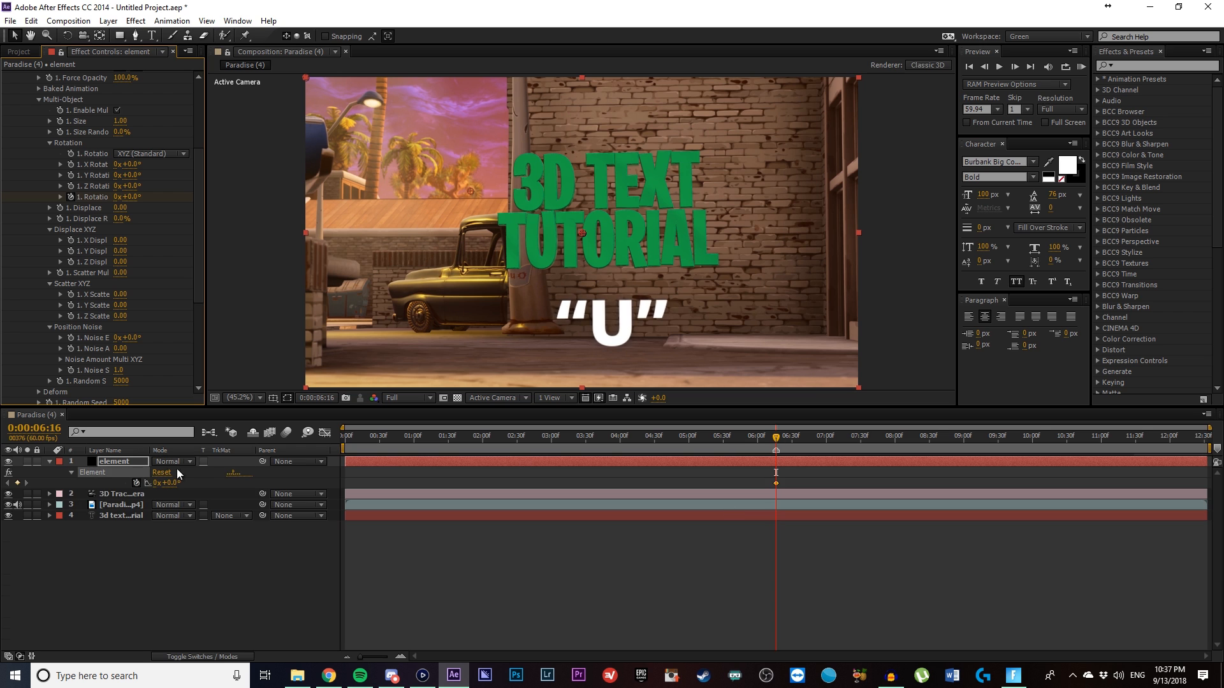
Try an 89° value on the keyframed Multi-Object rotation at 0:00:06:16 and undo it.
{"action": "left_click_drag", "start_coordinate": [776, 438], "coordinate": [728, 443]}
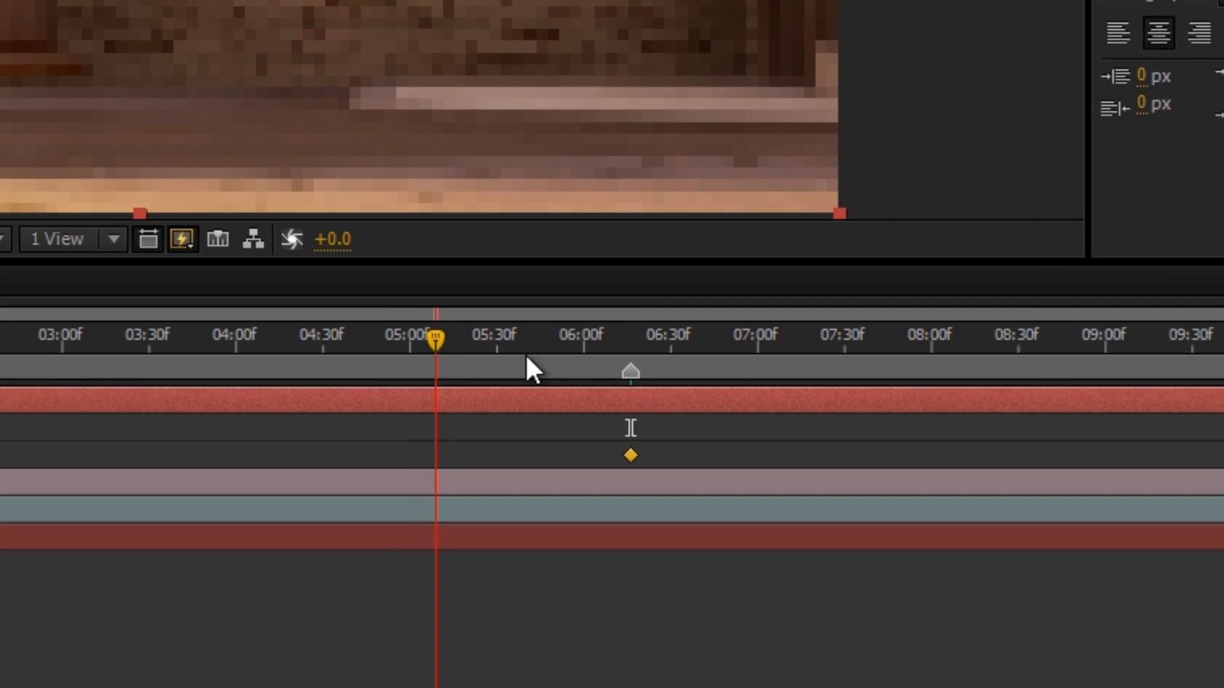
{"action": "left_click", "coordinate": [654, 372]}
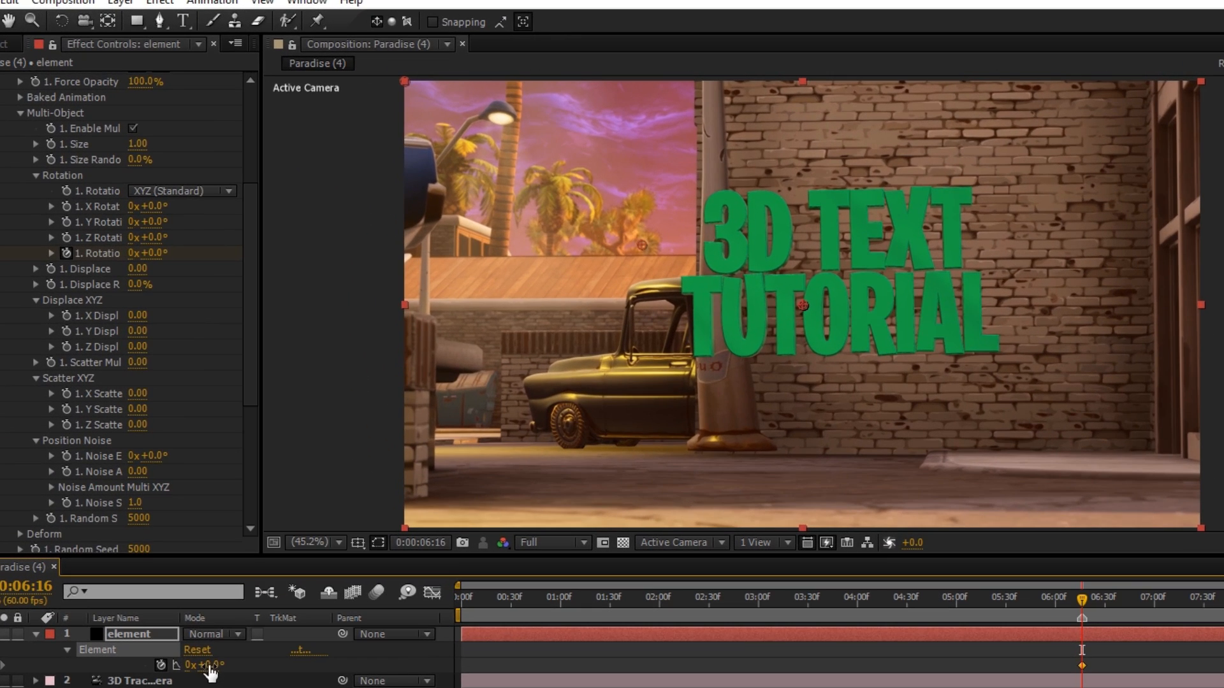
{"action": "left_click_drag", "start_coordinate": [167, 483], "coordinate": [219, 478]}
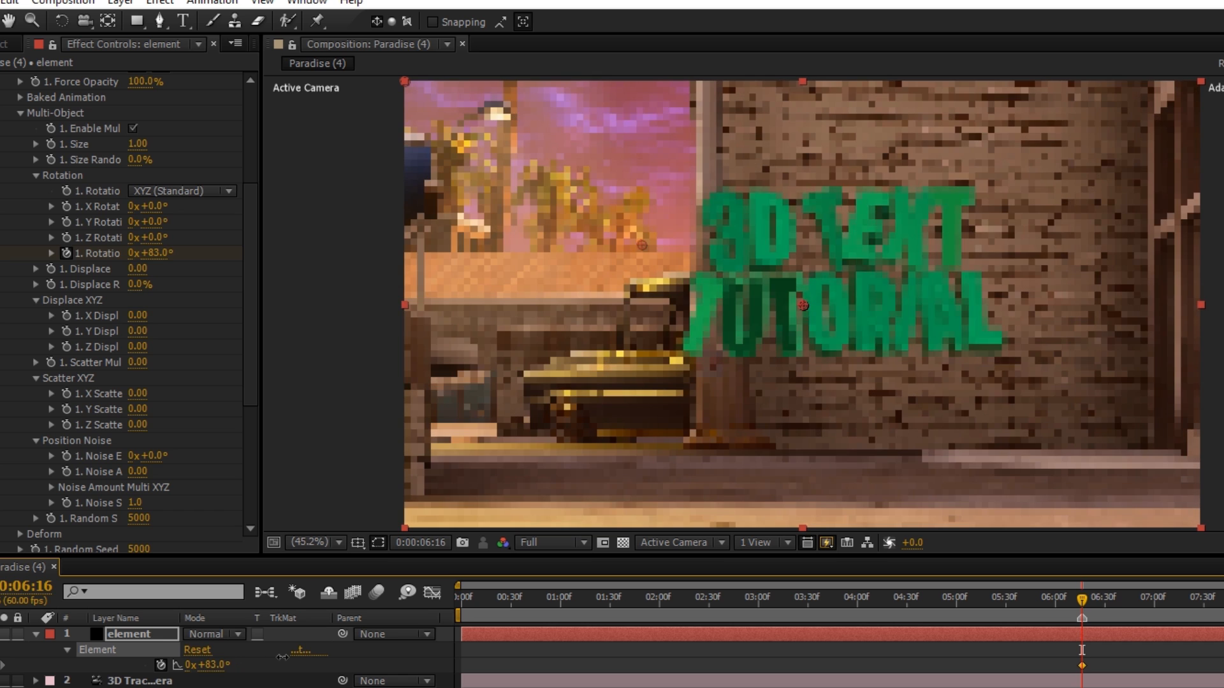
{"action": "left_click_drag", "start_coordinate": [281, 658], "coordinate": [284, 657]}
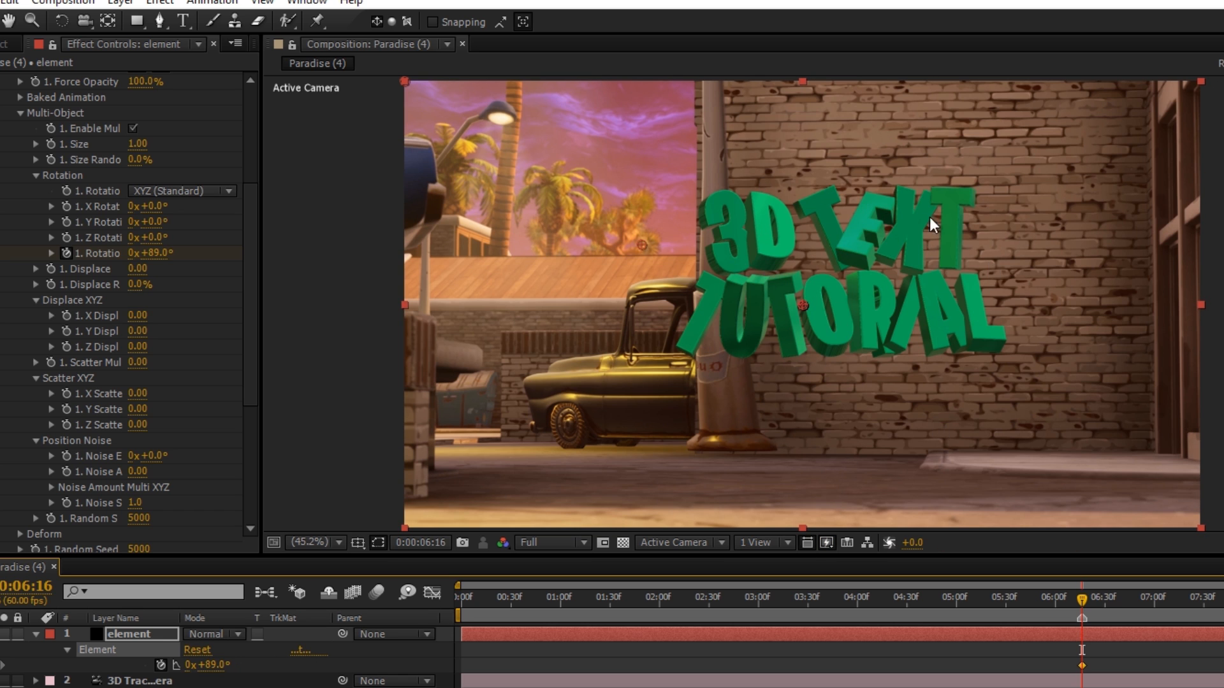
{"action": "key", "text": "ctrl+z"}
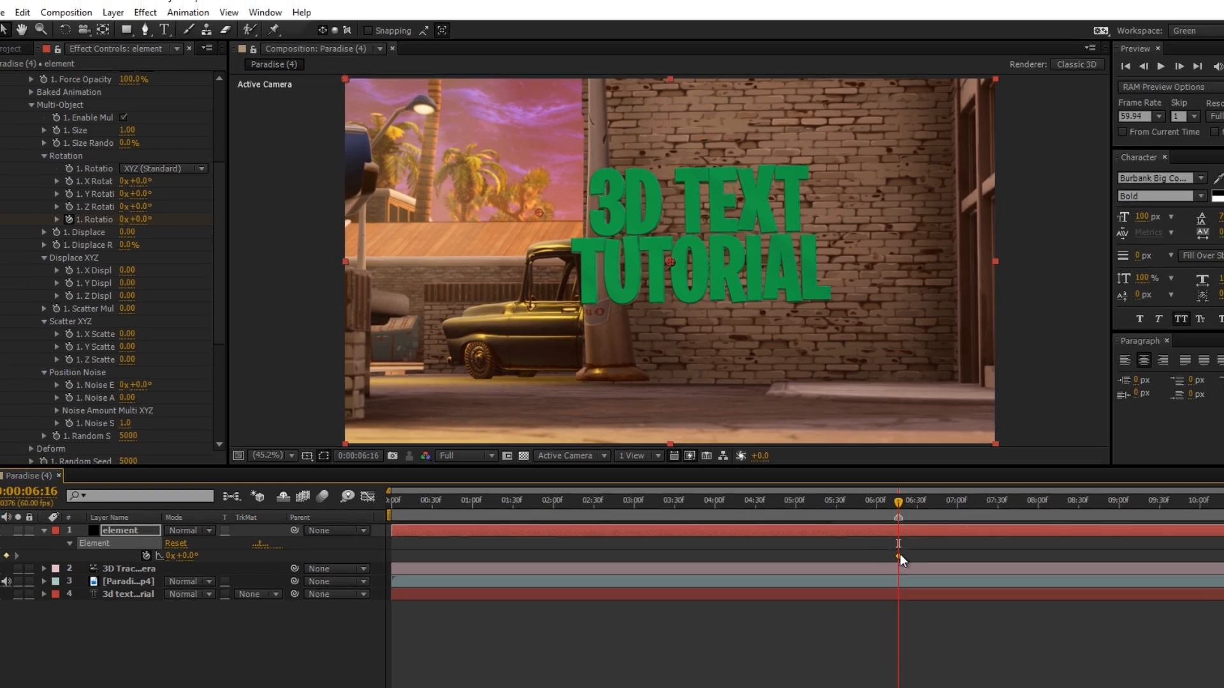
Move the 0° Multi-Object rotation keyframe to the end of the composition.
{"action": "left_click_drag", "start_coordinate": [1082, 666], "coordinate": [1152, 667]}
{"action": "left_click_drag", "start_coordinate": [1175, 513], "coordinate": [1206, 511]}
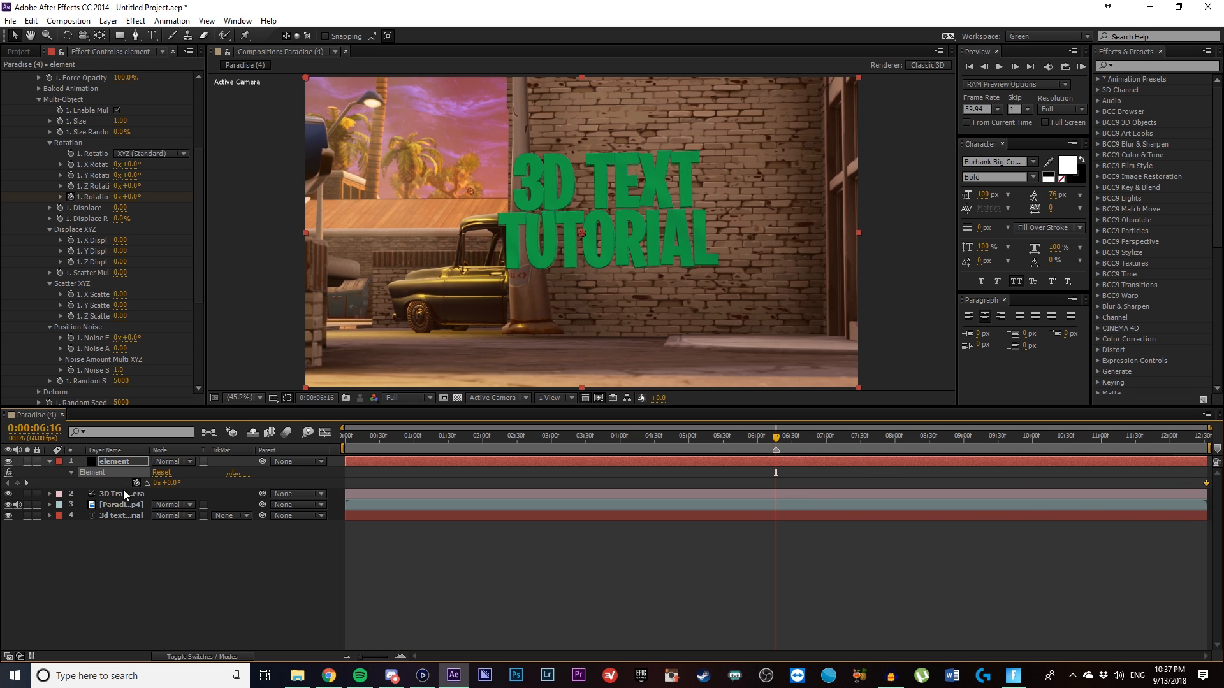
Set the keyframed Multi-Object rotation to 70° at 0:00:06:16 and move that keyframe to the start of the composition.
{"action": "left_click_drag", "start_coordinate": [167, 483], "coordinate": [199, 487]}
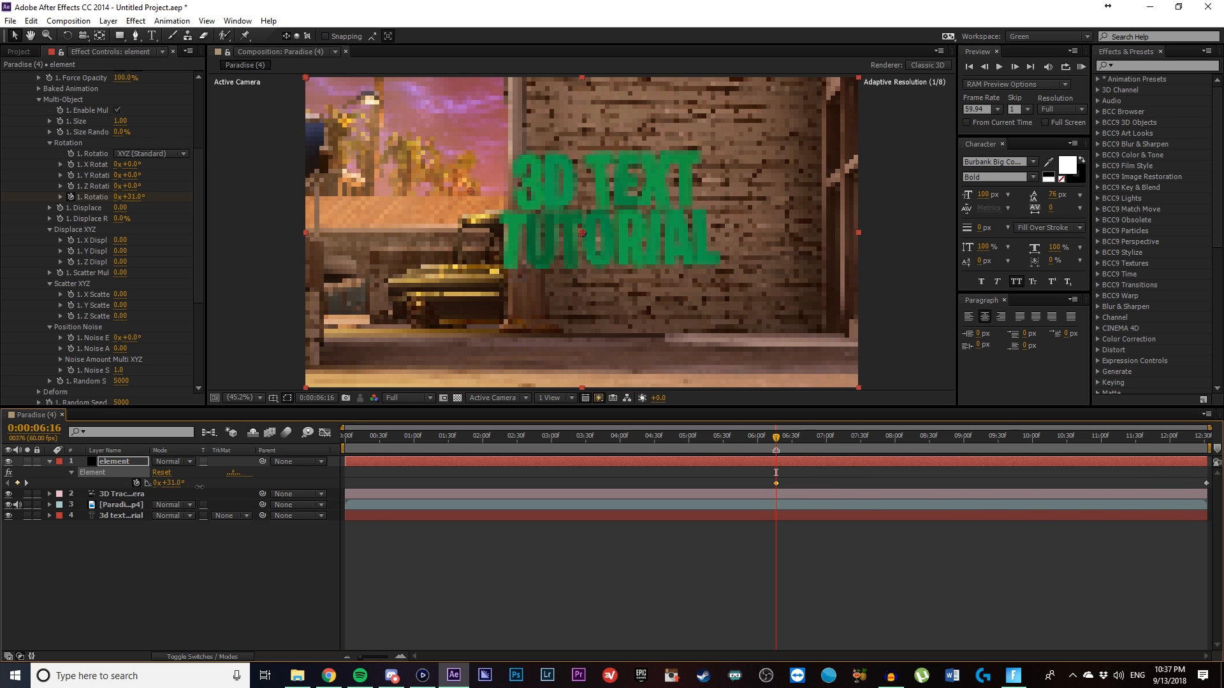
{"action": "left_click", "coordinate": [172, 483]}
{"action": "type", "text": "70"}
{"action": "key", "text": "Return"}
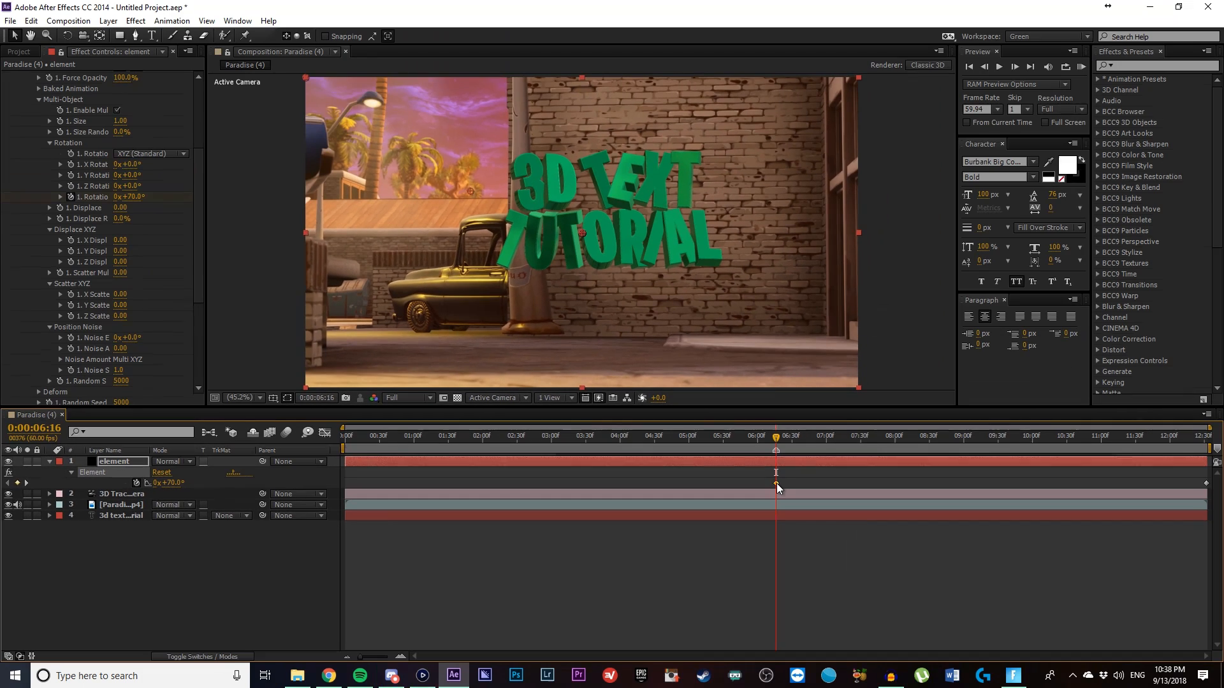
{"action": "left_click_drag", "start_coordinate": [776, 483], "coordinate": [342, 498]}
Preview the letters' rotation from the start and again from 0:00:06:16, and return to 0:00:06:16.
{"action": "left_click_drag", "start_coordinate": [369, 437], "coordinate": [315, 441]}
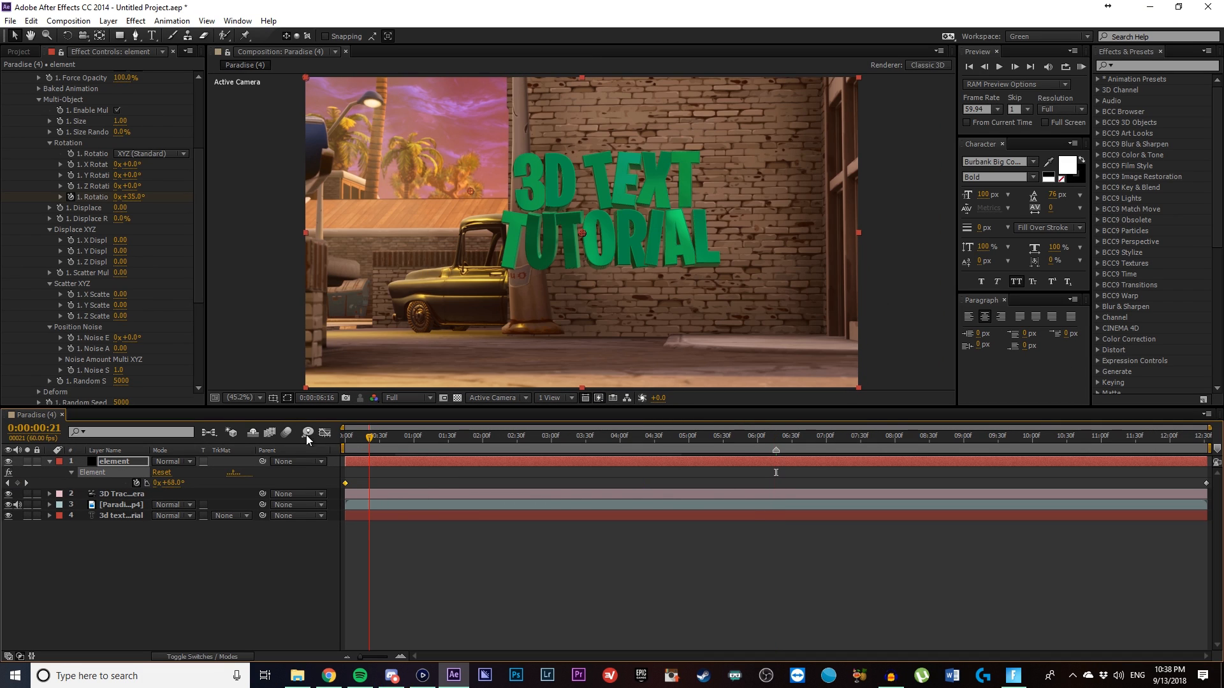
{"action": "key", "text": "space"}
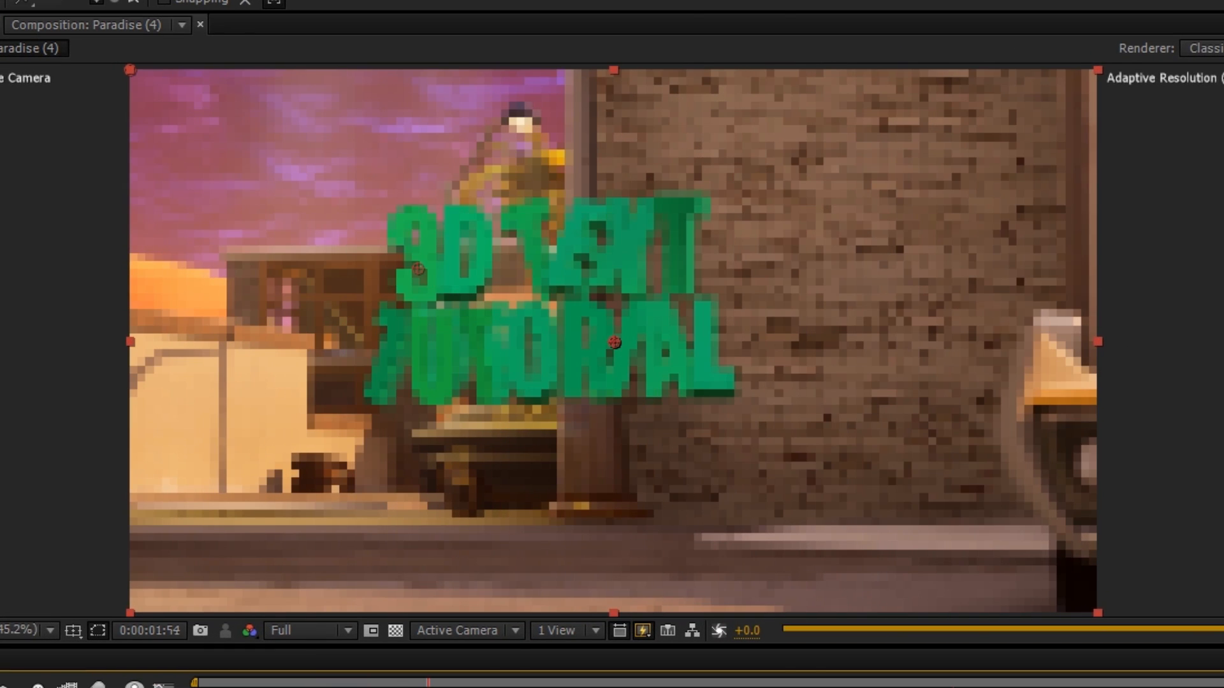
{"action": "key", "text": "space"}
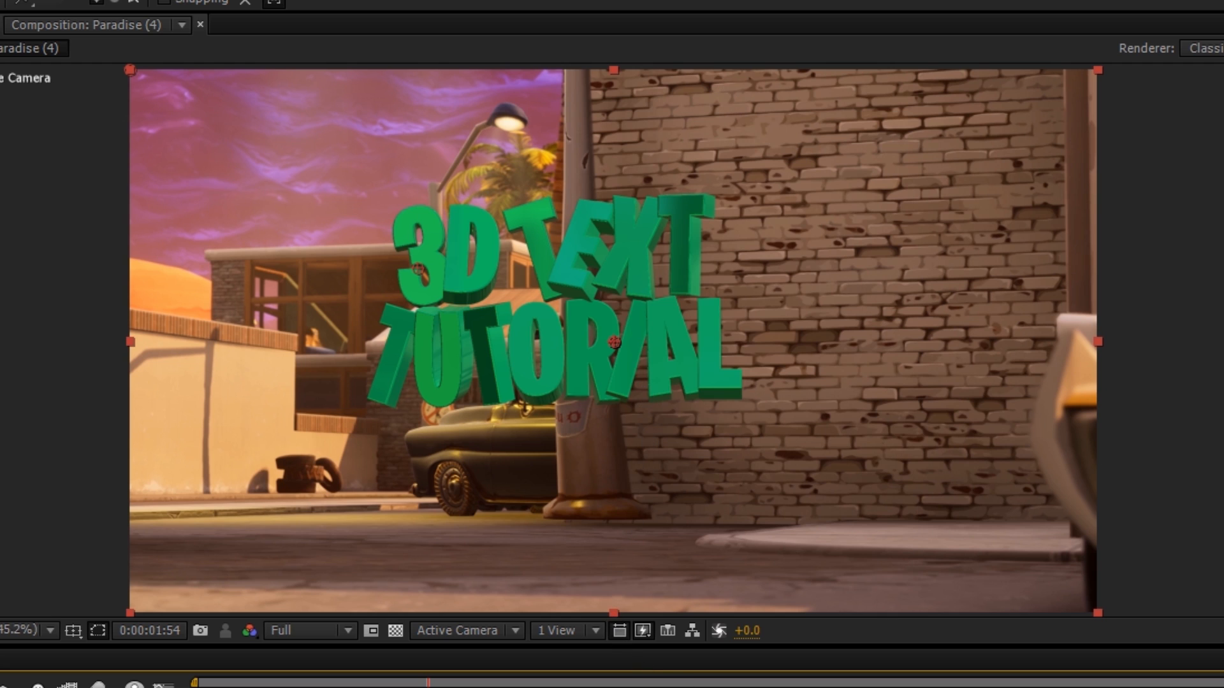
{"action": "left_click_drag", "start_coordinate": [879, 687], "coordinate": [953, 687]}
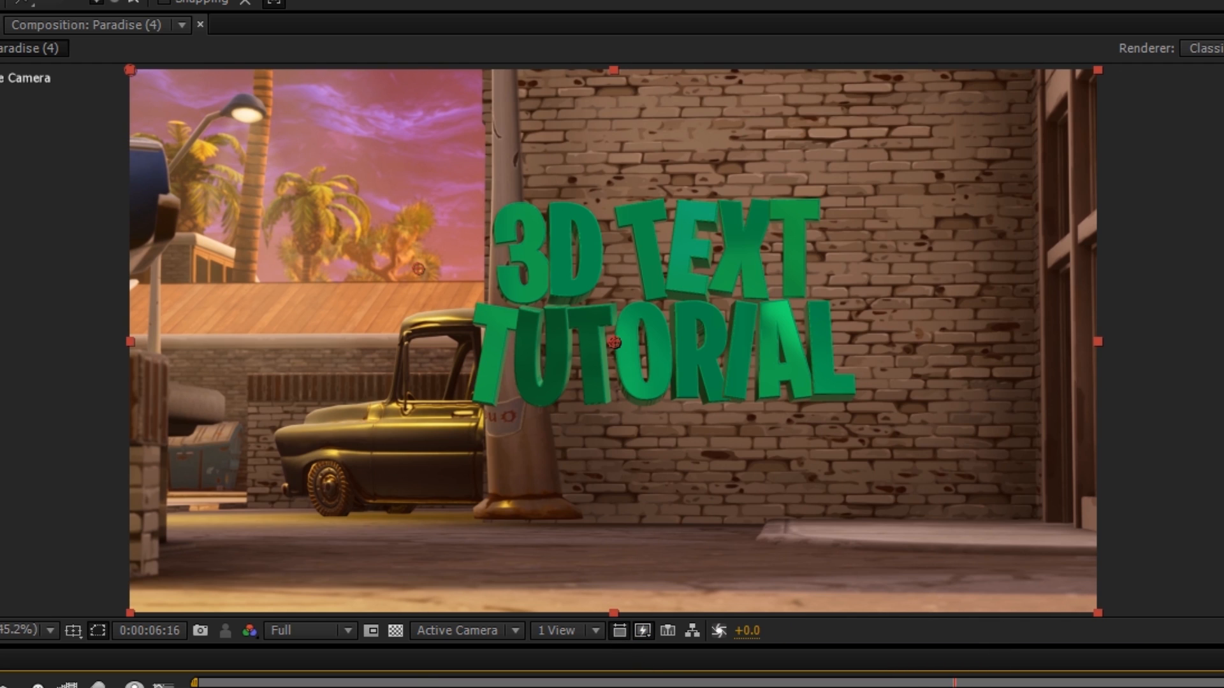
{"action": "key", "text": "space"}
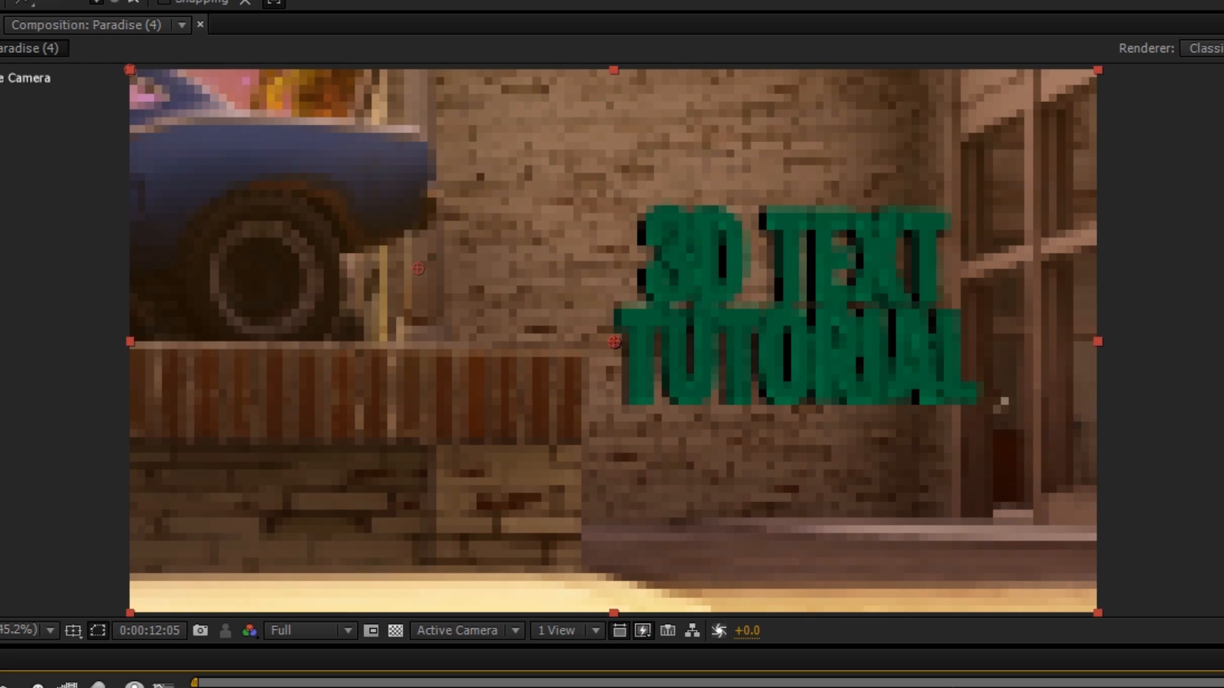
{"action": "key", "text": "space"}
{"action": "left_click_drag", "start_coordinate": [854, 445], "coordinate": [783, 449]}
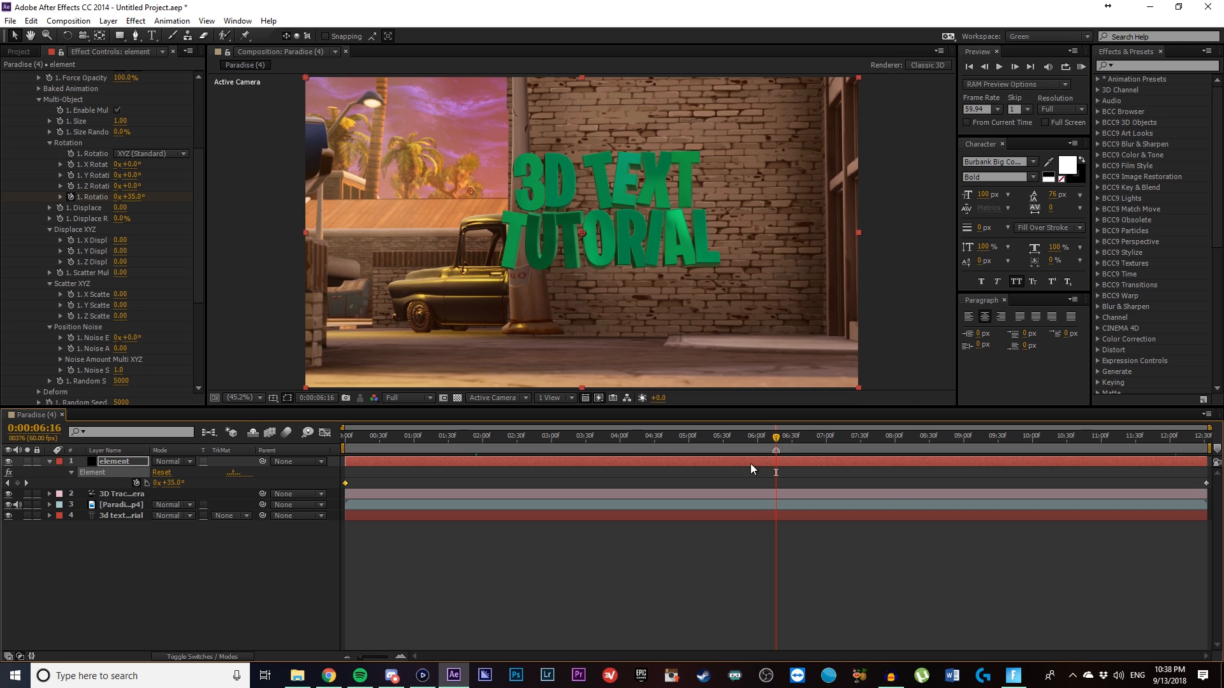
Collapse the element layer's properties and set Add Lighting in Element's Render Settings to Dramatic.
{"action": "key", "text": "s"}
{"action": "key", "text": "s"}
{"action": "key", "text": "s"}
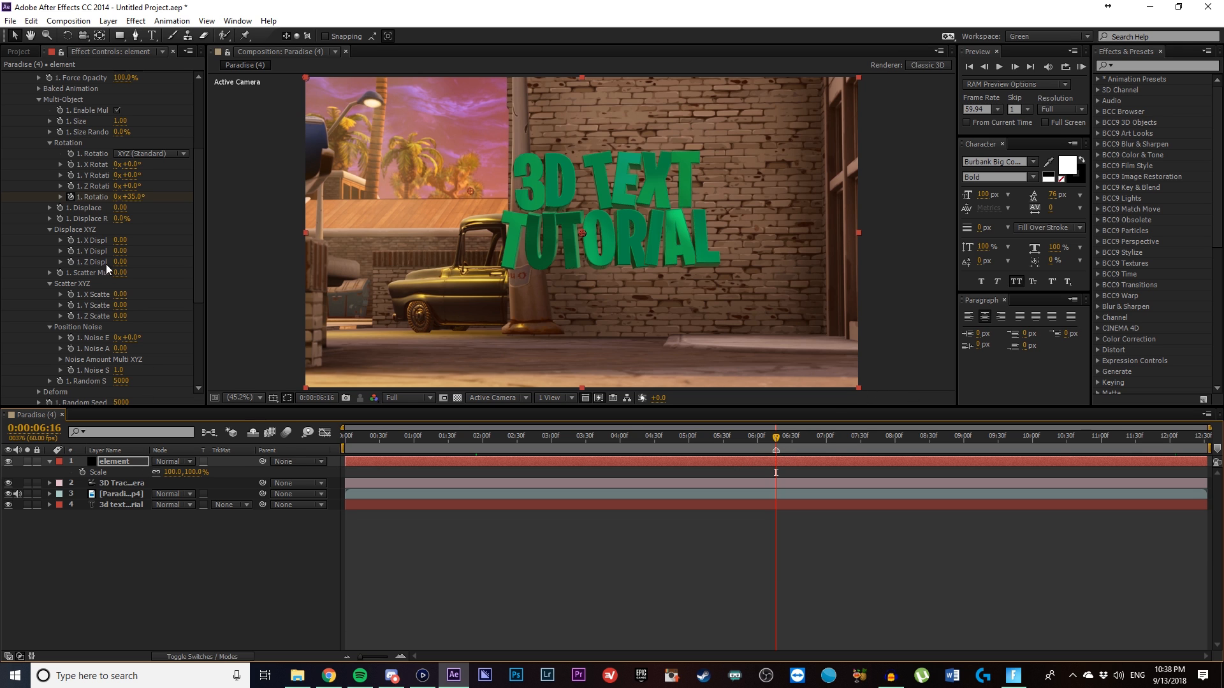
{"action": "key", "text": "s"}
{"action": "scroll", "coordinate": [72, 217], "scroll_direction": "up", "scroll_amount": 5}
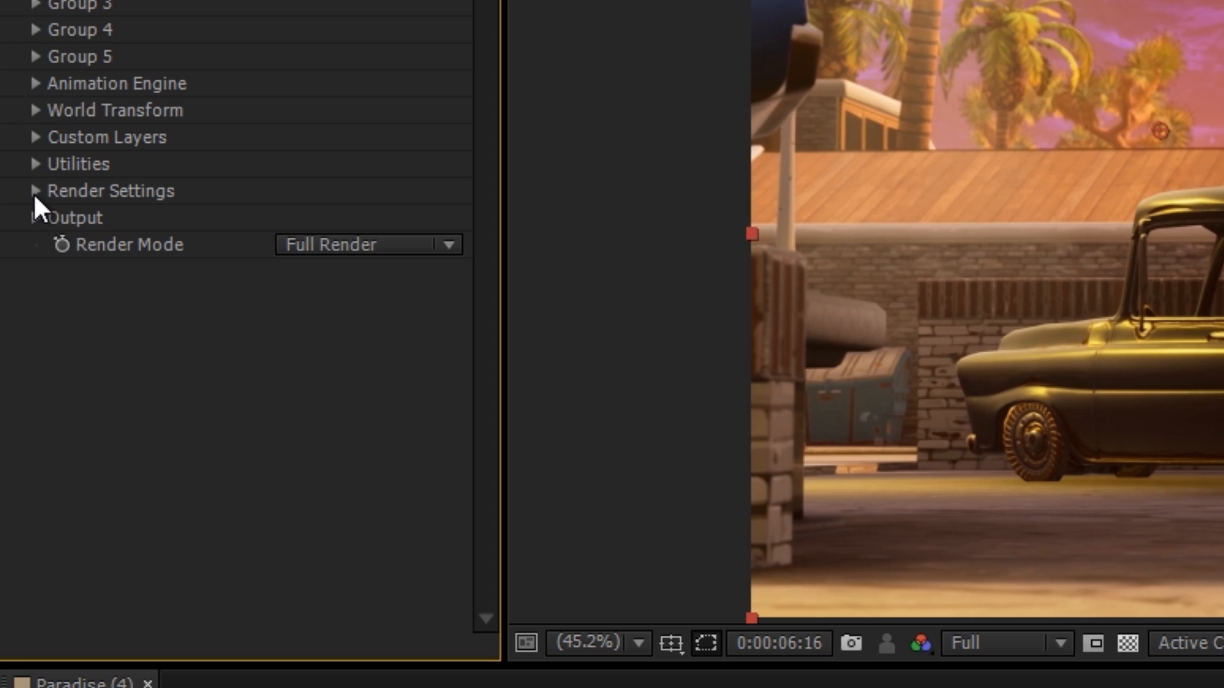
{"action": "left_click", "coordinate": [17, 216]}
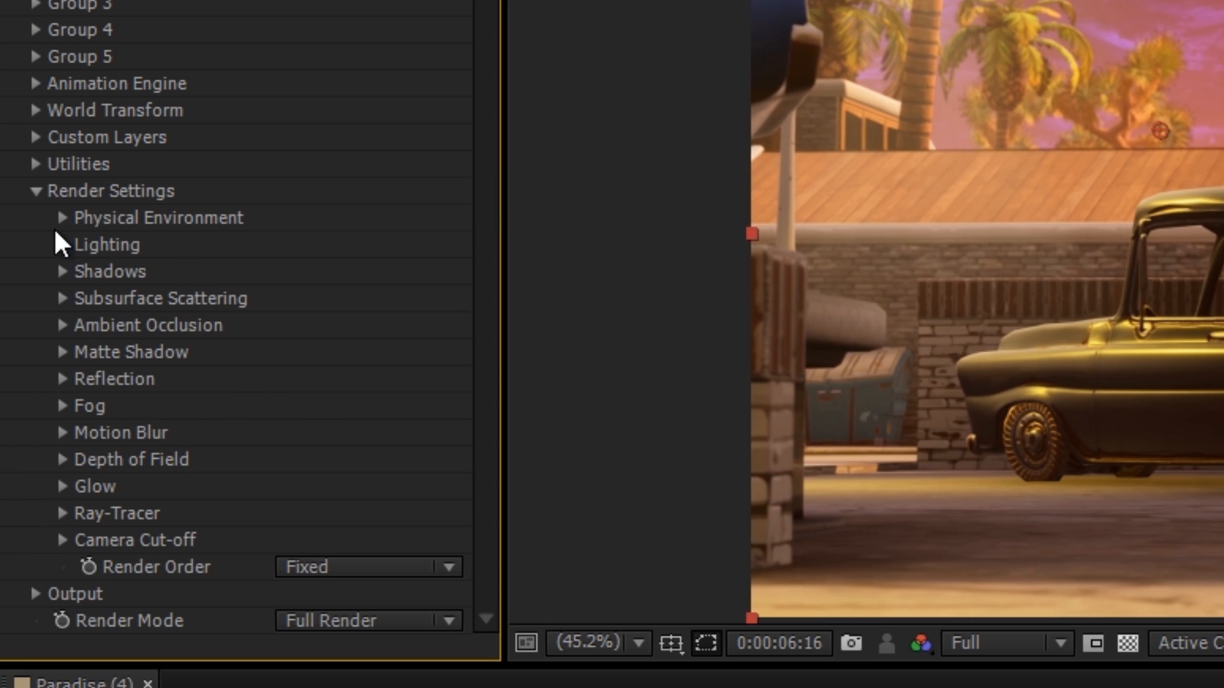
{"action": "left_click", "coordinate": [62, 244]}
{"action": "left_click", "coordinate": [357, 325]}
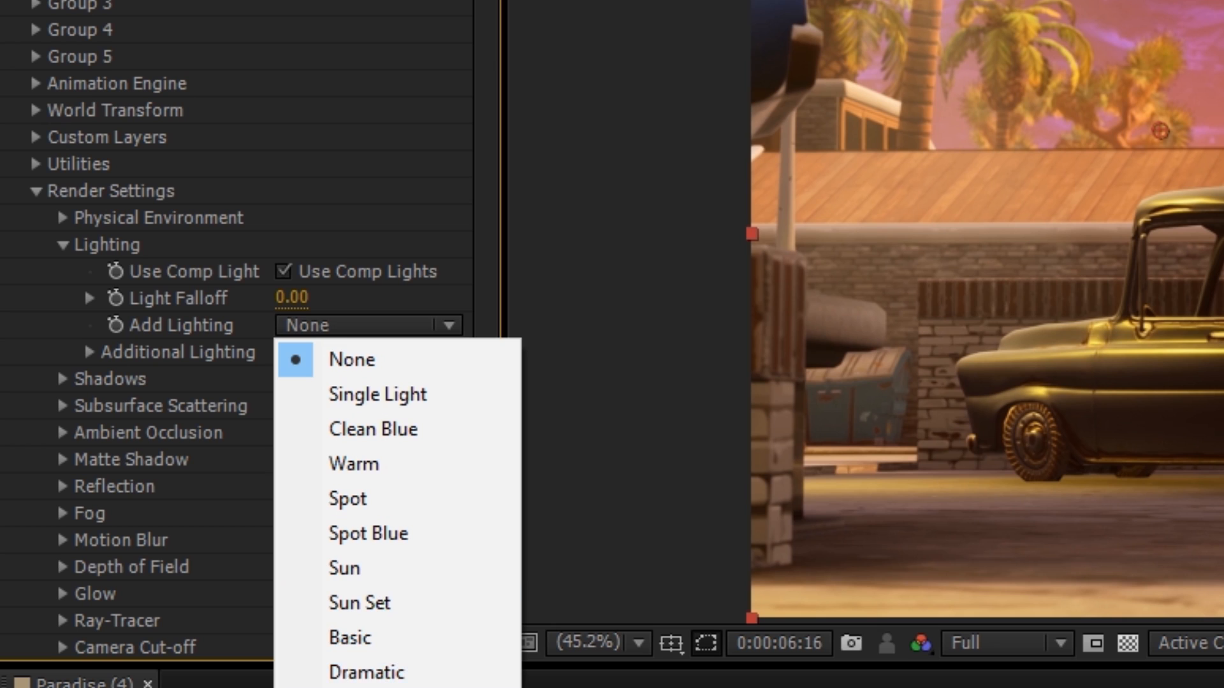
{"action": "left_click", "coordinate": [367, 673]}
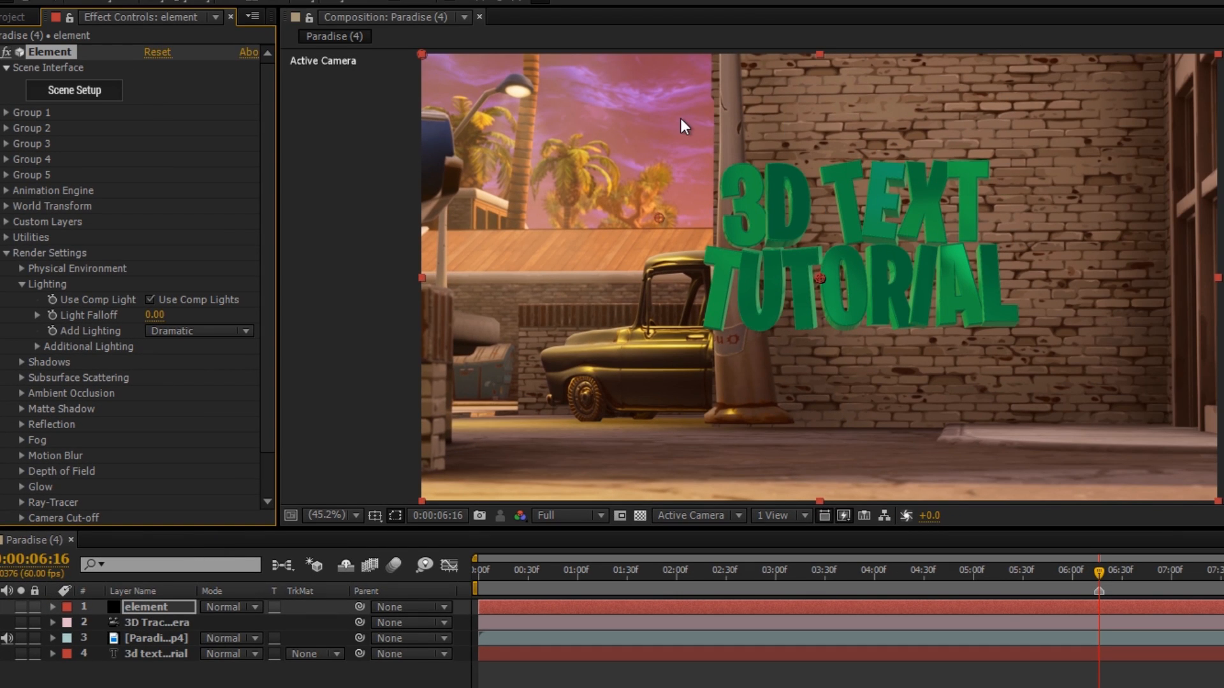
Set the brightness multiplier under Additional Lighting to 133% and collapse the Lighting settings.
{"action": "left_click", "coordinate": [68, 346]}
{"action": "type", "text": "133"}
{"action": "key", "text": "Return"}
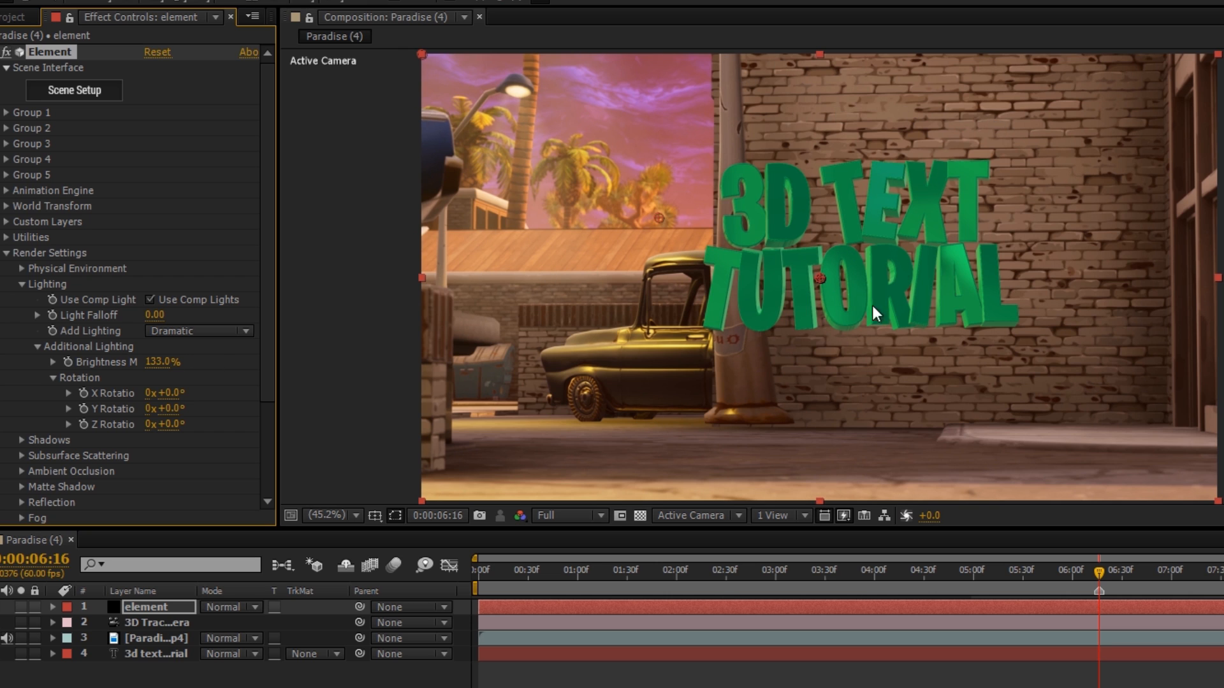
{"action": "left_click", "coordinate": [21, 284]}
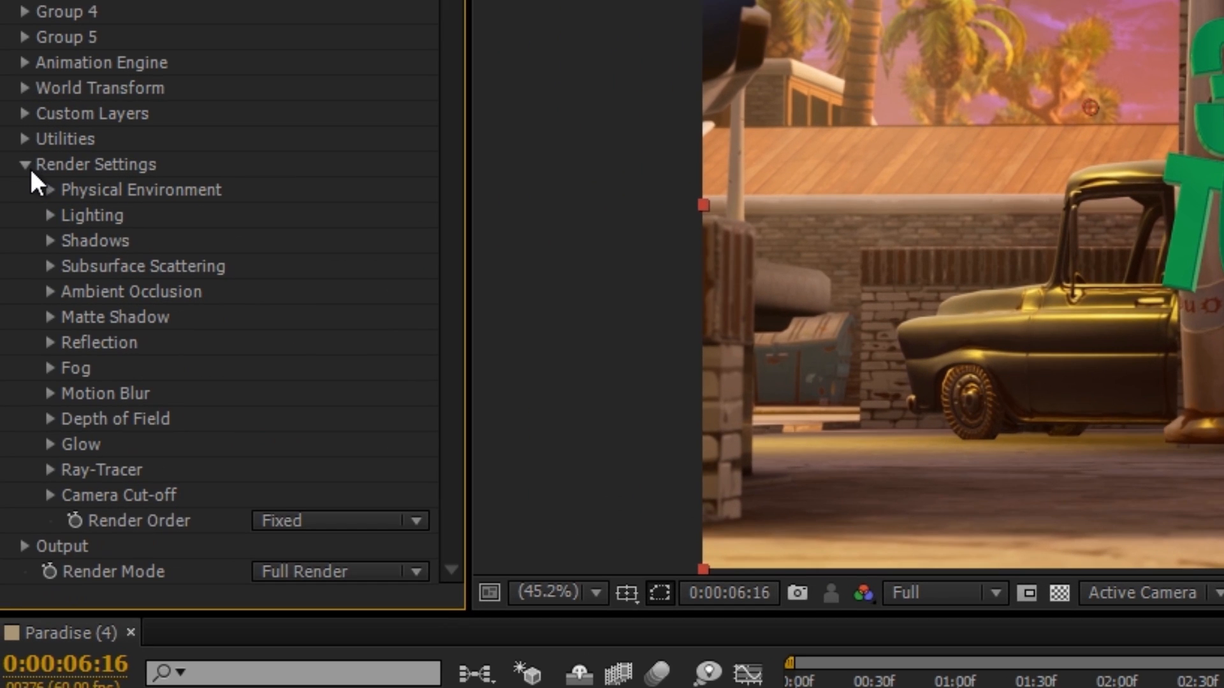
Enable ambient occlusion in Render Settings with an SSAO intensity of 50 and an SSAO radius of 20.
{"action": "left_click", "coordinate": [50, 291]}
{"action": "left_click", "coordinate": [259, 264]}
{"action": "left_click_drag", "start_coordinate": [262, 416], "coordinate": [332, 417]}
{"action": "left_click_drag", "start_coordinate": [263, 493], "coordinate": [553, 504]}
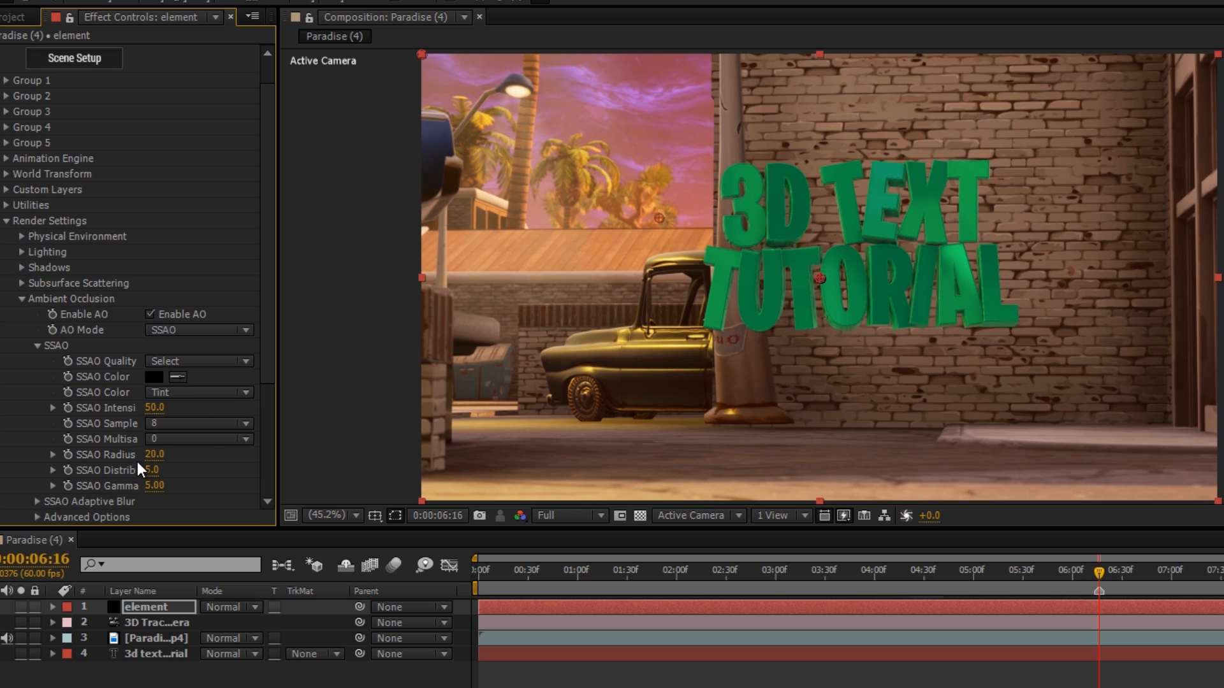
Try an SSAO radius of 13 and undo it.
{"action": "left_click", "coordinate": [154, 455]}
{"action": "type", "text": "13"}
{"action": "key", "text": "Return"}
{"action": "key", "text": "ctrl+z"}
Collapse the Render Settings, expand Element's Output settings, and examine the edges of the text letters up close.
{"action": "scroll", "coordinate": [73, 297], "scroll_direction": "down", "scroll_amount": 2}
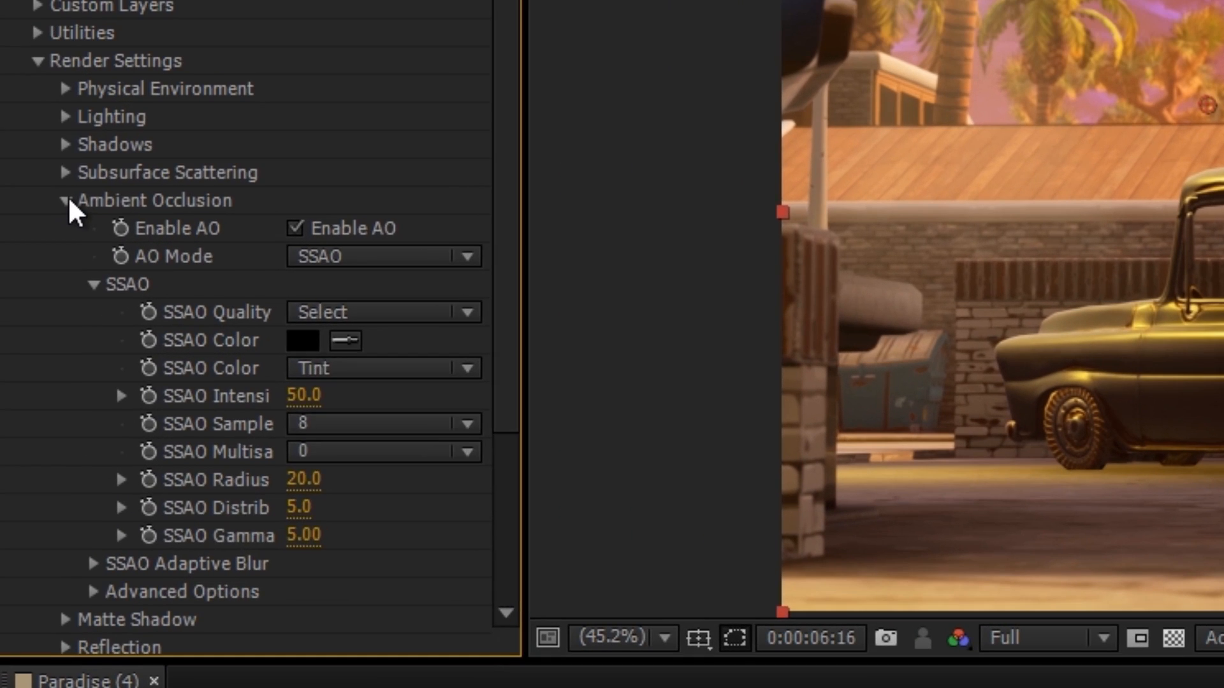
{"action": "left_click", "coordinate": [21, 270]}
{"action": "left_click", "coordinate": [37, 167]}
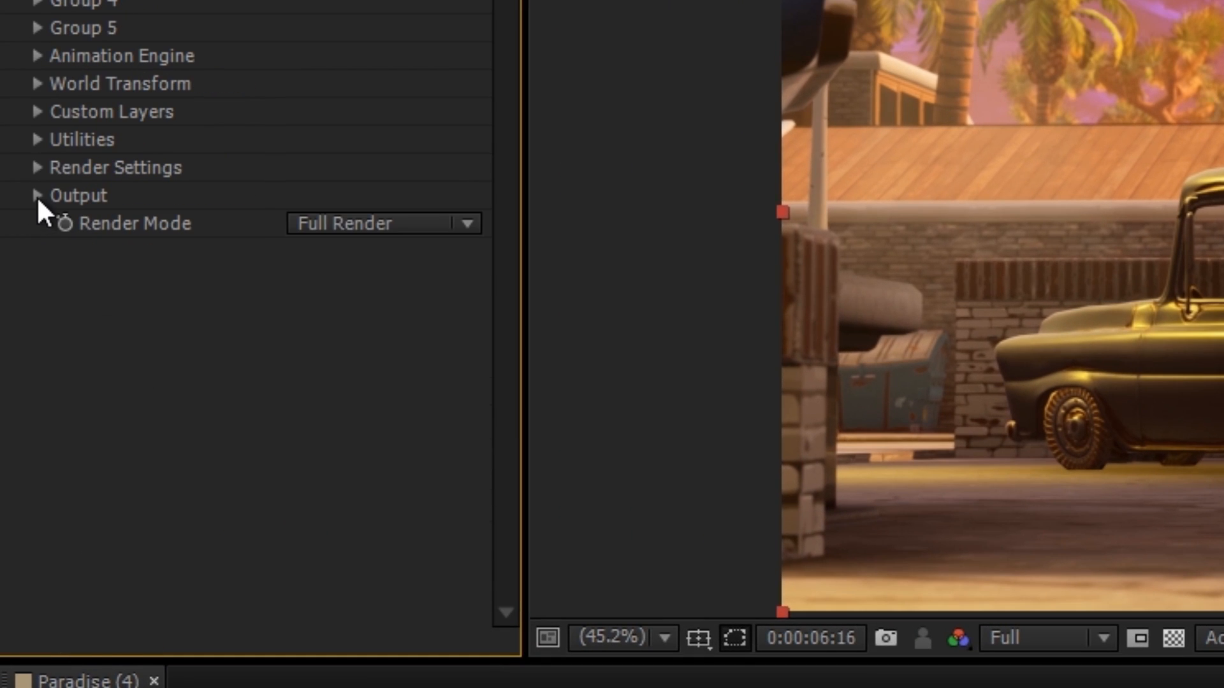
{"action": "left_click", "coordinate": [37, 195]}
{"action": "scroll", "coordinate": [613, 238], "scroll_direction": "up", "scroll_amount": 3}
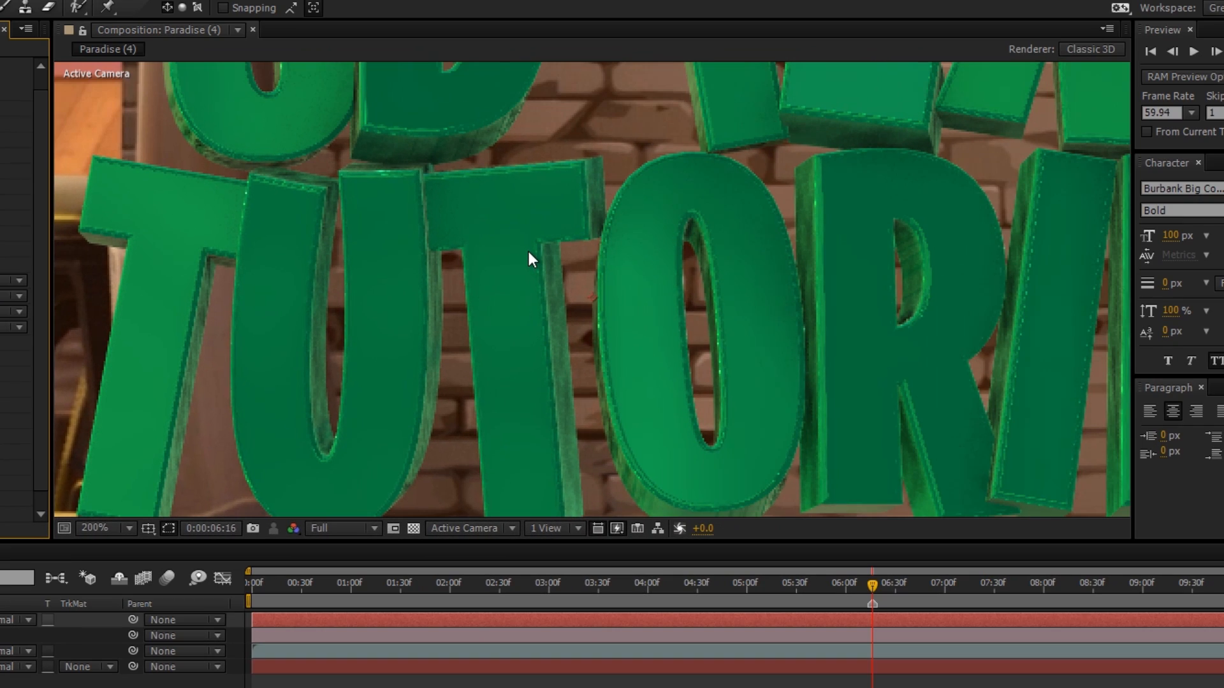
{"action": "scroll", "coordinate": [501, 265], "scroll_direction": "down", "scroll_amount": 2}
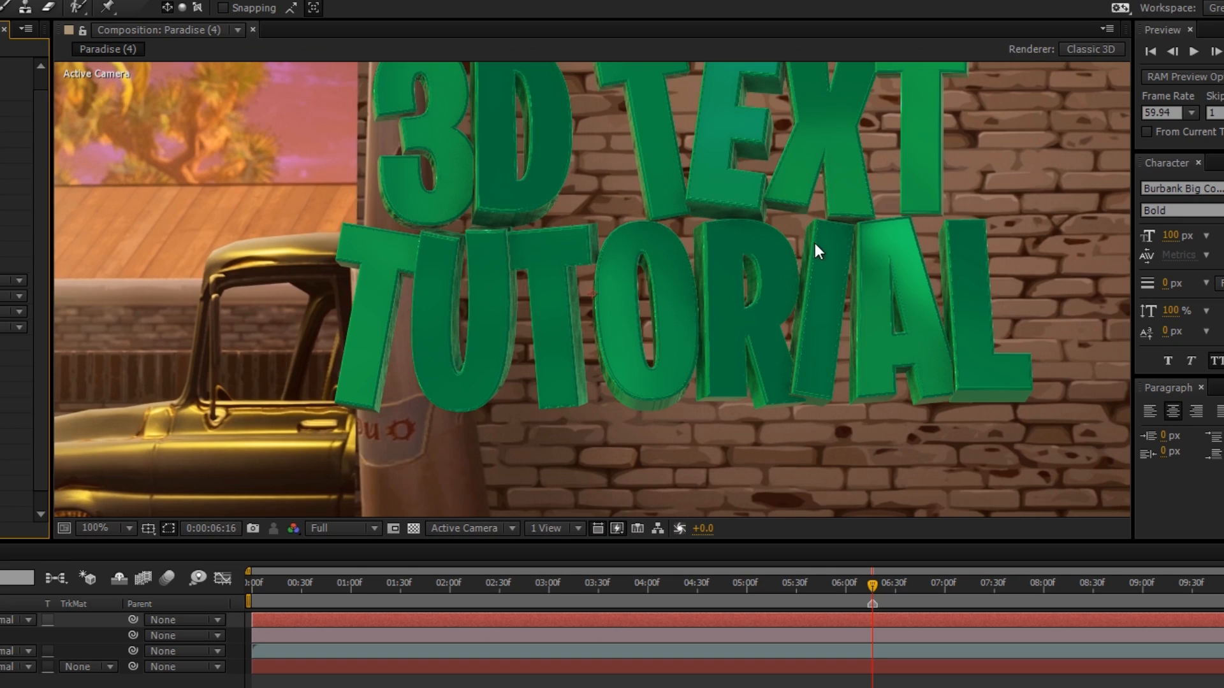
{"action": "scroll", "coordinate": [823, 287], "scroll_direction": "up", "scroll_amount": 1}
{"action": "scroll", "coordinate": [822, 304], "scroll_direction": "down", "scroll_amount": 1}
{"action": "key", "text": "space"}
{"action": "left_click_drag", "start_coordinate": [679, 291], "coordinate": [576, 358]}
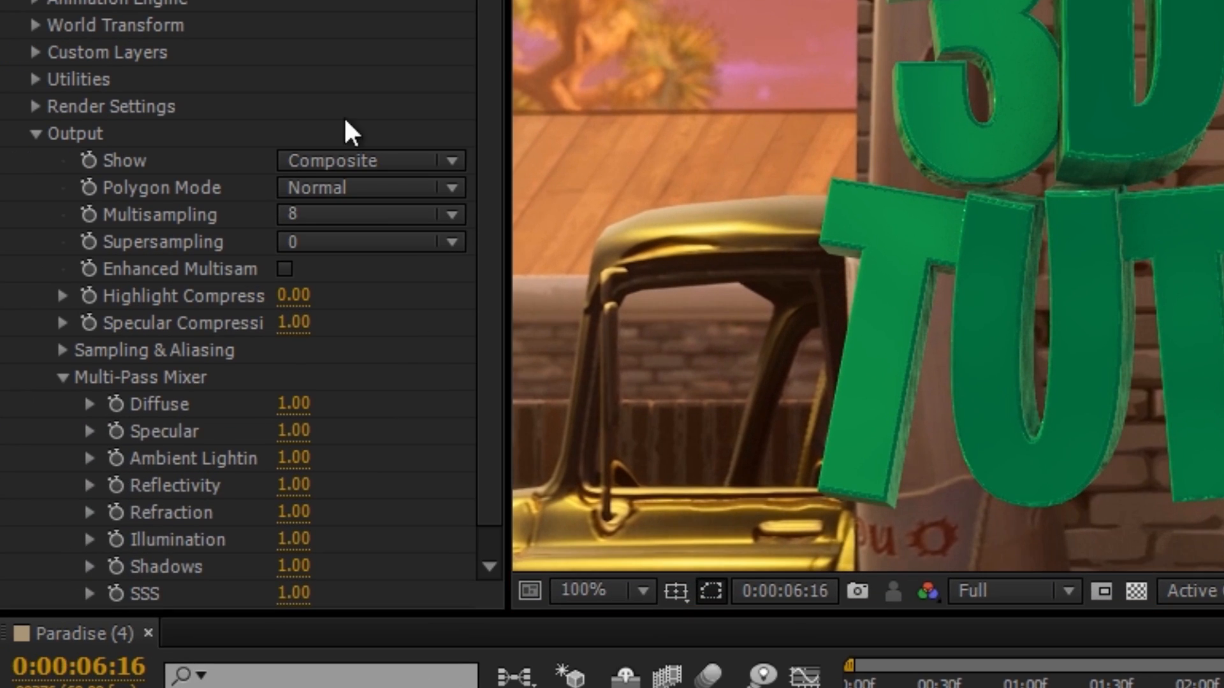
Set FXAA Smoothing to 5 under Sampling & Aliasing in Element's Output settings.
{"action": "scroll", "coordinate": [0, 373], "scroll_direction": "down", "scroll_amount": 1}
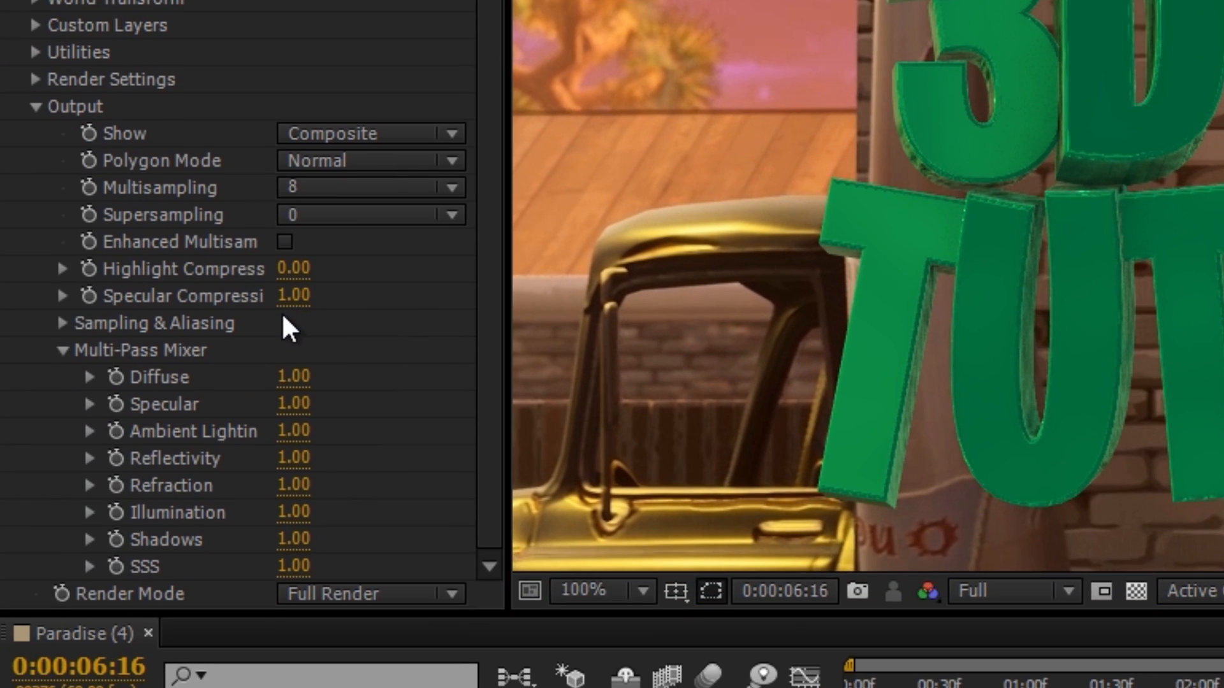
{"action": "left_click", "coordinate": [61, 325]}
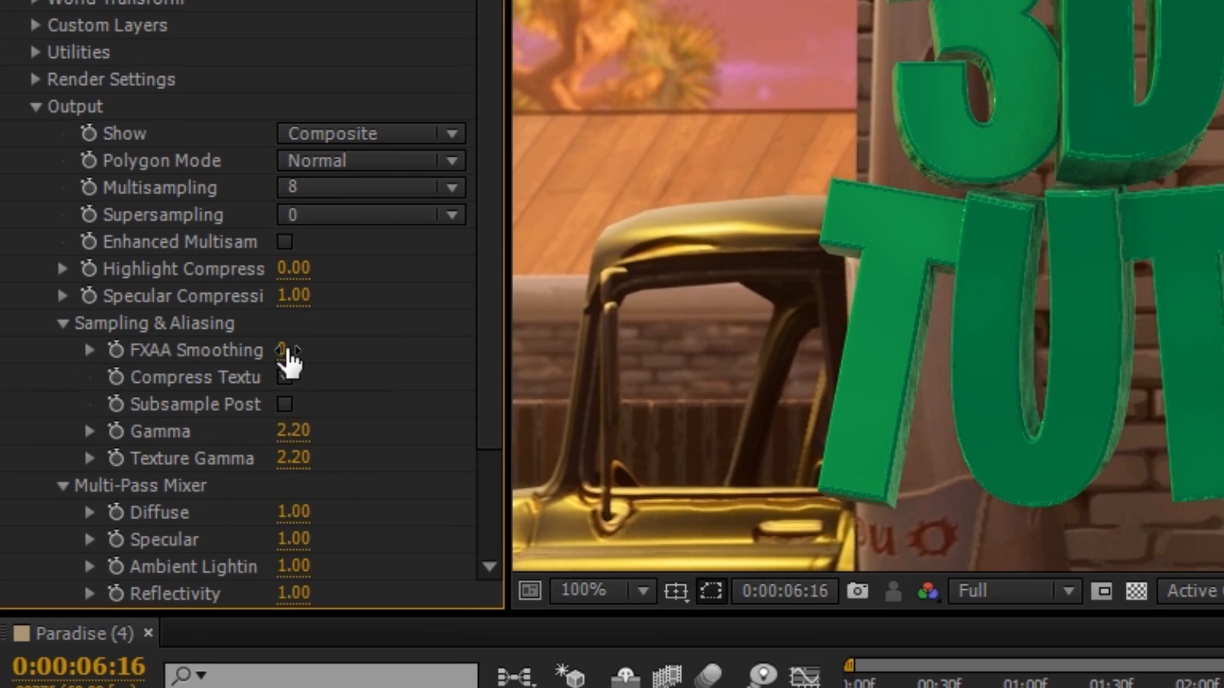
{"action": "left_click", "coordinate": [287, 352]}
{"action": "type", "text": "5"}
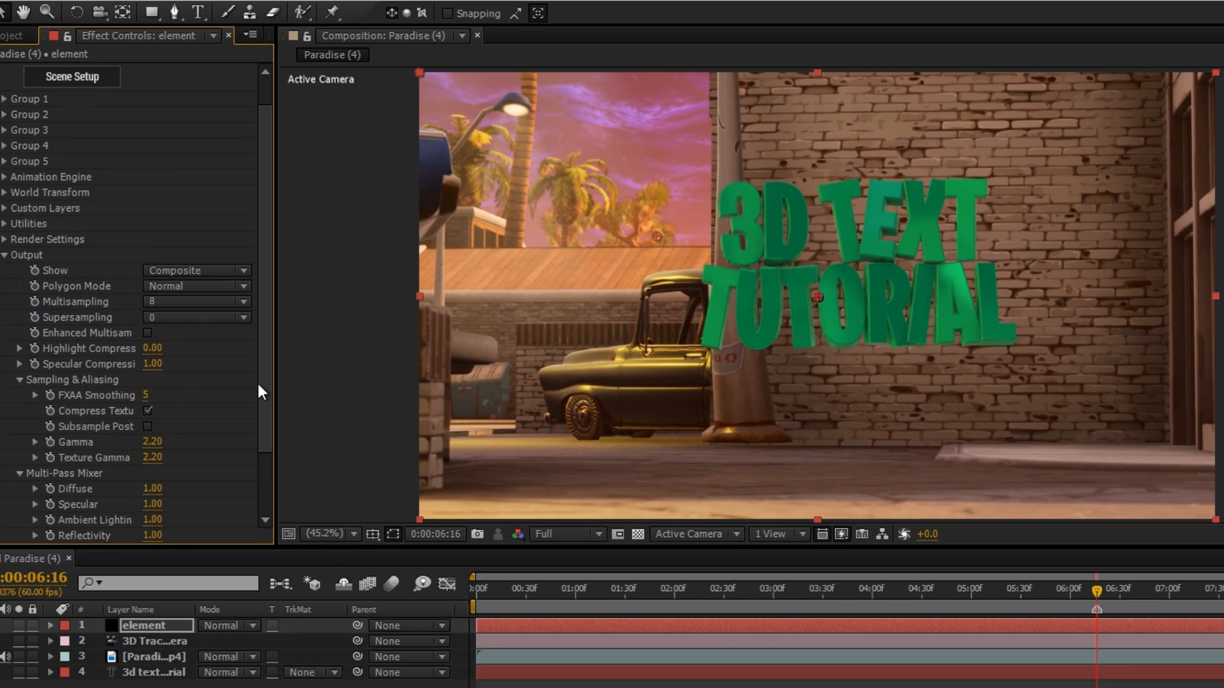
Try an FXAA Smoothing value of 0.
{"action": "double_click", "coordinate": [149, 395]}
{"action": "type", "text": "0"}
{"action": "key", "text": "Return"}
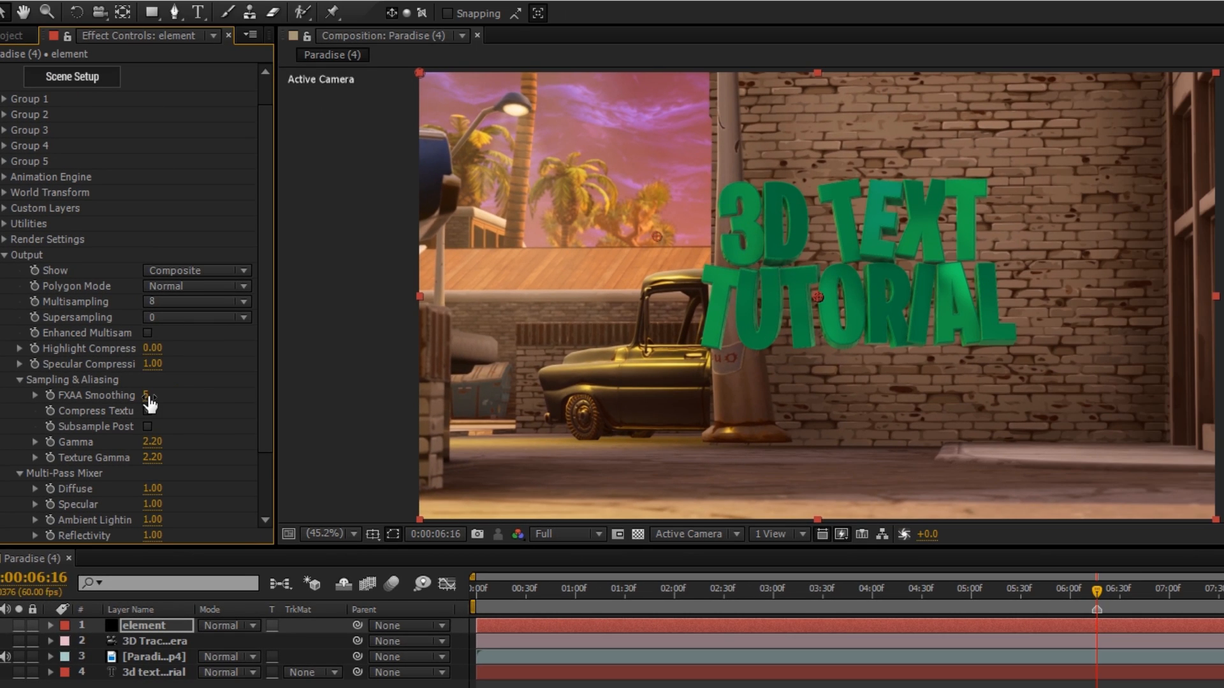